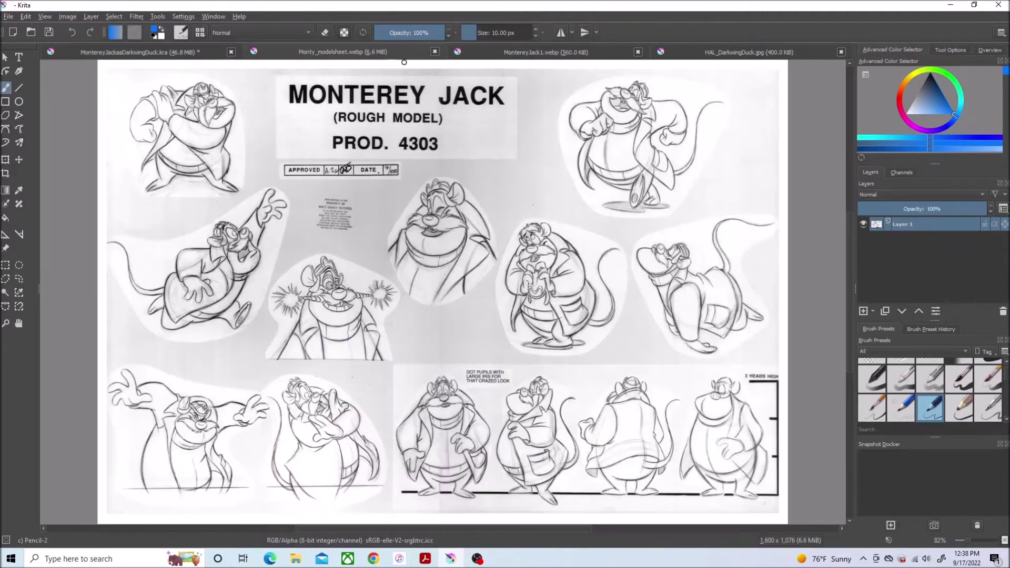
- Rough in the figure with circles for the head and large muzzle, a tall oval body and a curved centre line
{"action": "left_click", "coordinate": [205, 57]}
{"action": "mouse_move", "coordinate": [278, 243]}
{"action": "left_mouse_down"}
{"action": "mouse_move", "coordinate": [356, 424]}
{"action": "mouse_move", "coordinate": [294, 219]}
{"action": "left_mouse_up"}
{"action": "mouse_move", "coordinate": [369, 246]}
{"action": "left_mouse_down"}
{"action": "mouse_move", "coordinate": [392, 396]}
{"action": "mouse_move", "coordinate": [283, 415]}
{"action": "left_mouse_up"}
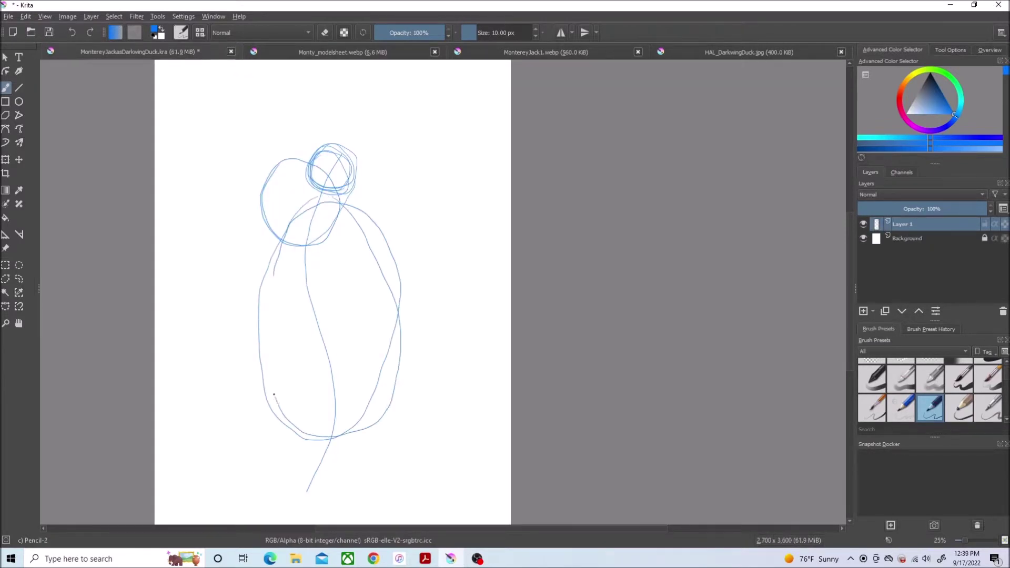
- Consult the Monterey Jack model sheet, then sketch both shoulder ovals, the lower body line and a wide belly ellipse
{"action": "left_click", "coordinate": [348, 52]}
{"action": "left_click", "coordinate": [138, 51]}
{"action": "mouse_move", "coordinate": [354, 225]}
{"action": "left_mouse_down"}
{"action": "mouse_move", "coordinate": [388, 252]}
{"action": "mouse_move", "coordinate": [368, 218]}
{"action": "left_mouse_up"}
{"action": "left_click_drag", "start_coordinate": [290, 211], "coordinate": [295, 223]}
{"action": "left_click_drag", "start_coordinate": [266, 402], "coordinate": [298, 495]}
{"action": "left_click_drag", "start_coordinate": [269, 387], "coordinate": [328, 395]}
{"action": "mouse_move", "coordinate": [284, 342]}
{"action": "left_mouse_down"}
{"action": "mouse_move", "coordinate": [395, 363]}
{"action": "mouse_move", "coordinate": [357, 335]}
{"action": "left_mouse_up"}
- Check the model sheet and draw curved vertical and horizontal facial guidelines across the head circle
{"action": "scroll", "coordinate": [353, 164], "scroll_direction": "up", "scroll_amount": 4}
{"action": "left_click_drag", "start_coordinate": [232, 156], "coordinate": [429, 155]}
{"action": "left_click", "coordinate": [360, 54]}
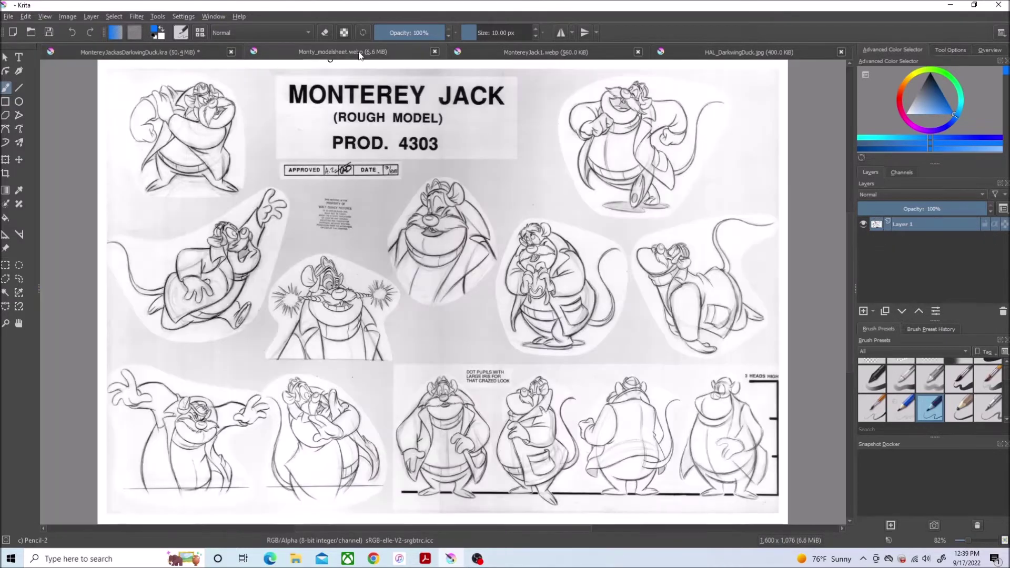
{"action": "left_click", "coordinate": [200, 53]}
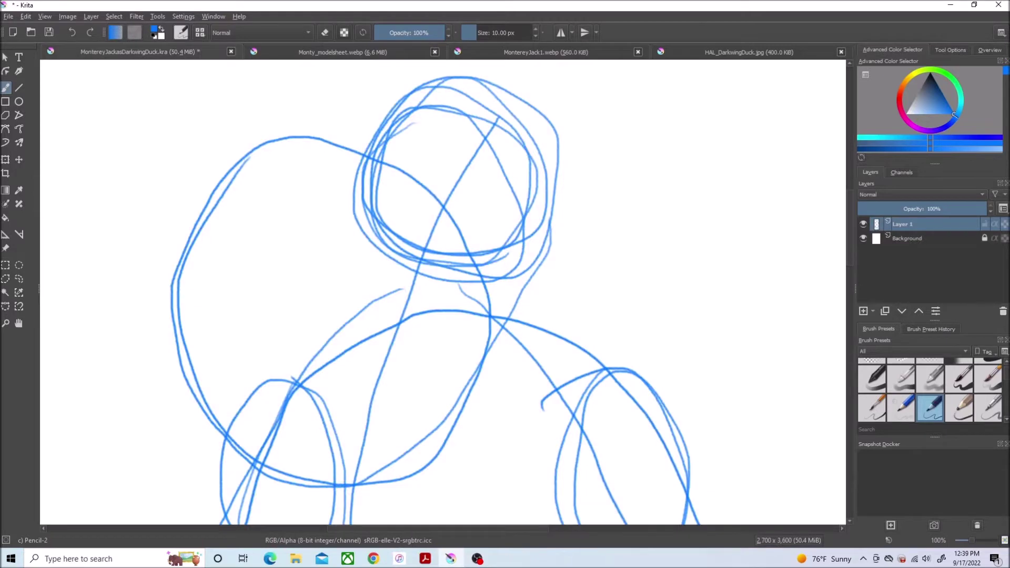
{"action": "mouse_move", "coordinate": [522, 82]}
{"action": "left_mouse_down"}
{"action": "mouse_move", "coordinate": [465, 151]}
{"action": "mouse_move", "coordinate": [450, 289]}
{"action": "left_mouse_up"}
{"action": "mouse_move", "coordinate": [586, 197]}
{"action": "left_mouse_down"}
{"action": "mouse_move", "coordinate": [529, 200]}
{"action": "mouse_move", "coordinate": [366, 132]}
{"action": "left_mouse_up"}
{"action": "left_click_drag", "start_coordinate": [521, 80], "coordinate": [443, 309]}
- Sketch two oval eyes and a round nose along the facial guidelines, using the model sheet as reference
{"action": "left_click", "coordinate": [384, 53]}
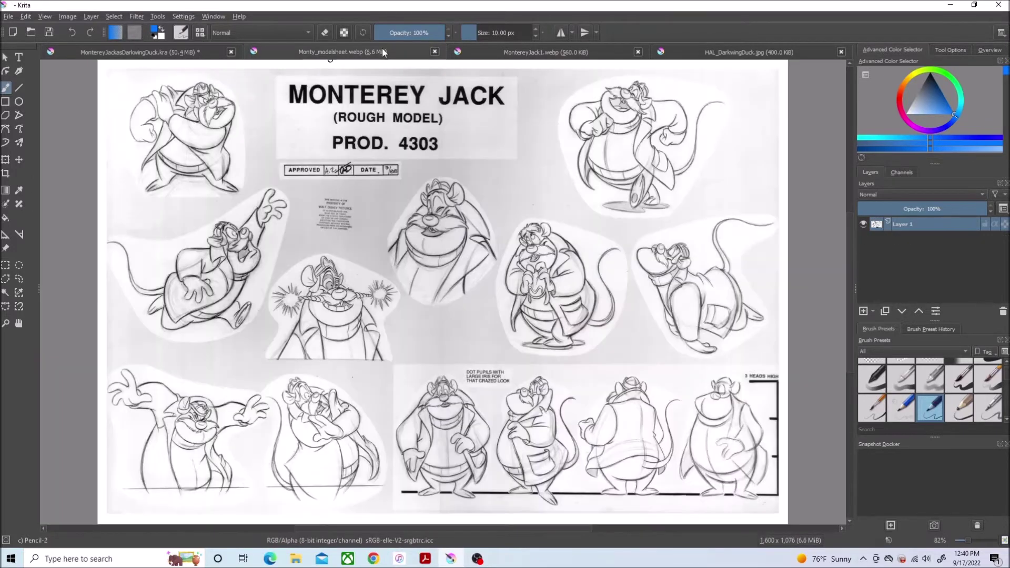
{"action": "left_click", "coordinate": [181, 54]}
{"action": "mouse_move", "coordinate": [469, 129]}
{"action": "left_mouse_down"}
{"action": "mouse_move", "coordinate": [442, 173]}
{"action": "mouse_move", "coordinate": [453, 145]}
{"action": "mouse_move", "coordinate": [446, 153]}
{"action": "left_mouse_up"}
{"action": "mouse_move", "coordinate": [399, 114]}
{"action": "left_mouse_down"}
{"action": "mouse_move", "coordinate": [370, 198]}
{"action": "mouse_move", "coordinate": [355, 159]}
{"action": "mouse_move", "coordinate": [394, 134]}
{"action": "mouse_move", "coordinate": [394, 188]}
{"action": "mouse_move", "coordinate": [424, 224]}
{"action": "mouse_move", "coordinate": [379, 198]}
{"action": "left_mouse_up"}
- Sketch the wide moustache sweeping out to both sides from under the nose
{"action": "key", "text": "minus"}
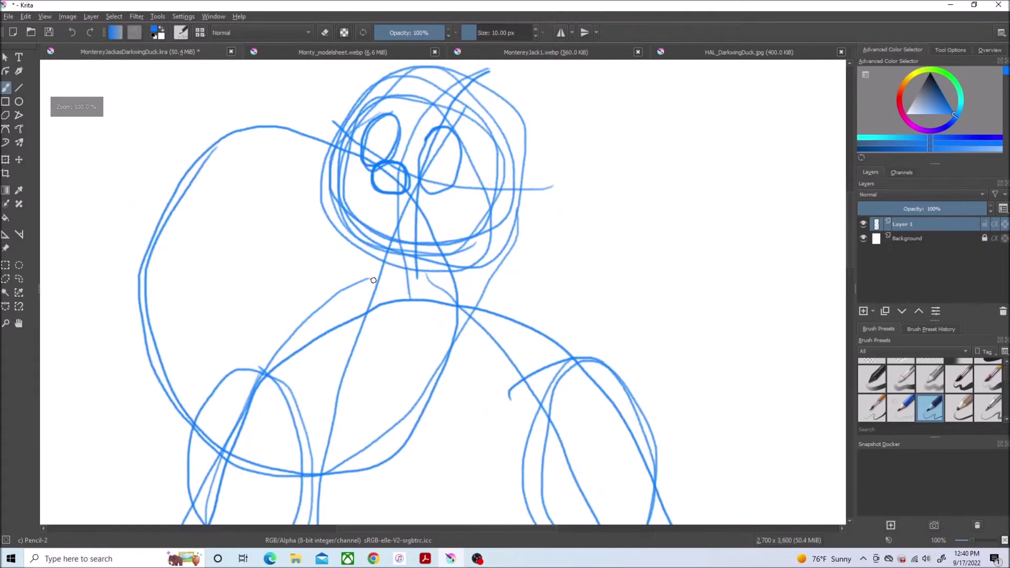
{"action": "mouse_move", "coordinate": [451, 216]}
{"action": "left_mouse_down"}
{"action": "mouse_move", "coordinate": [471, 313]}
{"action": "mouse_move", "coordinate": [129, 205]}
{"action": "mouse_move", "coordinate": [376, 161]}
{"action": "mouse_move", "coordinate": [519, 304]}
{"action": "left_mouse_up"}
{"action": "left_click_drag", "start_coordinate": [376, 172], "coordinate": [226, 124]}
{"action": "mouse_move", "coordinate": [519, 304]}
{"action": "left_mouse_down"}
{"action": "mouse_move", "coordinate": [490, 313]}
{"action": "mouse_move", "coordinate": [379, 192]}
{"action": "mouse_move", "coordinate": [252, 157]}
{"action": "mouse_move", "coordinate": [242, 128]}
{"action": "left_mouse_up"}
- Refer to the model sheet and sketch the cheek, mouth and chin contours below the moustache
{"action": "left_click", "coordinate": [370, 54]}
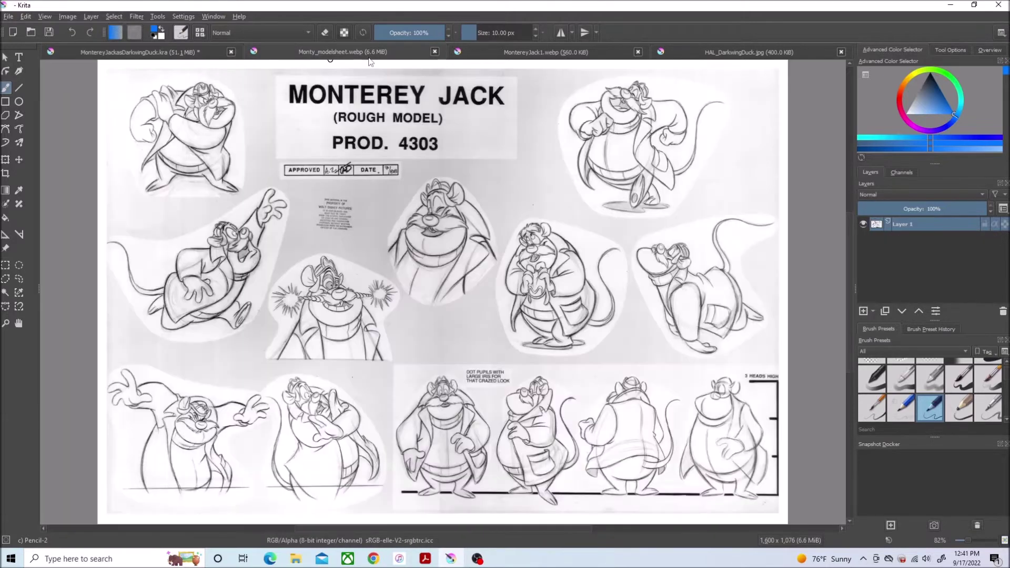
{"action": "left_click", "coordinate": [185, 53]}
{"action": "mouse_move", "coordinate": [410, 270]}
{"action": "left_mouse_down"}
{"action": "mouse_move", "coordinate": [357, 298]}
{"action": "mouse_move", "coordinate": [239, 280]}
{"action": "left_mouse_up"}
{"action": "left_click", "coordinate": [276, 53]}
{"action": "left_click", "coordinate": [157, 54]}
{"action": "mouse_move", "coordinate": [426, 247]}
{"action": "left_mouse_down"}
{"action": "mouse_move", "coordinate": [305, 284]}
{"action": "mouse_move", "coordinate": [320, 232]}
{"action": "mouse_move", "coordinate": [261, 257]}
{"action": "left_mouse_up"}
{"action": "mouse_move", "coordinate": [337, 208]}
{"action": "left_mouse_down"}
{"action": "mouse_move", "coordinate": [273, 266]}
{"action": "mouse_move", "coordinate": [163, 409]}
{"action": "left_mouse_up"}
- Compare with the MonterreyJack1 cartoon still and draw a curved line across the forehead
{"action": "left_click", "coordinate": [577, 57]}
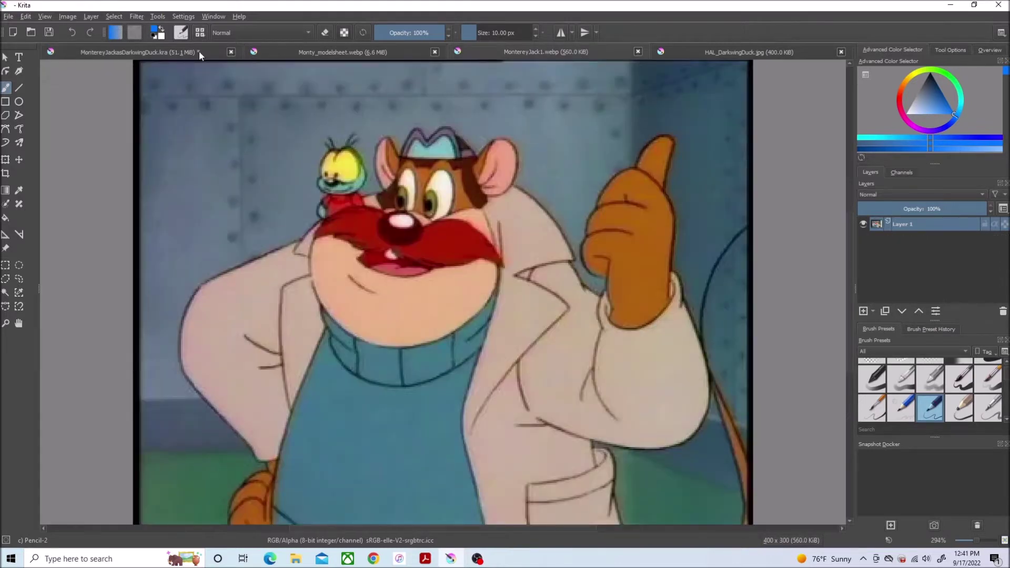
{"action": "left_click", "coordinate": [199, 51]}
{"action": "left_click", "coordinate": [617, 52]}
{"action": "left_click", "coordinate": [133, 56]}
{"action": "left_click_drag", "start_coordinate": [531, 146], "coordinate": [364, 94]}
- Refine the mouth shape beneath the moustache and add a crease line on the large chin
{"action": "mouse_move", "coordinate": [404, 272]}
{"action": "left_mouse_down"}
{"action": "mouse_move", "coordinate": [354, 255]}
{"action": "mouse_move", "coordinate": [326, 261]}
{"action": "left_mouse_up"}
{"action": "left_click_drag", "start_coordinate": [366, 256], "coordinate": [255, 258]}
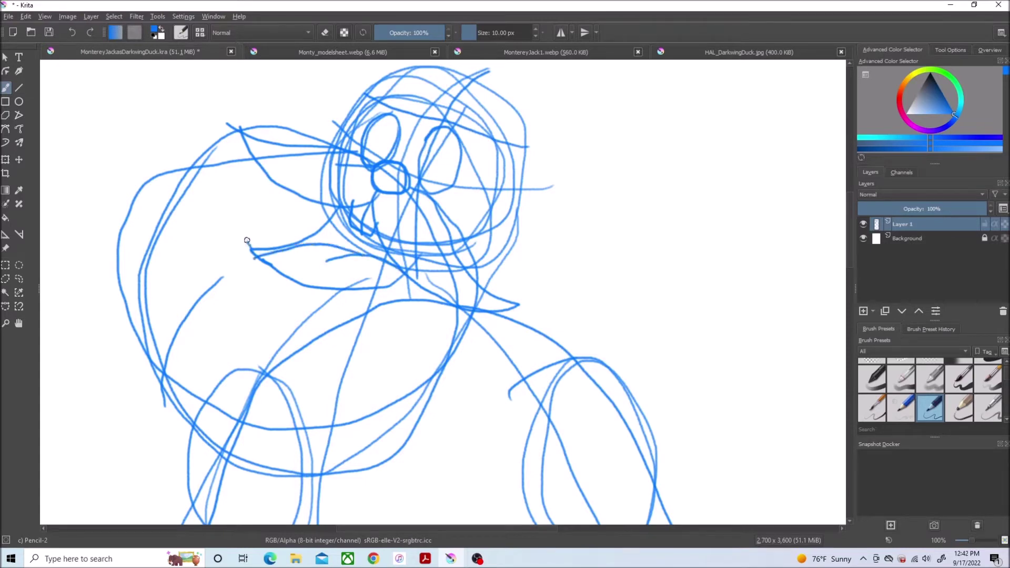
{"action": "left_click", "coordinate": [458, 50]}
{"action": "left_click", "coordinate": [133, 51]}
{"action": "mouse_move", "coordinate": [297, 316]}
{"action": "left_mouse_down"}
{"action": "mouse_move", "coordinate": [251, 297]}
{"action": "mouse_move", "coordinate": [210, 258]}
{"action": "left_mouse_up"}
- Check the model sheet and draw guide lines for both arms raised outward from the shoulder ovals
{"action": "scroll", "coordinate": [747, 290], "scroll_direction": "down", "scroll_amount": 5}
{"action": "left_click", "coordinate": [343, 52]}
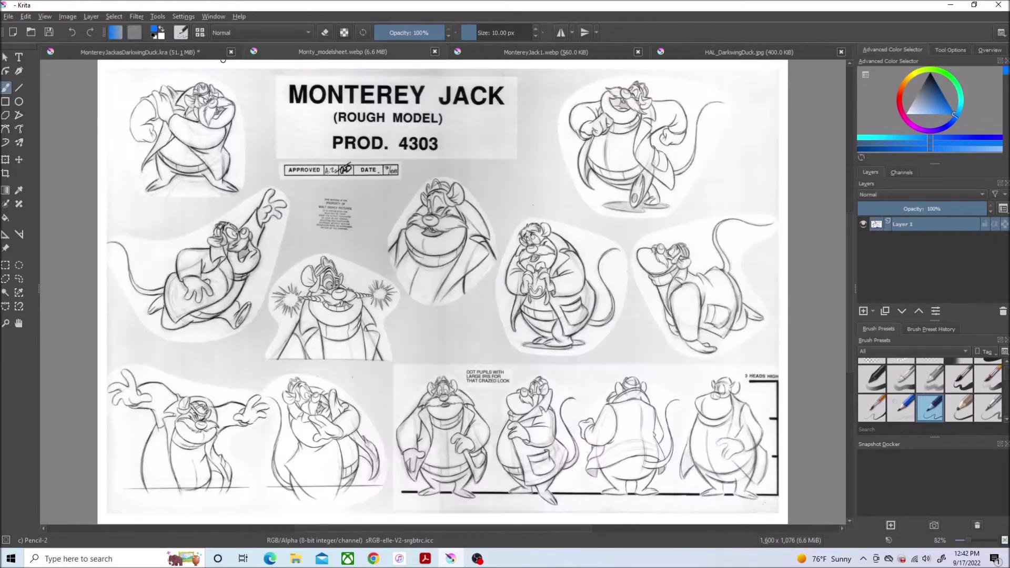
{"action": "left_click", "coordinate": [169, 53]}
{"action": "scroll", "coordinate": [375, 325], "scroll_direction": "up", "scroll_amount": 1}
{"action": "left_click_drag", "start_coordinate": [387, 528], "coordinate": [322, 528]}
{"action": "scroll", "coordinate": [369, 364], "scroll_direction": "up", "scroll_amount": 1}
{"action": "scroll", "coordinate": [467, 312], "scroll_direction": "down", "scroll_amount": 1}
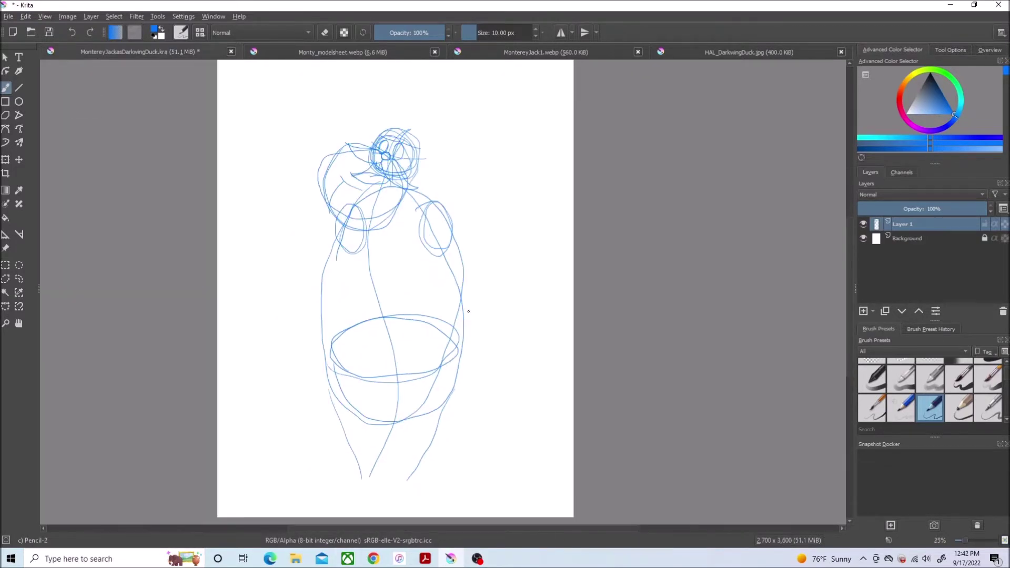
{"action": "left_click_drag", "start_coordinate": [524, 158], "coordinate": [449, 219]}
{"action": "left_click_drag", "start_coordinate": [256, 142], "coordinate": [337, 215]}
- Block in both hands as four-sided shapes at the ends of the raised arm lines
{"action": "left_click_drag", "start_coordinate": [522, 145], "coordinate": [559, 156]}
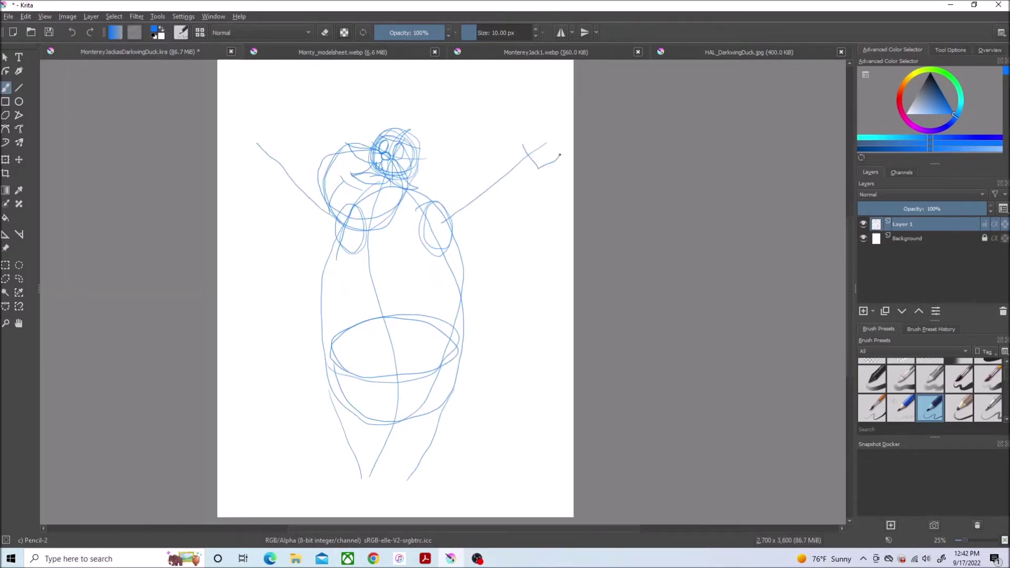
{"action": "left_click", "coordinate": [357, 53]}
{"action": "left_click", "coordinate": [133, 52]}
{"action": "left_click_drag", "start_coordinate": [199, 138], "coordinate": [213, 160]}
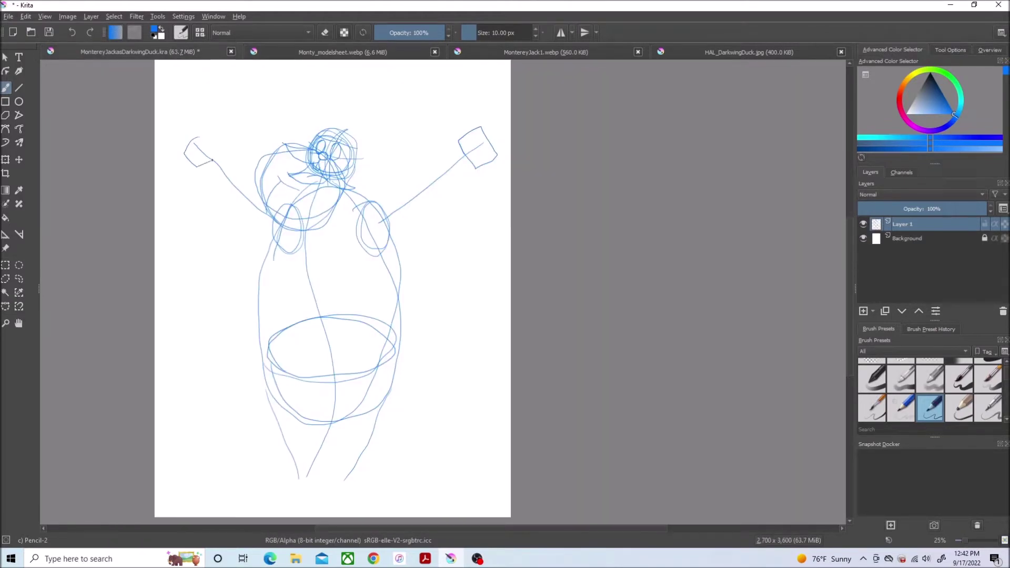
- Sketch the leg on the image's right with its oval foot, and the inner leg curve towards the other foot
{"action": "scroll", "coordinate": [200, 494], "scroll_direction": "down", "scroll_amount": 1}
{"action": "scroll", "coordinate": [290, 500], "scroll_direction": "up", "scroll_amount": 3}
{"action": "left_click_drag", "start_coordinate": [403, 528], "coordinate": [374, 528]}
{"action": "scroll", "coordinate": [375, 497], "scroll_direction": "down", "scroll_amount": 1}
{"action": "scroll", "coordinate": [390, 484], "scroll_direction": "up", "scroll_amount": 1}
{"action": "left_click_drag", "start_coordinate": [463, 269], "coordinate": [484, 424]}
{"action": "mouse_move", "coordinate": [457, 448]}
{"action": "left_mouse_down"}
{"action": "mouse_move", "coordinate": [507, 446]}
{"action": "mouse_move", "coordinate": [484, 450]}
{"action": "left_mouse_up"}
{"action": "left_click_drag", "start_coordinate": [476, 245], "coordinate": [485, 400]}
{"action": "mouse_move", "coordinate": [469, 436]}
{"action": "left_mouse_down"}
{"action": "mouse_move", "coordinate": [351, 342]}
{"action": "mouse_move", "coordinate": [252, 458]}
{"action": "left_mouse_up"}
- Consult the model sheet and sketch the foot and outer leg lines on the image's left side
{"action": "left_click", "coordinate": [342, 51]}
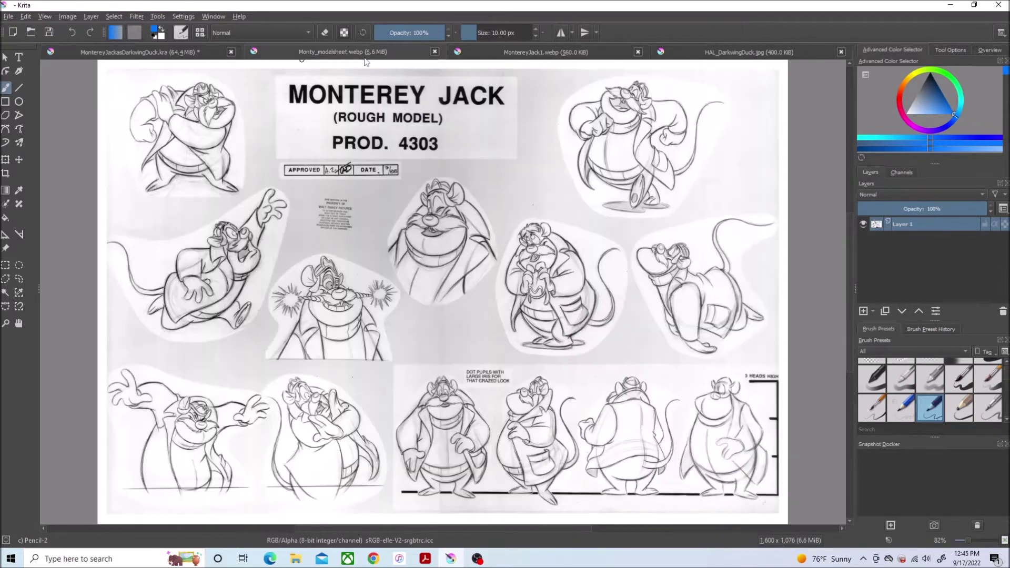
{"action": "left_click", "coordinate": [208, 52]}
{"action": "mouse_move", "coordinate": [354, 458]}
{"action": "left_mouse_down"}
{"action": "mouse_move", "coordinate": [289, 477]}
{"action": "mouse_move", "coordinate": [346, 441]}
{"action": "mouse_move", "coordinate": [346, 464]}
{"action": "left_mouse_up"}
{"action": "left_click_drag", "start_coordinate": [336, 453], "coordinate": [304, 243]}
{"action": "left_click_drag", "start_coordinate": [305, 243], "coordinate": [320, 455]}
- Sketch the front lines running down the torso and a curved line across the chest
{"action": "scroll", "coordinate": [385, 382], "scroll_direction": "down", "scroll_amount": 2}
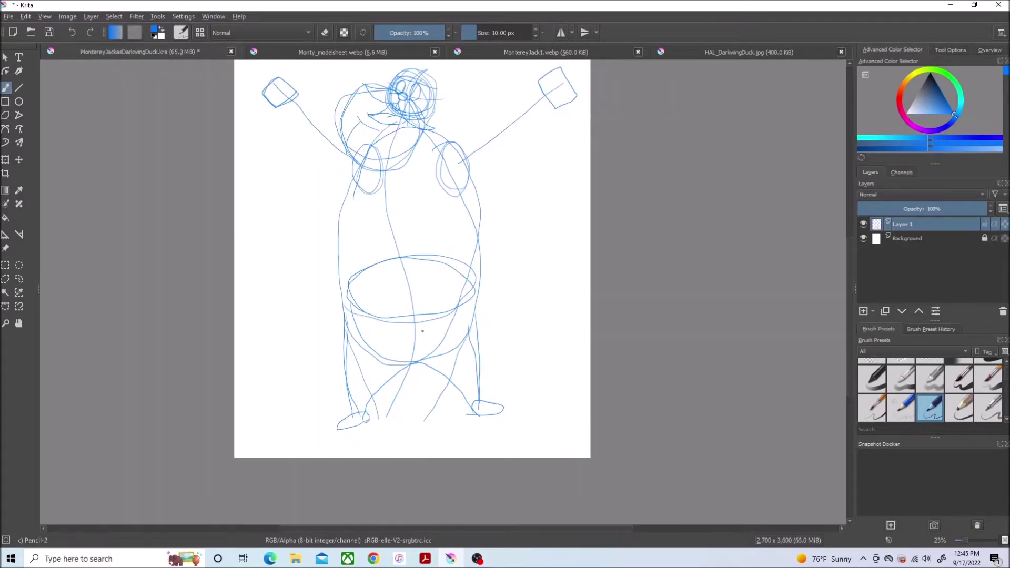
{"action": "scroll", "coordinate": [417, 331], "scroll_direction": "up", "scroll_amount": 2}
{"action": "mouse_move", "coordinate": [296, 179]}
{"action": "left_mouse_down"}
{"action": "mouse_move", "coordinate": [297, 476]}
{"action": "mouse_move", "coordinate": [257, 523]}
{"action": "left_mouse_up"}
{"action": "mouse_move", "coordinate": [446, 341]}
{"action": "left_mouse_down"}
{"action": "mouse_move", "coordinate": [372, 354]}
{"action": "mouse_move", "coordinate": [136, 333]}
{"action": "left_mouse_up"}
- Outline the upper and lower edges of both raised arms from the shoulders to the hands
{"action": "mouse_move", "coordinate": [567, 85]}
{"action": "left_mouse_down"}
{"action": "mouse_move", "coordinate": [470, 165]}
{"action": "mouse_move", "coordinate": [390, 208]}
{"action": "left_mouse_up"}
{"action": "left_click_drag", "start_coordinate": [598, 138], "coordinate": [410, 311]}
{"action": "mouse_move", "coordinate": [232, 218]}
{"action": "left_mouse_down"}
{"action": "mouse_move", "coordinate": [151, 174]}
{"action": "mouse_move", "coordinate": [79, 115]}
{"action": "left_mouse_up"}
{"action": "left_click_drag", "start_coordinate": [468, 529], "coordinate": [430, 529]}
{"action": "mouse_move", "coordinate": [302, 291]}
{"action": "left_mouse_down"}
{"action": "mouse_move", "coordinate": [221, 192]}
{"action": "mouse_move", "coordinate": [148, 140]}
{"action": "left_mouse_up"}
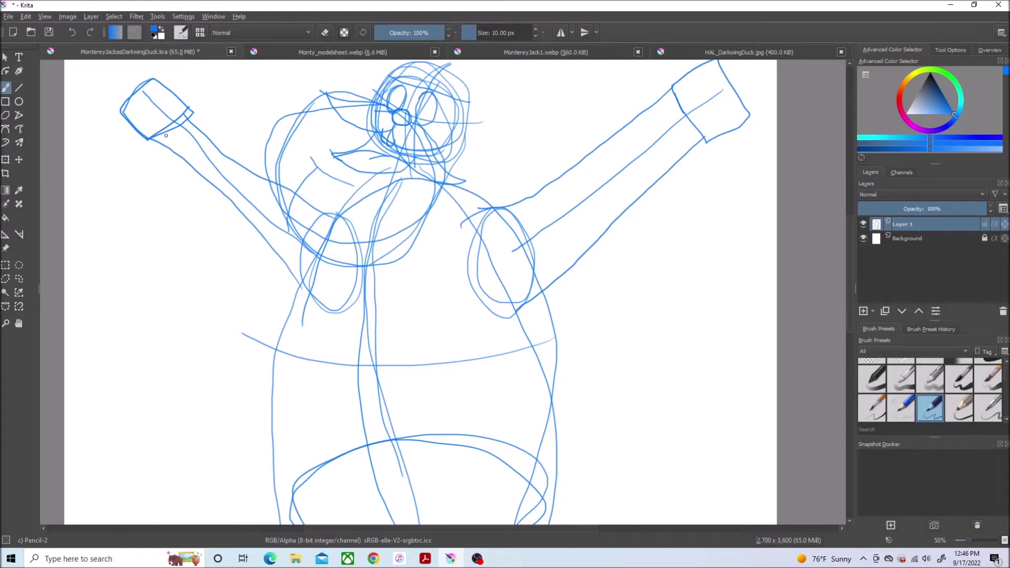
- Sketch rounded curled fingers and a thumb over the hand block on the image's right
{"action": "scroll", "coordinate": [677, 106], "scroll_direction": "up", "scroll_amount": 1}
{"action": "left_click_drag", "start_coordinate": [849, 257], "coordinate": [848, 238]}
{"action": "scroll", "coordinate": [749, 202], "scroll_direction": "up", "scroll_amount": 2}
{"action": "mouse_move", "coordinate": [709, 63]}
{"action": "left_mouse_down"}
{"action": "mouse_move", "coordinate": [665, 153]}
{"action": "mouse_move", "coordinate": [679, 80]}
{"action": "left_mouse_up"}
{"action": "mouse_move", "coordinate": [752, 104]}
{"action": "left_mouse_down"}
{"action": "mouse_move", "coordinate": [707, 138]}
{"action": "mouse_move", "coordinate": [684, 193]}
{"action": "mouse_move", "coordinate": [745, 111]}
{"action": "left_mouse_up"}
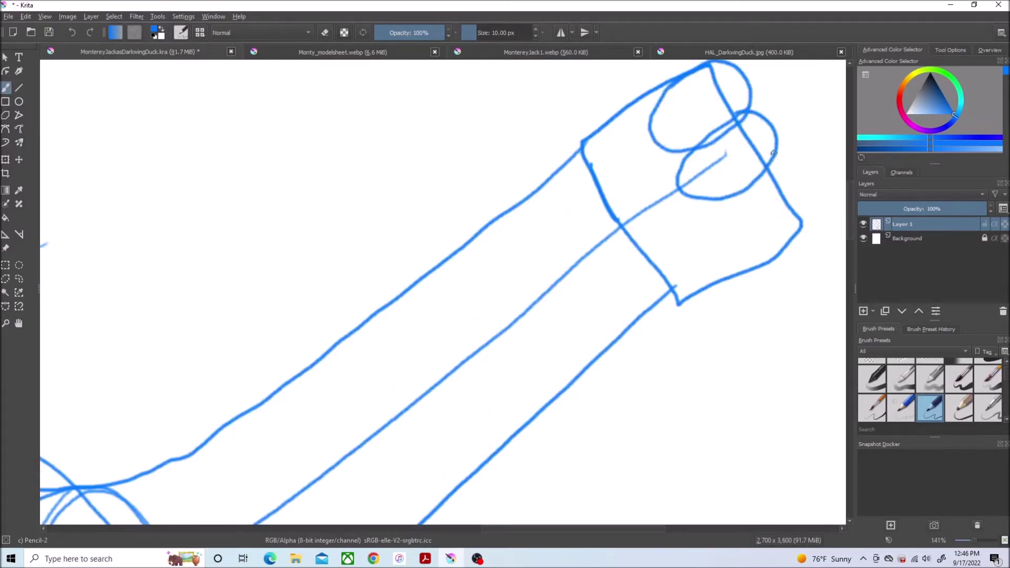
{"action": "left_click_drag", "start_coordinate": [773, 153], "coordinate": [755, 166]}
{"action": "mouse_move", "coordinate": [591, 120]}
{"action": "left_mouse_down"}
{"action": "mouse_move", "coordinate": [635, 79]}
{"action": "mouse_move", "coordinate": [661, 141]}
{"action": "left_mouse_up"}
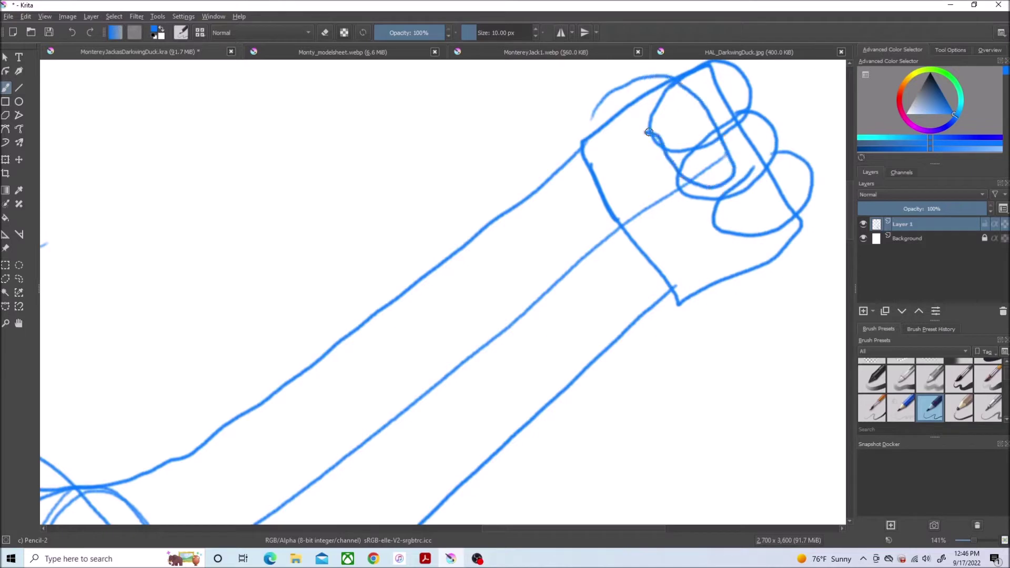
- Sketch rounded curled fingers and a thumb over the hand block on the image's left
{"action": "left_click_drag", "start_coordinate": [492, 528], "coordinate": [223, 531]}
{"action": "mouse_move", "coordinate": [190, 206]}
{"action": "left_mouse_down"}
{"action": "mouse_move", "coordinate": [247, 232]}
{"action": "mouse_move", "coordinate": [195, 221]}
{"action": "left_mouse_up"}
{"action": "mouse_move", "coordinate": [212, 193]}
{"action": "left_mouse_down"}
{"action": "mouse_move", "coordinate": [221, 161]}
{"action": "mouse_move", "coordinate": [241, 229]}
{"action": "left_mouse_up"}
{"action": "mouse_move", "coordinate": [247, 152]}
{"action": "left_mouse_down"}
{"action": "mouse_move", "coordinate": [274, 189]}
{"action": "mouse_move", "coordinate": [252, 145]}
{"action": "left_mouse_up"}
{"action": "mouse_move", "coordinate": [368, 174]}
{"action": "left_mouse_down"}
{"action": "mouse_move", "coordinate": [313, 190]}
{"action": "mouse_move", "coordinate": [361, 211]}
{"action": "left_mouse_up"}
{"action": "left_click_drag", "start_coordinate": [368, 168], "coordinate": [387, 229]}
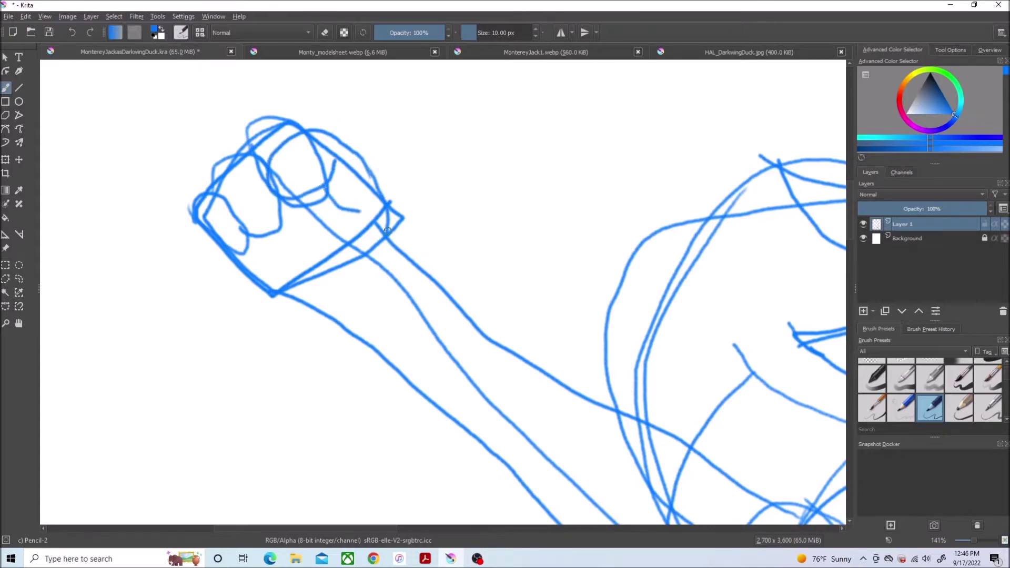
- Study the faces on the model sheet and draw the irises and pupils inside both eyes
{"action": "scroll", "coordinate": [523, 289], "scroll_direction": "down", "scroll_amount": 2}
{"action": "left_click_drag", "start_coordinate": [430, 528], "coordinate": [549, 529]}
{"action": "left_click", "coordinate": [296, 52]}
{"action": "scroll", "coordinate": [468, 197], "scroll_direction": "up", "scroll_amount": 2}
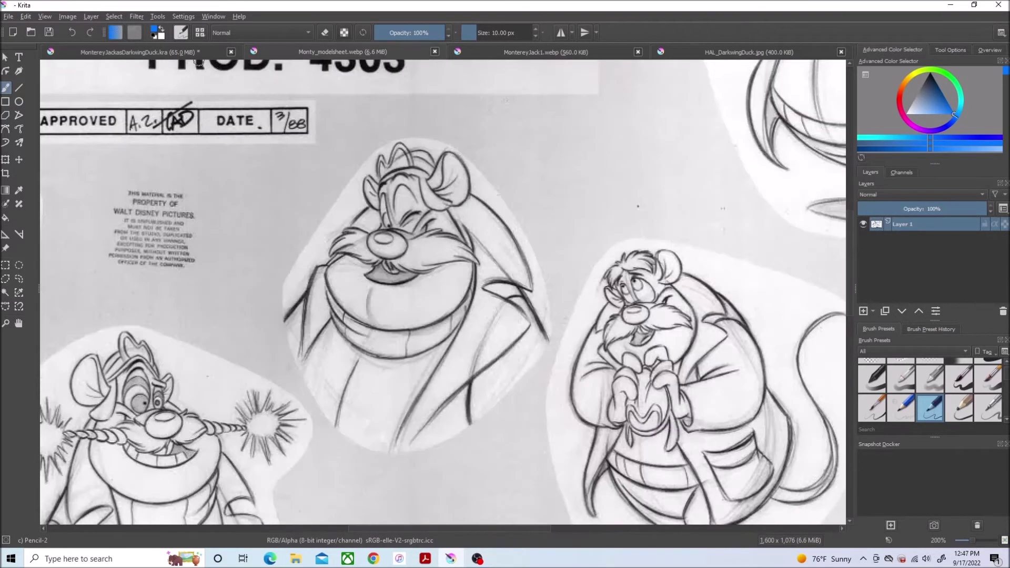
{"action": "left_click", "coordinate": [181, 53]}
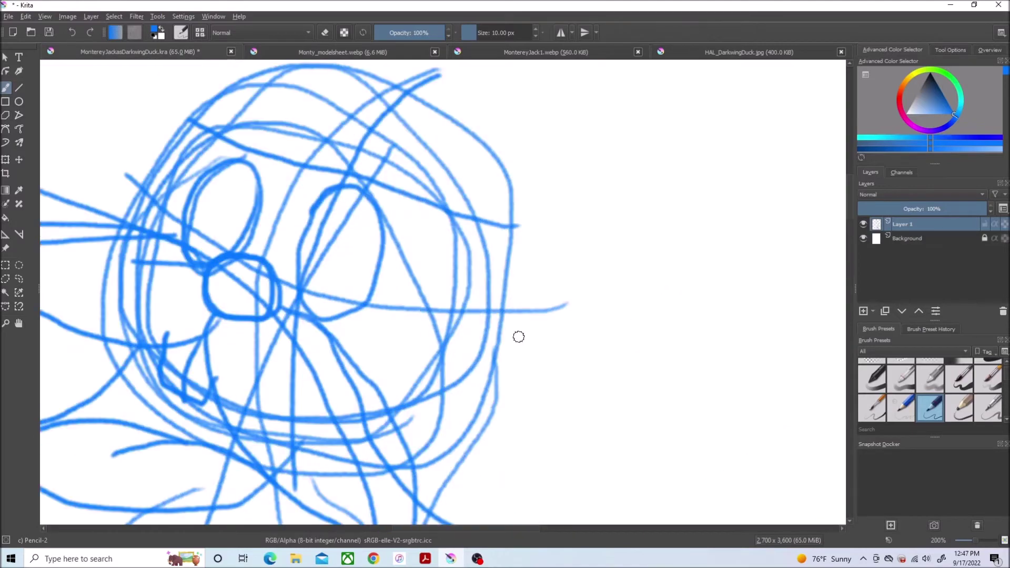
{"action": "mouse_move", "coordinate": [303, 236]}
{"action": "left_mouse_down"}
{"action": "mouse_move", "coordinate": [343, 255]}
{"action": "mouse_move", "coordinate": [302, 299]}
{"action": "left_mouse_up"}
{"action": "left_click_drag", "start_coordinate": [200, 193], "coordinate": [184, 257]}
{"action": "left_click_drag", "start_coordinate": [314, 258], "coordinate": [309, 282]}
{"action": "left_click_drag", "start_coordinate": [199, 214], "coordinate": [206, 234]}
- Sketch the large round ear on the side of the head with its inner fold lines, checking the model sheet
{"action": "mouse_move", "coordinate": [438, 227]}
{"action": "left_mouse_down"}
{"action": "mouse_move", "coordinate": [429, 345]}
{"action": "mouse_move", "coordinate": [416, 337]}
{"action": "left_mouse_up"}
{"action": "left_click", "coordinate": [385, 53]}
{"action": "left_click", "coordinate": [206, 52]}
{"action": "mouse_move", "coordinate": [618, 232]}
{"action": "left_mouse_down"}
{"action": "mouse_move", "coordinate": [583, 206]}
{"action": "mouse_move", "coordinate": [445, 324]}
{"action": "mouse_move", "coordinate": [416, 331]}
{"action": "left_mouse_up"}
{"action": "left_click_drag", "start_coordinate": [483, 278], "coordinate": [550, 276]}
{"action": "left_click_drag", "start_coordinate": [466, 305], "coordinate": [511, 330]}
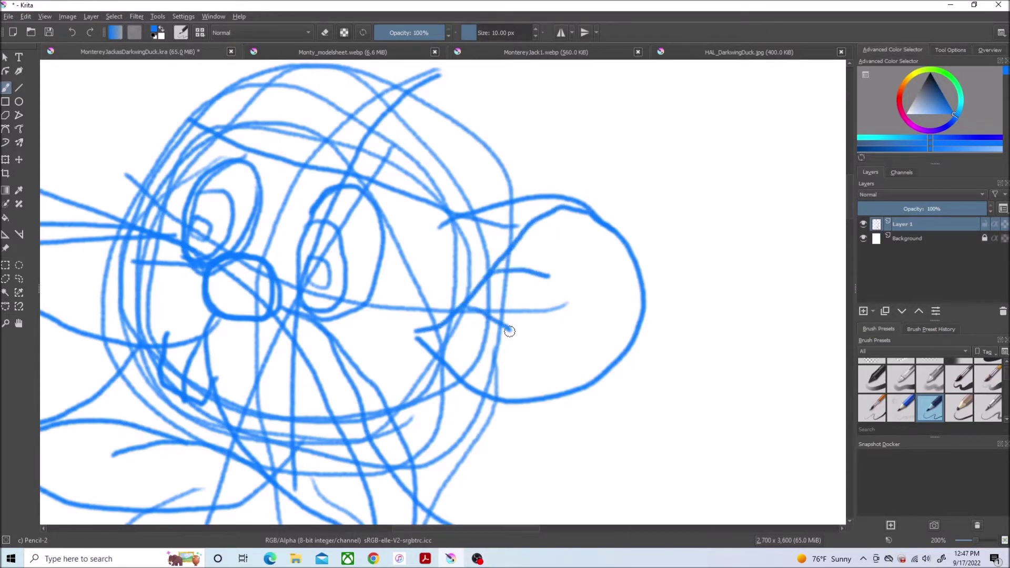
- Check the model sheet and sketch both edges of a long tail curving upward beside the lower body
{"action": "scroll", "coordinate": [573, 321], "scroll_direction": "down", "scroll_amount": 6}
{"action": "scroll", "coordinate": [584, 345], "scroll_direction": "up", "scroll_amount": 5}
{"action": "scroll", "coordinate": [580, 345], "scroll_direction": "up", "scroll_amount": 1}
{"action": "scroll", "coordinate": [579, 350], "scroll_direction": "down", "scroll_amount": 2}
{"action": "scroll", "coordinate": [586, 364], "scroll_direction": "down", "scroll_amount": 2}
{"action": "left_click_drag", "start_coordinate": [849, 186], "coordinate": [852, 320]}
{"action": "scroll", "coordinate": [753, 318], "scroll_direction": "down", "scroll_amount": 1}
{"action": "left_click_drag", "start_coordinate": [408, 529], "coordinate": [520, 533]}
{"action": "scroll", "coordinate": [600, 350], "scroll_direction": "up", "scroll_amount": 1}
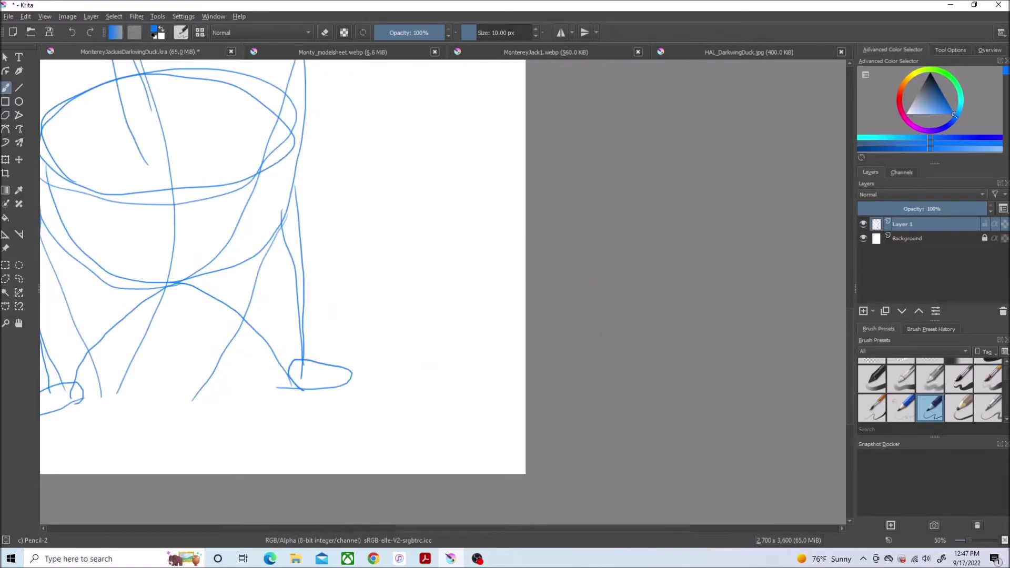
{"action": "left_click", "coordinate": [380, 53]}
{"action": "left_click", "coordinate": [151, 53]}
{"action": "mouse_move", "coordinate": [202, 236]}
{"action": "left_mouse_down"}
{"action": "mouse_move", "coordinate": [270, 280]}
{"action": "mouse_move", "coordinate": [453, 59]}
{"action": "left_mouse_up"}
{"action": "left_click_drag", "start_coordinate": [853, 311], "coordinate": [854, 267]}
{"action": "mouse_move", "coordinate": [451, 207]}
{"action": "left_mouse_down"}
{"action": "mouse_move", "coordinate": [295, 450]}
{"action": "mouse_move", "coordinate": [199, 439]}
{"action": "left_mouse_up"}
- Draw the coat's curved bottom hem across the lower body above the legs
{"action": "scroll", "coordinate": [350, 311], "scroll_direction": "down", "scroll_amount": 1}
{"action": "scroll", "coordinate": [351, 311], "scroll_direction": "down", "scroll_amount": 1}
{"action": "scroll", "coordinate": [374, 153], "scroll_direction": "up", "scroll_amount": 3}
{"action": "scroll", "coordinate": [355, 185], "scroll_direction": "down", "scroll_amount": 1}
{"action": "scroll", "coordinate": [378, 210], "scroll_direction": "up", "scroll_amount": 1}
{"action": "left_click_drag", "start_coordinate": [850, 252], "coordinate": [850, 363]}
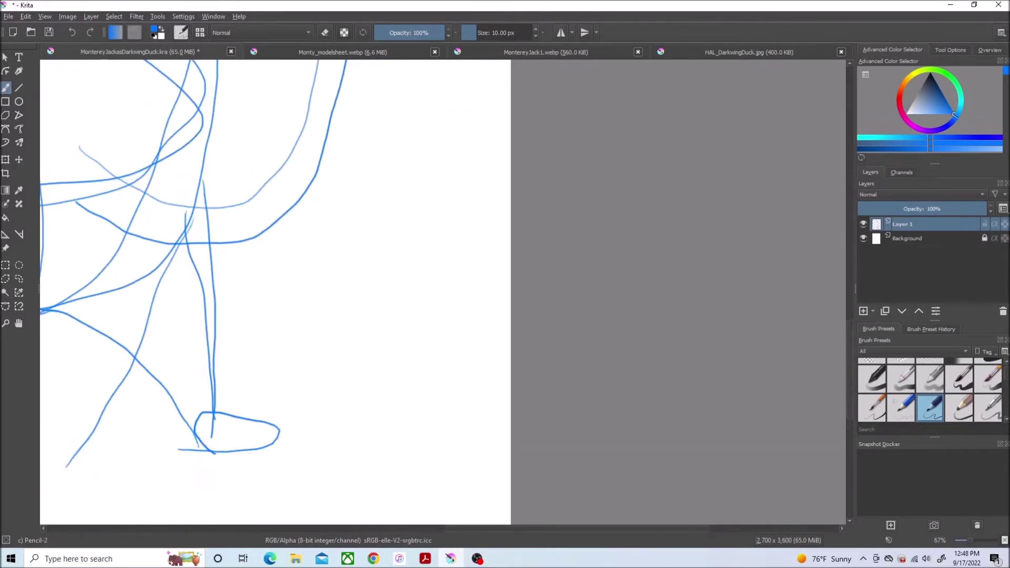
{"action": "left_click_drag", "start_coordinate": [621, 529], "coordinate": [527, 528]}
{"action": "left_click_drag", "start_coordinate": [848, 339], "coordinate": [853, 296]}
{"action": "scroll", "coordinate": [568, 430], "scroll_direction": "down", "scroll_amount": 1}
{"action": "left_click_drag", "start_coordinate": [509, 414], "coordinate": [213, 435]}
- Sketch a pointed collar below the chin and outline the coat sleeves with cuffs on both arms
{"action": "left_click_drag", "start_coordinate": [851, 264], "coordinate": [854, 237]}
{"action": "mouse_move", "coordinate": [414, 141]}
{"action": "left_mouse_down"}
{"action": "mouse_move", "coordinate": [392, 173]}
{"action": "mouse_move", "coordinate": [321, 156]}
{"action": "left_mouse_up"}
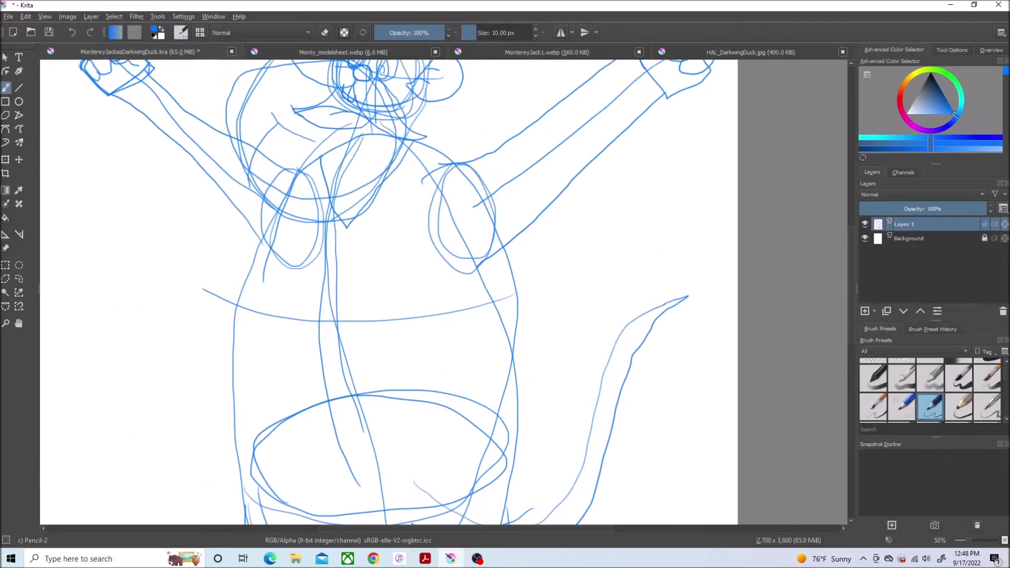
{"action": "left_click_drag", "start_coordinate": [853, 257], "coordinate": [853, 243]}
{"action": "mouse_move", "coordinate": [610, 121]}
{"action": "left_mouse_down"}
{"action": "mouse_move", "coordinate": [648, 171]}
{"action": "mouse_move", "coordinate": [480, 330]}
{"action": "mouse_move", "coordinate": [446, 226]}
{"action": "left_mouse_up"}
{"action": "mouse_move", "coordinate": [306, 232]}
{"action": "left_mouse_down"}
{"action": "mouse_move", "coordinate": [205, 166]}
{"action": "mouse_move", "coordinate": [147, 149]}
{"action": "mouse_move", "coordinate": [236, 291]}
{"action": "left_mouse_up"}
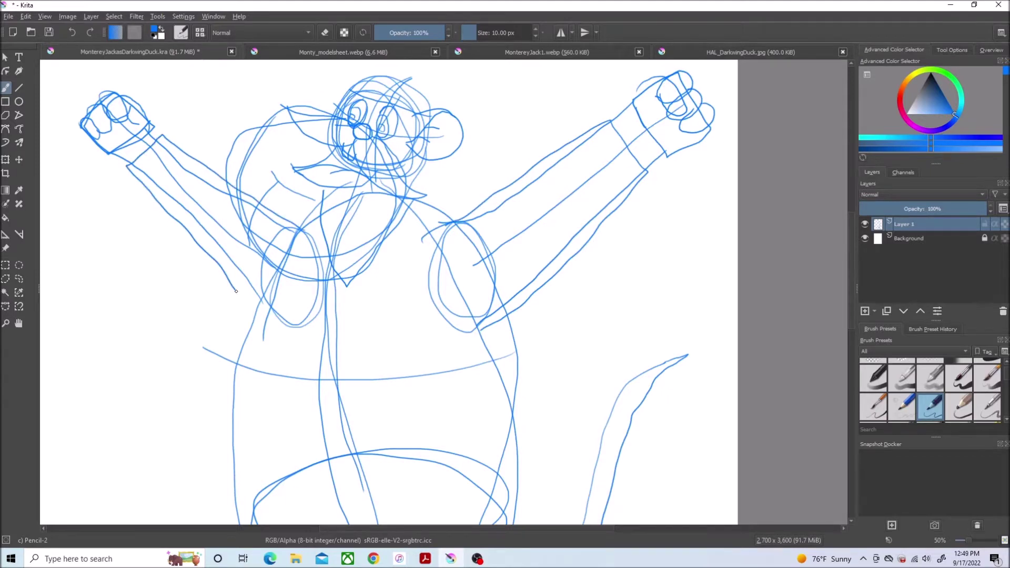
- Check the Darkwing Duck reference and draw the coat's long front edge down the left of the torso
{"action": "left_click", "coordinate": [734, 55]}
{"action": "left_click", "coordinate": [181, 54]}
{"action": "scroll", "coordinate": [302, 195], "scroll_direction": "up", "scroll_amount": 1}
{"action": "mouse_move", "coordinate": [302, 195]}
{"action": "left_mouse_down"}
{"action": "mouse_move", "coordinate": [272, 399]}
{"action": "mouse_move", "coordinate": [271, 524]}
{"action": "left_mouse_up"}
- Rename the drawing layer as Sketch
{"action": "double_click", "coordinate": [918, 226]}
{"action": "type", "text": "Sket"}
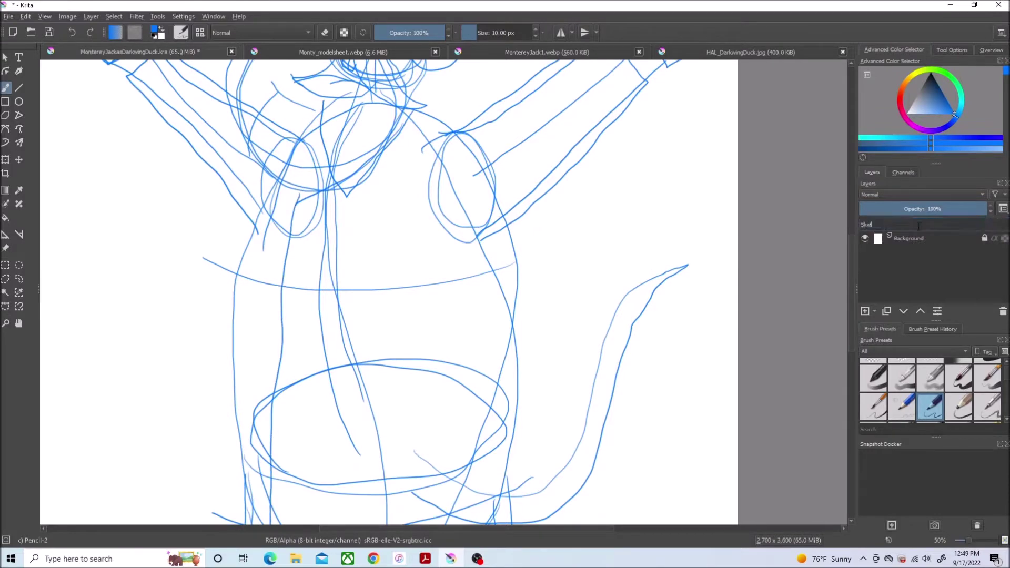
{"action": "type", "text": "ch"}
{"action": "key", "text": "Return"}
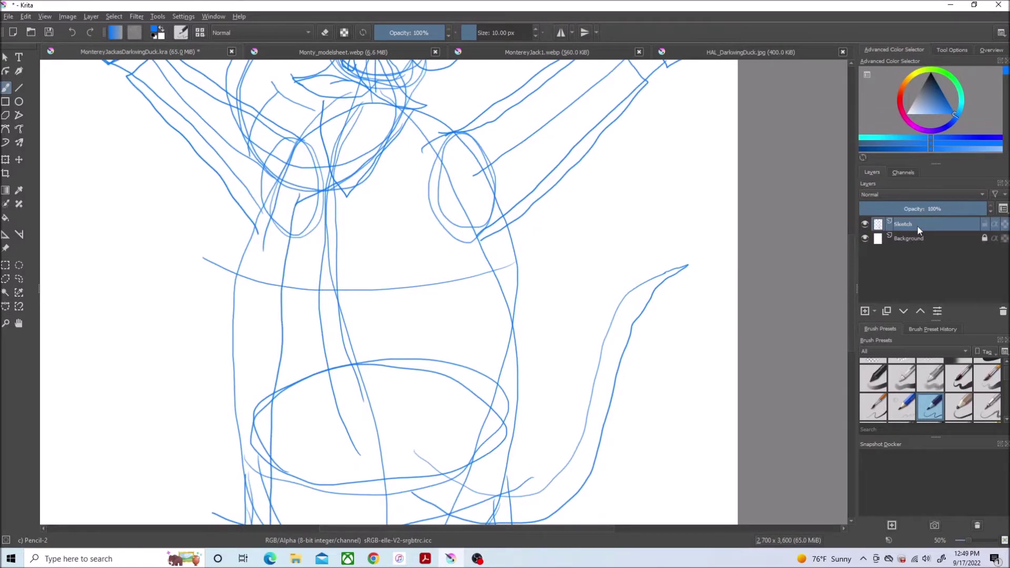
- Refer to the Darkwing Duck image and sketch four oval buttons in two rows on the coat front
{"action": "left_click", "coordinate": [762, 50]}
{"action": "left_click", "coordinate": [195, 52]}
{"action": "mouse_move", "coordinate": [316, 223]}
{"action": "left_mouse_down"}
{"action": "mouse_move", "coordinate": [318, 266]}
{"action": "mouse_move", "coordinate": [324, 226]}
{"action": "left_mouse_up"}
{"action": "mouse_move", "coordinate": [403, 222]}
{"action": "left_mouse_down"}
{"action": "mouse_move", "coordinate": [394, 263]}
{"action": "mouse_move", "coordinate": [403, 222]}
{"action": "left_mouse_up"}
{"action": "mouse_move", "coordinate": [297, 358]}
{"action": "left_mouse_down"}
{"action": "mouse_move", "coordinate": [310, 400]}
{"action": "mouse_move", "coordinate": [317, 362]}
{"action": "left_mouse_up"}
{"action": "left_click_drag", "start_coordinate": [402, 351], "coordinate": [410, 353]}
- Check the Darkwing Duck image again and draw the angular coat flap from the neck across the upper chest
{"action": "left_click", "coordinate": [701, 51]}
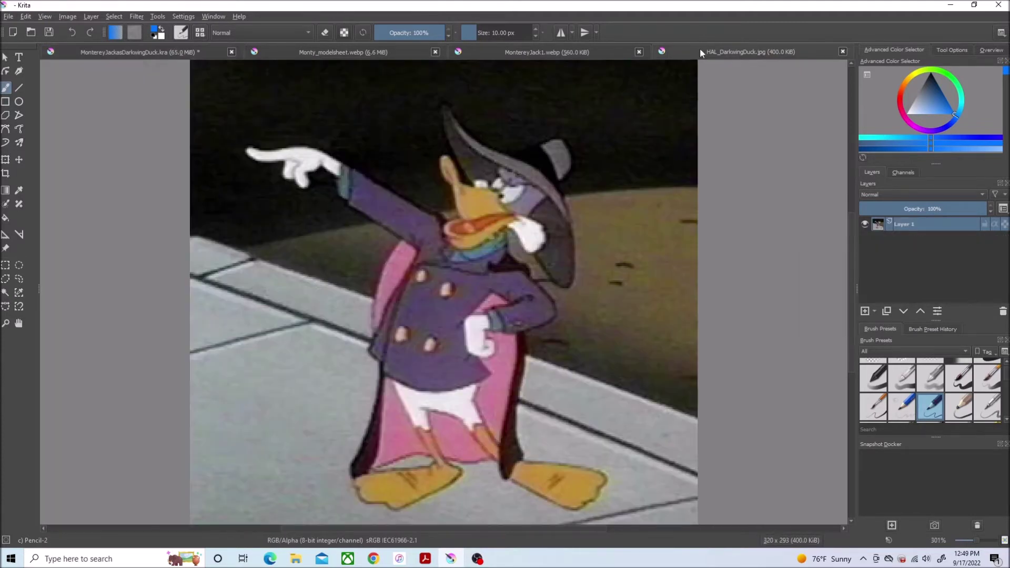
{"action": "left_click", "coordinate": [208, 52]}
{"action": "scroll", "coordinate": [442, 212], "scroll_direction": "up", "scroll_amount": 2}
{"action": "left_click", "coordinate": [731, 51]}
{"action": "left_click", "coordinate": [157, 52]}
{"action": "scroll", "coordinate": [853, 269], "scroll_direction": "up", "scroll_amount": 3}
{"action": "mouse_move", "coordinate": [372, 134]}
{"action": "left_mouse_down"}
{"action": "mouse_move", "coordinate": [313, 276]}
{"action": "mouse_move", "coordinate": [158, 321]}
{"action": "left_mouse_up"}
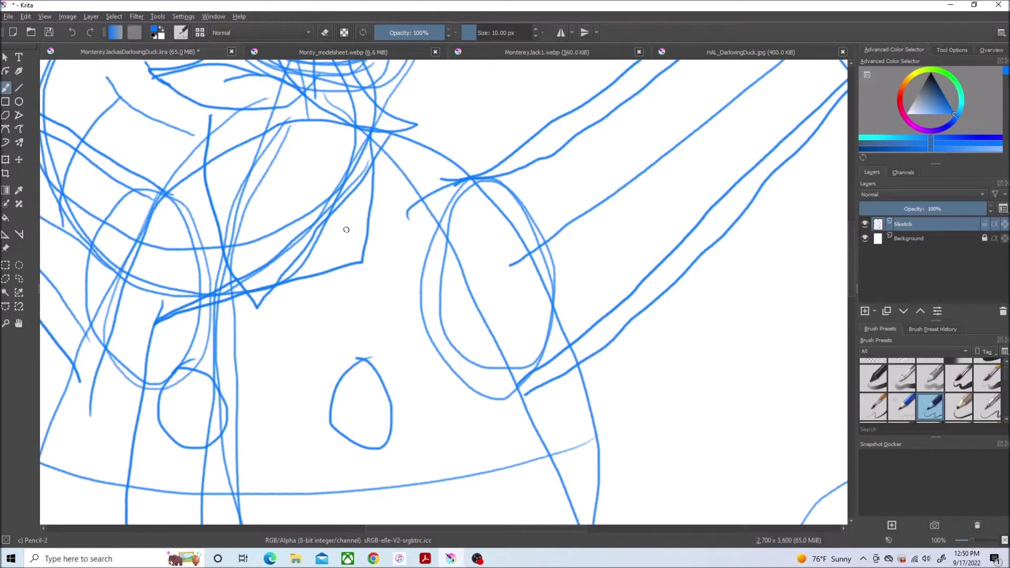
{"action": "scroll", "coordinate": [776, 316], "scroll_direction": "down", "scroll_amount": 3}
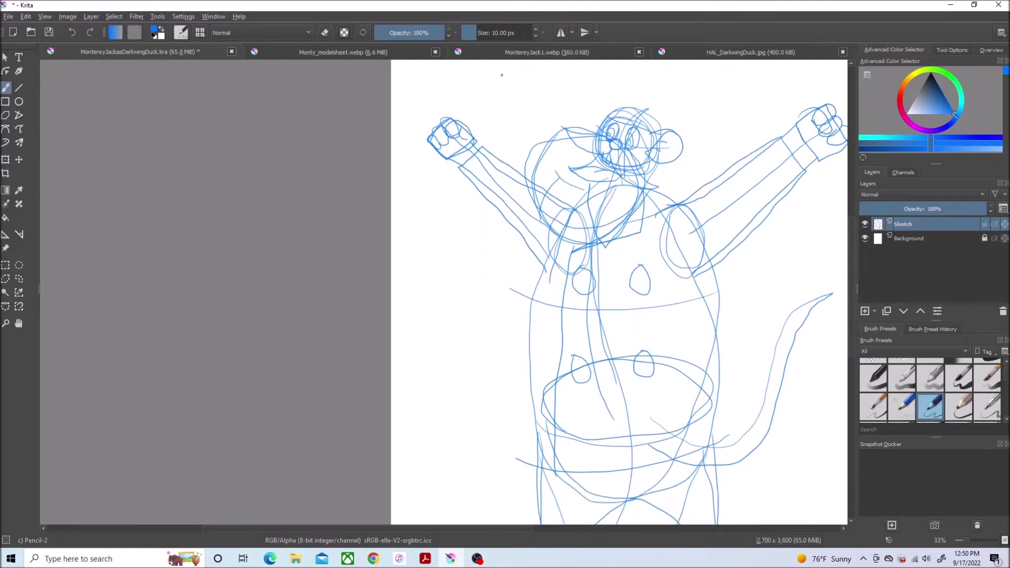
- Check the Darkwing Duck image and sketch the cape hanging from both raised fists, with a curved hem across the lower belly
{"action": "left_click", "coordinate": [723, 52]}
{"action": "left_click", "coordinate": [139, 52]}
{"action": "mouse_move", "coordinate": [594, 112]}
{"action": "left_mouse_down"}
{"action": "mouse_move", "coordinate": [552, 378]}
{"action": "mouse_move", "coordinate": [612, 129]}
{"action": "left_mouse_up"}
{"action": "mouse_move", "coordinate": [223, 130]}
{"action": "left_mouse_down"}
{"action": "mouse_move", "coordinate": [211, 213]}
{"action": "mouse_move", "coordinate": [231, 442]}
{"action": "mouse_move", "coordinate": [176, 202]}
{"action": "mouse_move", "coordinate": [194, 138]}
{"action": "left_mouse_up"}
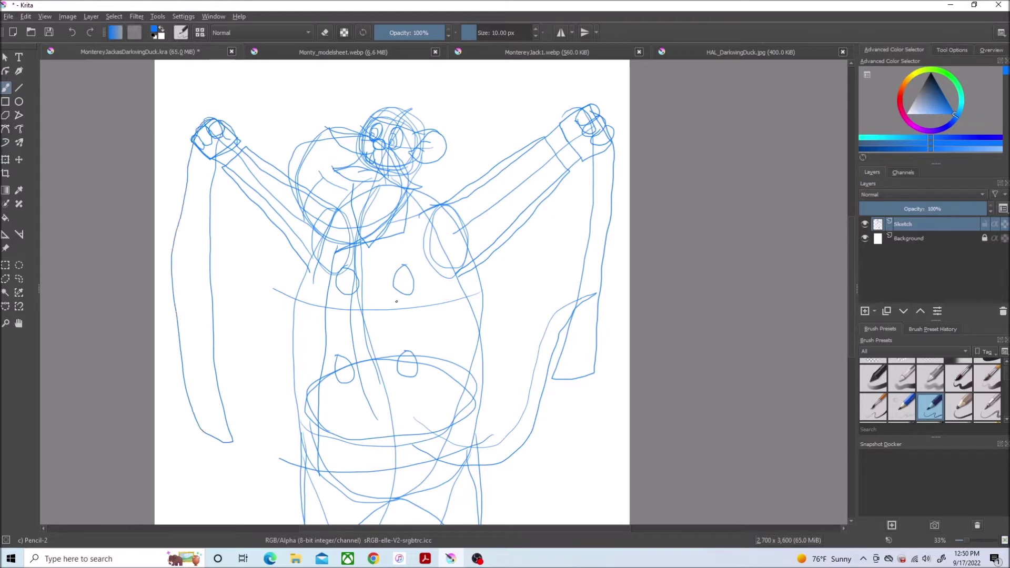
{"action": "mouse_move", "coordinate": [591, 338]}
{"action": "left_mouse_down"}
{"action": "mouse_move", "coordinate": [393, 421]}
{"action": "mouse_move", "coordinate": [187, 400]}
{"action": "left_mouse_up"}
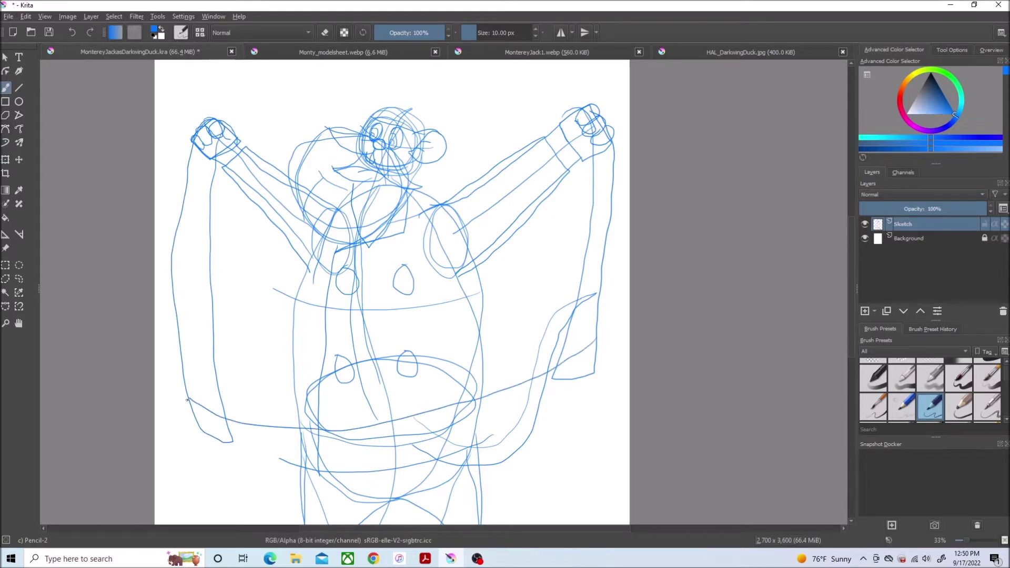
- Refer to the Darkwing Duck image and sketch the hat brim's front edge from the forehead out to the pointed left tip
{"action": "scroll", "coordinate": [547, 307], "scroll_direction": "up", "scroll_amount": 1}
{"action": "scroll", "coordinate": [547, 306], "scroll_direction": "down", "scroll_amount": 1}
{"action": "scroll", "coordinate": [450, 157], "scroll_direction": "up", "scroll_amount": 2}
{"action": "scroll", "coordinate": [740, 95], "scroll_direction": "down", "scroll_amount": 1}
{"action": "left_click", "coordinate": [737, 53]}
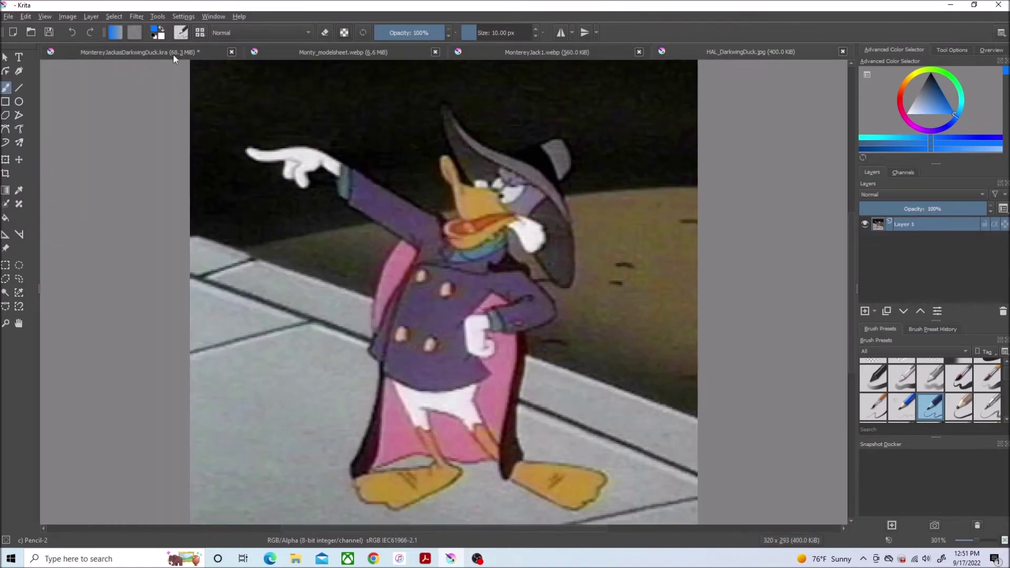
{"action": "left_click", "coordinate": [157, 51]}
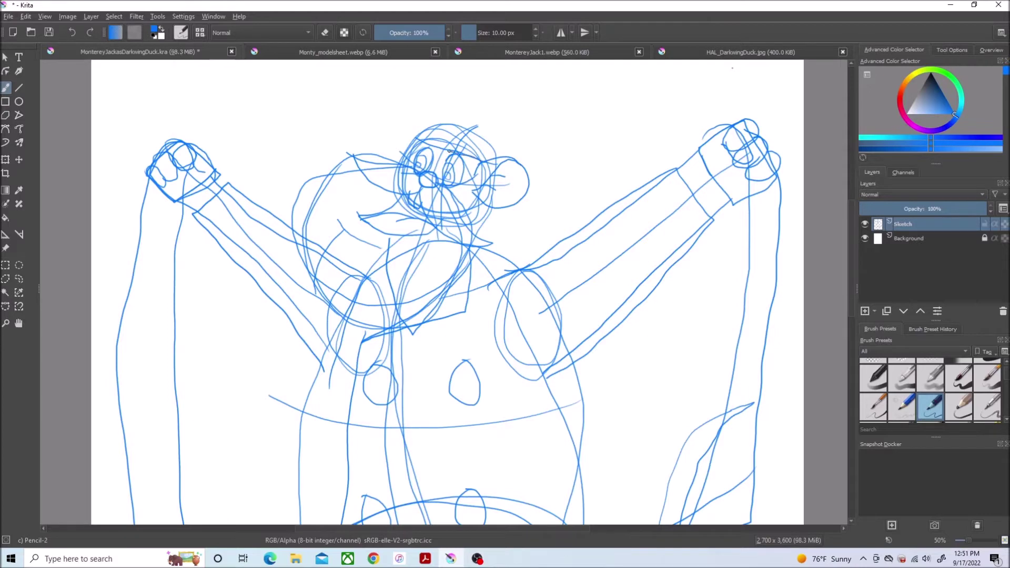
{"action": "left_click_drag", "start_coordinate": [419, 142], "coordinate": [230, 94]}
- Recheck the Darkwing Duck image, complete the wide brim around the head, and sketch the small angular crown above it
{"action": "left_click", "coordinate": [708, 55]}
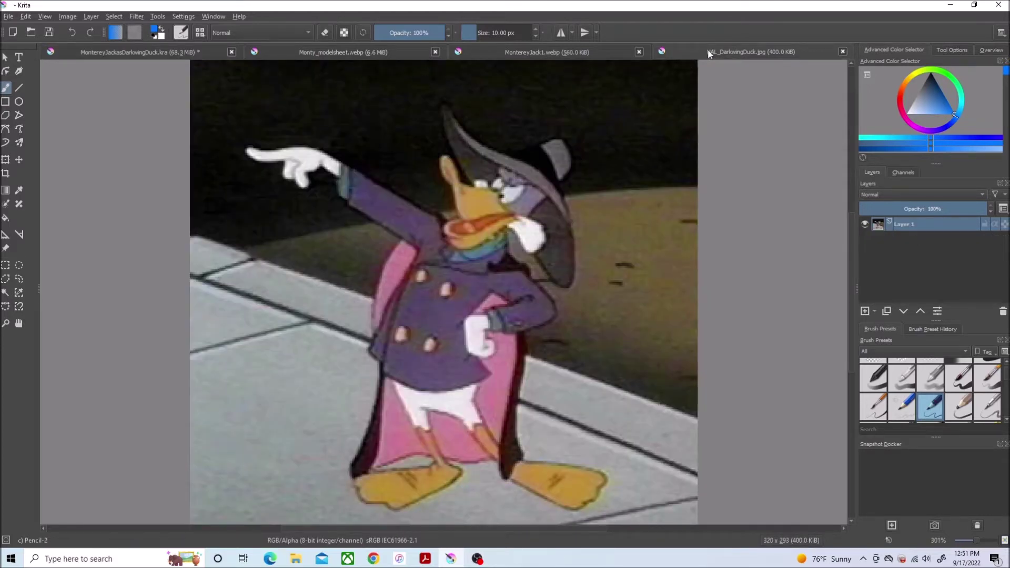
{"action": "left_click", "coordinate": [156, 54]}
{"action": "mouse_move", "coordinate": [228, 94]}
{"action": "left_mouse_down"}
{"action": "mouse_move", "coordinate": [553, 239]}
{"action": "mouse_move", "coordinate": [668, 207]}
{"action": "mouse_move", "coordinate": [564, 158]}
{"action": "left_mouse_up"}
{"action": "key", "text": "ctrl+Tab"}
{"action": "key", "text": "ctrl+Tab"}
{"action": "left_click_drag", "start_coordinate": [562, 146], "coordinate": [230, 94]}
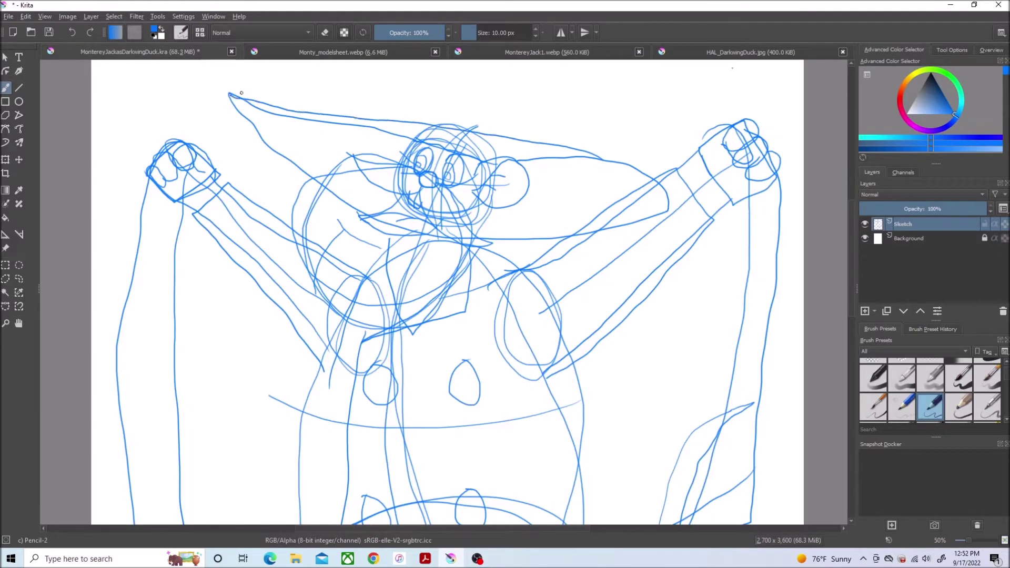
{"action": "mouse_move", "coordinate": [456, 116]}
{"action": "left_mouse_down"}
{"action": "mouse_move", "coordinate": [506, 142]}
{"action": "mouse_move", "coordinate": [460, 112]}
{"action": "left_mouse_up"}
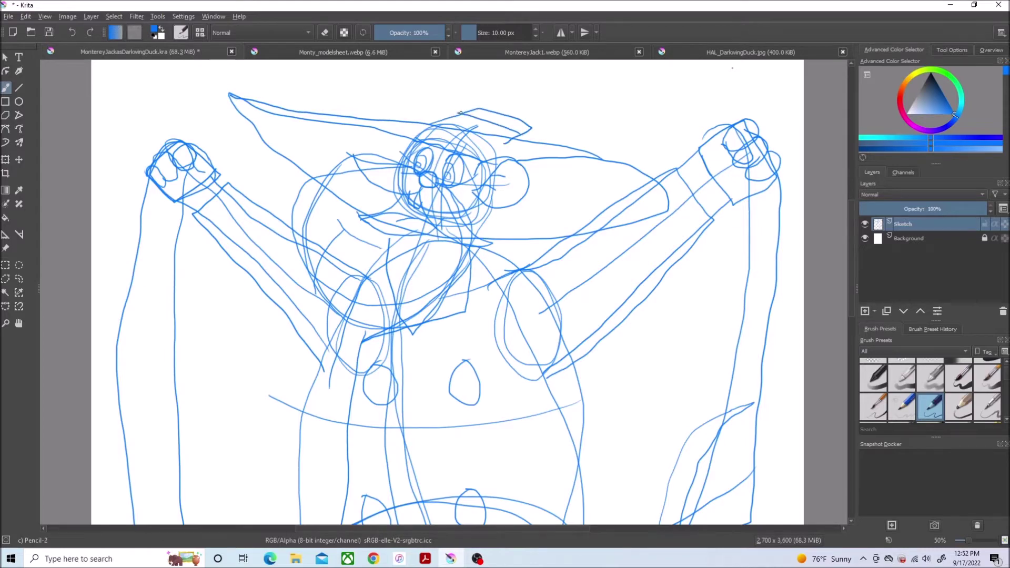
- Check the Monty model sheet and add toe lines to both feet at the base of the figure
{"action": "scroll", "coordinate": [450, 218], "scroll_direction": "down", "scroll_amount": 2}
{"action": "scroll", "coordinate": [399, 473], "scroll_direction": "up", "scroll_amount": 2}
{"action": "left_click", "coordinate": [367, 53]}
{"action": "scroll", "coordinate": [535, 446], "scroll_direction": "up", "scroll_amount": 2}
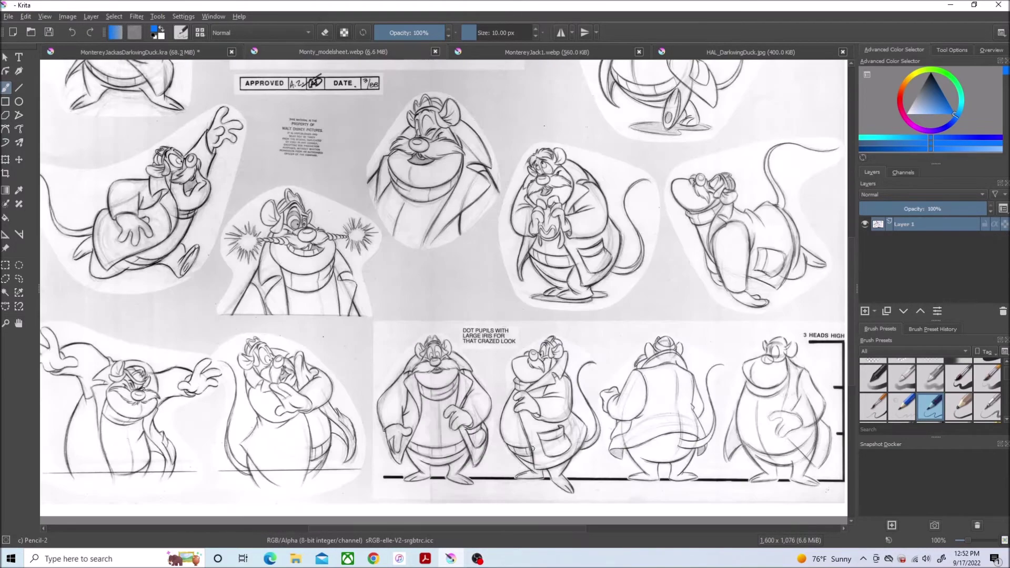
{"action": "key", "text": "ctrl+shift+Tab"}
{"action": "left_click_drag", "start_coordinate": [364, 259], "coordinate": [333, 280]}
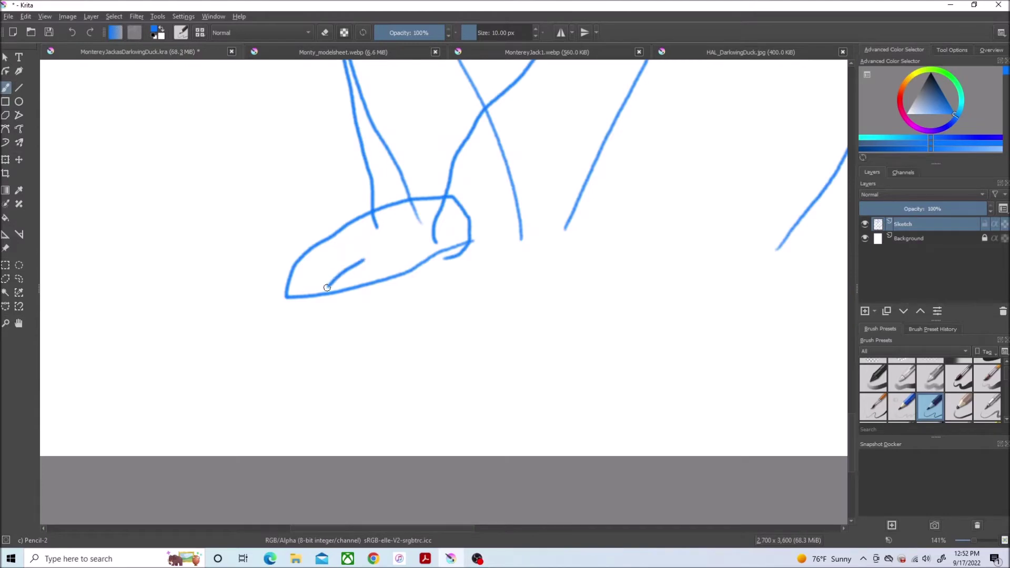
{"action": "scroll", "coordinate": [591, 341], "scroll_direction": "right", "scroll_amount": 5}
{"action": "mouse_move", "coordinate": [616, 190]}
{"action": "left_mouse_down"}
{"action": "mouse_move", "coordinate": [684, 183]}
{"action": "mouse_move", "coordinate": [641, 172]}
{"action": "left_mouse_up"}
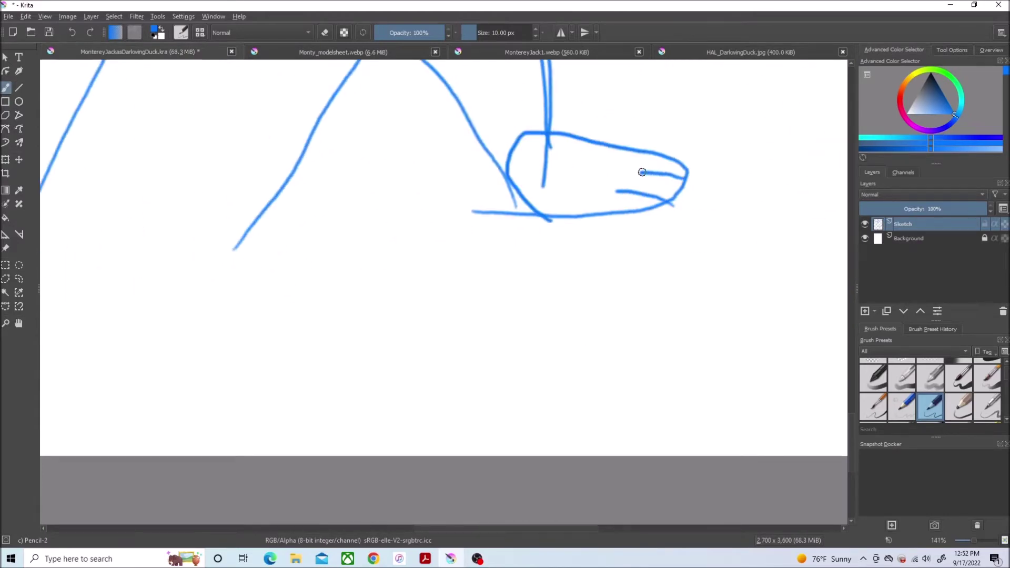
- Save the finished sketch
{"action": "scroll", "coordinate": [569, 193], "scroll_direction": "down", "scroll_amount": 4}
{"action": "left_click_drag", "start_coordinate": [852, 355], "coordinate": [852, 237]}
{"action": "left_click", "coordinate": [9, 17]}
{"action": "left_click", "coordinate": [23, 65]}
- Add a new paint layer above the Sketch layer and name it LineArt
{"action": "left_click", "coordinate": [10, 18]}
{"action": "mouse_move", "coordinate": [91, 17]}
{"action": "mouse_move", "coordinate": [97, 65]}
{"action": "left_click", "coordinate": [275, 66]}
{"action": "double_click", "coordinate": [936, 225]}
{"action": "type", "text": "LineArt"}
{"action": "key", "text": "Return"}
- Choose the Ink-2 Fineliner brush, check the Monterey Jack still, and reset the painting colour to black
{"action": "scroll", "coordinate": [968, 394], "scroll_direction": "down", "scroll_amount": 3}
{"action": "left_click", "coordinate": [960, 372]}
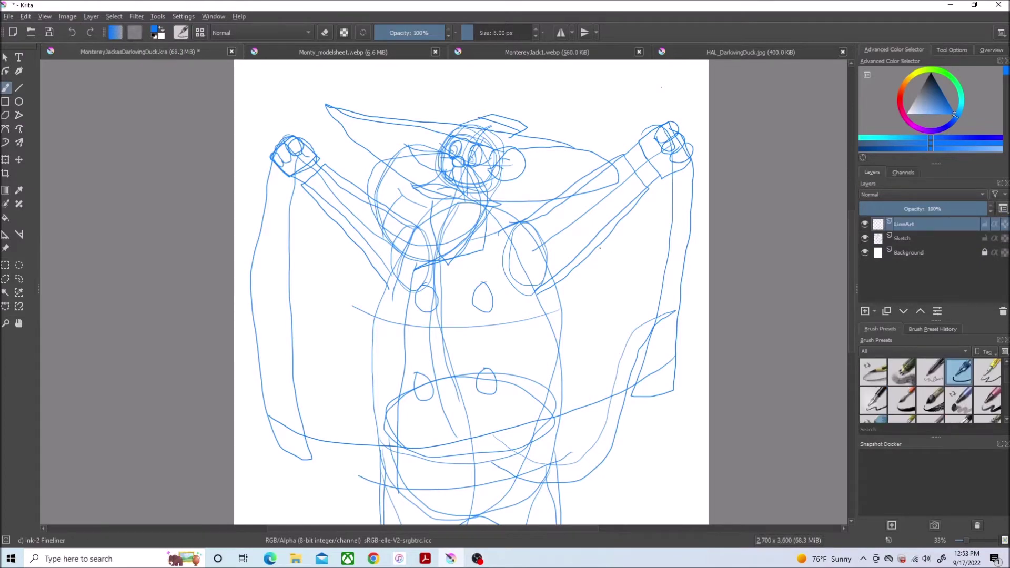
{"action": "scroll", "coordinate": [524, 199], "scroll_direction": "up", "scroll_amount": 2}
{"action": "scroll", "coordinate": [385, 106], "scroll_direction": "up", "scroll_amount": 5}
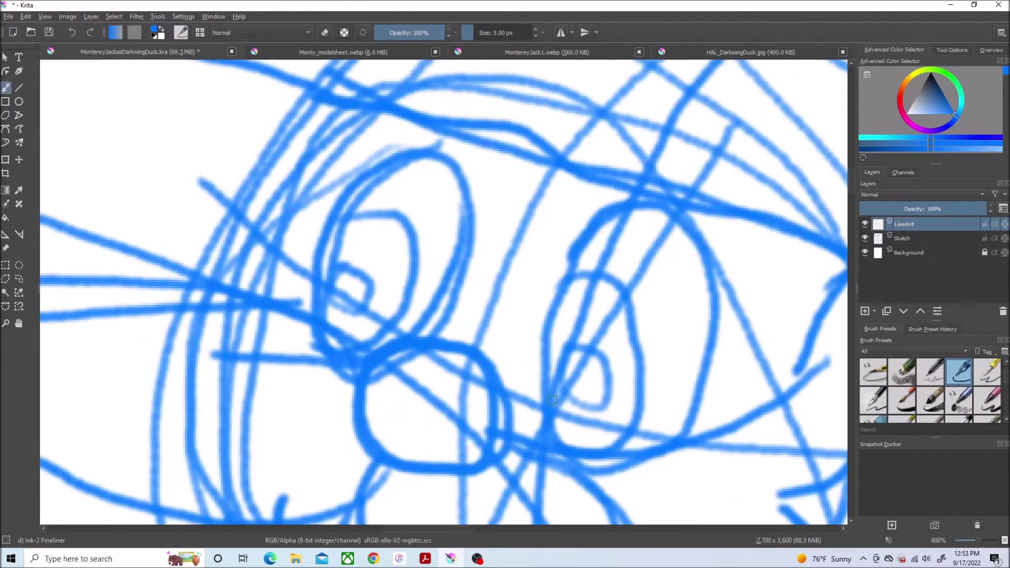
{"action": "left_click", "coordinate": [505, 52]}
{"action": "left_click", "coordinate": [137, 52]}
{"action": "scroll", "coordinate": [648, 249], "scroll_direction": "down", "scroll_amount": 3}
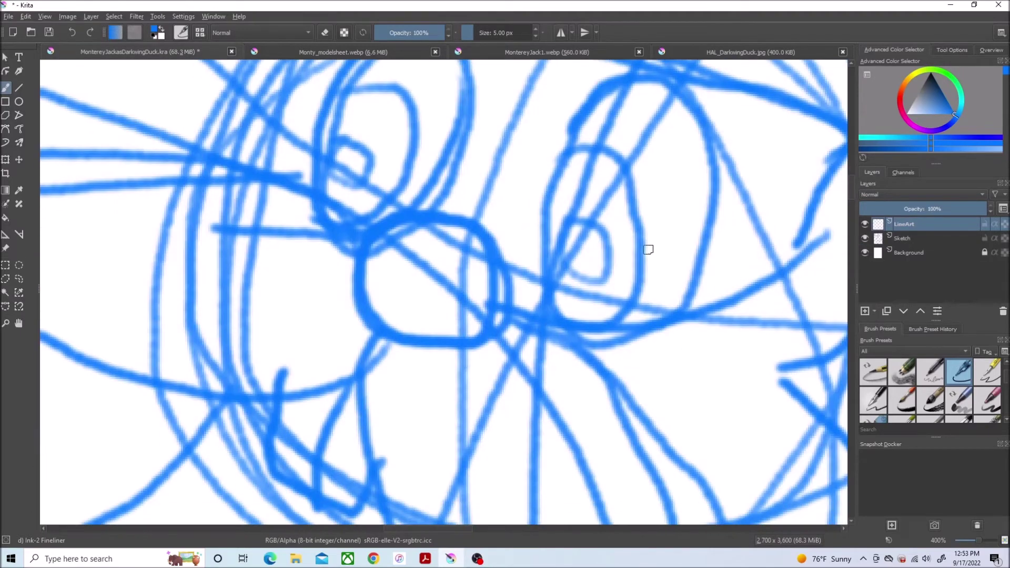
{"action": "key", "text": "d"}
- Ink the round nose and the jagged upper edge of the moustache's left half, referring to the Monterey Jack still
{"action": "scroll", "coordinate": [500, 295], "scroll_direction": "down", "scroll_amount": 1}
{"action": "mouse_move", "coordinate": [445, 210]}
{"action": "left_mouse_down"}
{"action": "mouse_move", "coordinate": [471, 336]}
{"action": "mouse_move", "coordinate": [443, 210]}
{"action": "left_mouse_up"}
{"action": "left_click", "coordinate": [519, 52]}
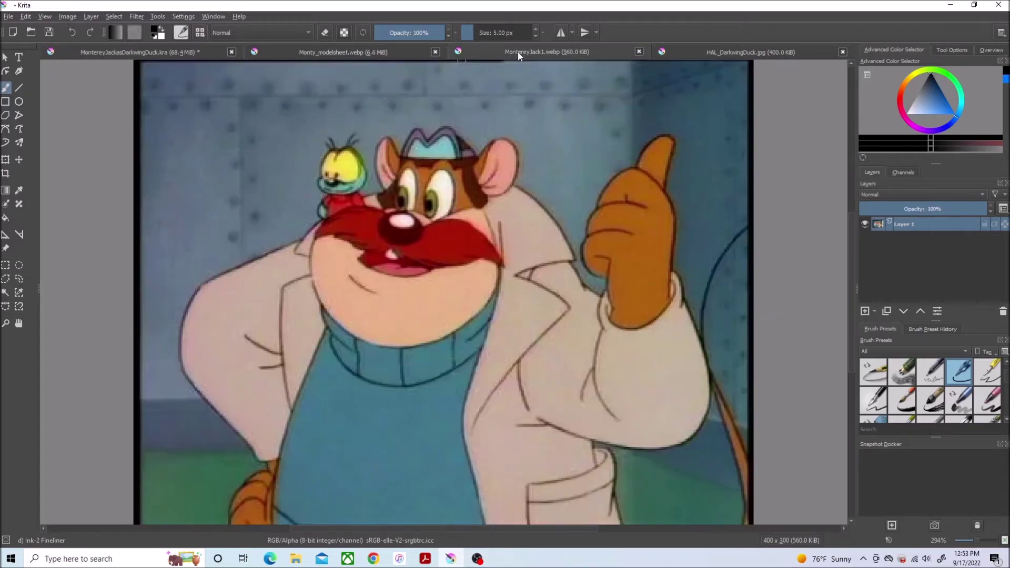
{"action": "left_click", "coordinate": [158, 52]}
{"action": "mouse_move", "coordinate": [590, 212]}
{"action": "left_mouse_down"}
{"action": "mouse_move", "coordinate": [519, 166]}
{"action": "mouse_move", "coordinate": [194, 126]}
{"action": "mouse_move", "coordinate": [62, 78]}
{"action": "left_mouse_up"}
- Ink the moustache's right half with jagged edges from the nose down to a pointed tip
{"action": "left_click_drag", "start_coordinate": [441, 529], "coordinate": [479, 529]}
{"action": "left_click_drag", "start_coordinate": [853, 187], "coordinate": [854, 189]}
{"action": "scroll", "coordinate": [589, 214], "scroll_direction": "down", "scroll_amount": 1}
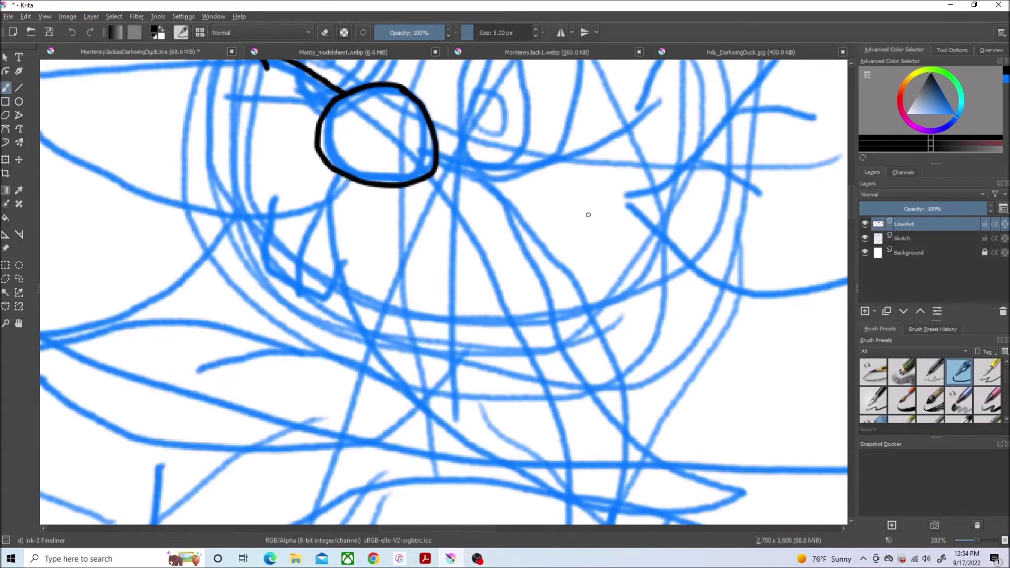
{"action": "mouse_move", "coordinate": [441, 159]}
{"action": "left_mouse_down"}
{"action": "mouse_move", "coordinate": [529, 208]}
{"action": "mouse_move", "coordinate": [643, 413]}
{"action": "mouse_move", "coordinate": [729, 499]}
{"action": "mouse_move", "coordinate": [668, 510]}
{"action": "left_mouse_up"}
{"action": "mouse_move", "coordinate": [332, 172]}
{"action": "left_mouse_down"}
{"action": "mouse_move", "coordinate": [341, 286]}
{"action": "mouse_move", "coordinate": [363, 363]}
{"action": "mouse_move", "coordinate": [529, 483]}
{"action": "mouse_move", "coordinate": [671, 516]}
{"action": "left_mouse_up"}
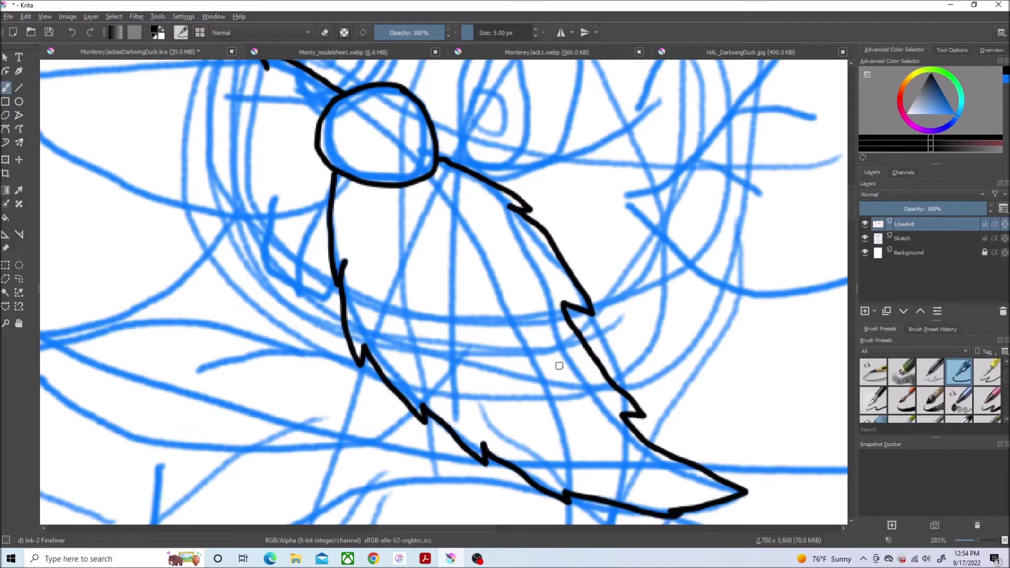
- Ink the lower edge of the moustache's left half from the nose out to its tip
{"action": "left_click_drag", "start_coordinate": [445, 529], "coordinate": [409, 529]}
{"action": "left_click_drag", "start_coordinate": [851, 208], "coordinate": [851, 203]}
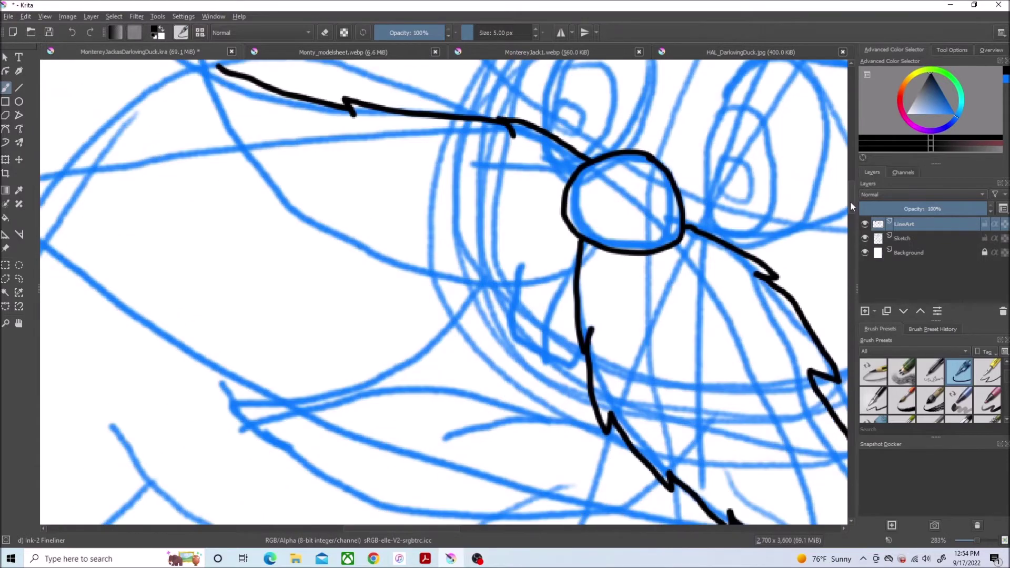
{"action": "mouse_move", "coordinate": [584, 266]}
{"action": "left_mouse_down"}
{"action": "mouse_move", "coordinate": [485, 288]}
{"action": "mouse_move", "coordinate": [375, 250]}
{"action": "mouse_move", "coordinate": [287, 191]}
{"action": "mouse_move", "coordinate": [234, 129]}
{"action": "mouse_move", "coordinate": [219, 72]}
{"action": "left_mouse_up"}
- Ink the hat brim's long front edge across the forehead from tip to tip and save the drawing
{"action": "left_click_drag", "start_coordinate": [409, 529], "coordinate": [476, 527]}
{"action": "scroll", "coordinate": [605, 201], "scroll_direction": "down", "scroll_amount": 4}
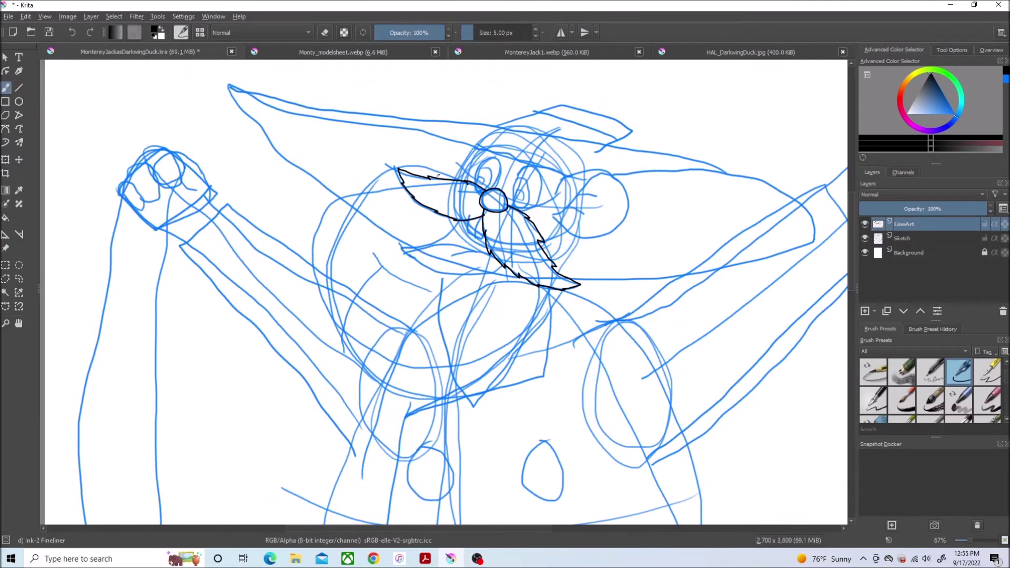
{"action": "mouse_move", "coordinate": [728, 175]}
{"action": "left_mouse_down"}
{"action": "mouse_move", "coordinate": [611, 172]}
{"action": "mouse_move", "coordinate": [327, 118]}
{"action": "mouse_move", "coordinate": [226, 79]}
{"action": "left_mouse_up"}
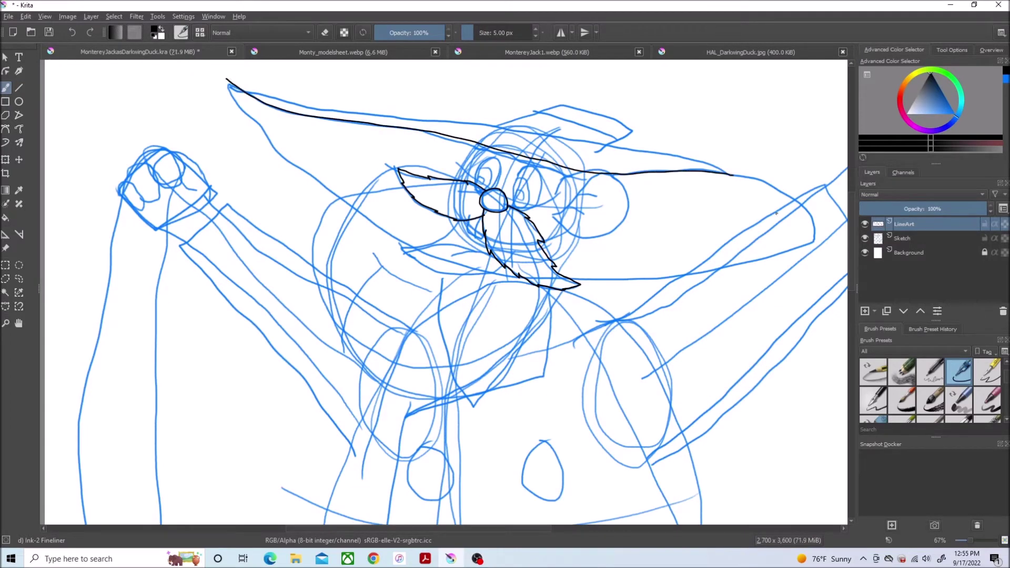
{"action": "left_click", "coordinate": [9, 17]}
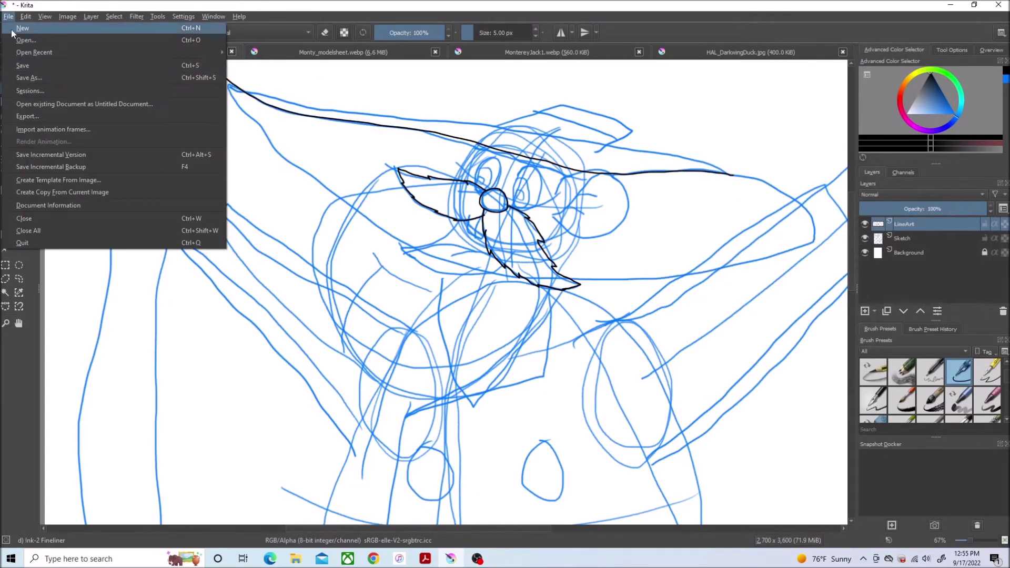
{"action": "left_click", "coordinate": [28, 65]}
- Ink the sideburn curve and the rounded ear with two short fold lines inside it
{"action": "scroll", "coordinate": [546, 192], "scroll_direction": "up", "scroll_amount": 5}
{"action": "scroll", "coordinate": [468, 253], "scroll_direction": "down", "scroll_amount": 1}
{"action": "mouse_move", "coordinate": [698, 125]}
{"action": "left_mouse_down"}
{"action": "mouse_move", "coordinate": [535, 243]}
{"action": "mouse_move", "coordinate": [519, 272]}
{"action": "left_mouse_up"}
{"action": "mouse_move", "coordinate": [521, 330]}
{"action": "left_mouse_down"}
{"action": "mouse_move", "coordinate": [729, 406]}
{"action": "mouse_move", "coordinate": [847, 372]}
{"action": "left_mouse_up"}
{"action": "mouse_move", "coordinate": [847, 200]}
{"action": "left_mouse_down"}
{"action": "mouse_move", "coordinate": [778, 131]}
{"action": "mouse_move", "coordinate": [710, 167]}
{"action": "mouse_move", "coordinate": [523, 332]}
{"action": "left_mouse_up"}
{"action": "left_click_drag", "start_coordinate": [605, 273], "coordinate": [679, 312]}
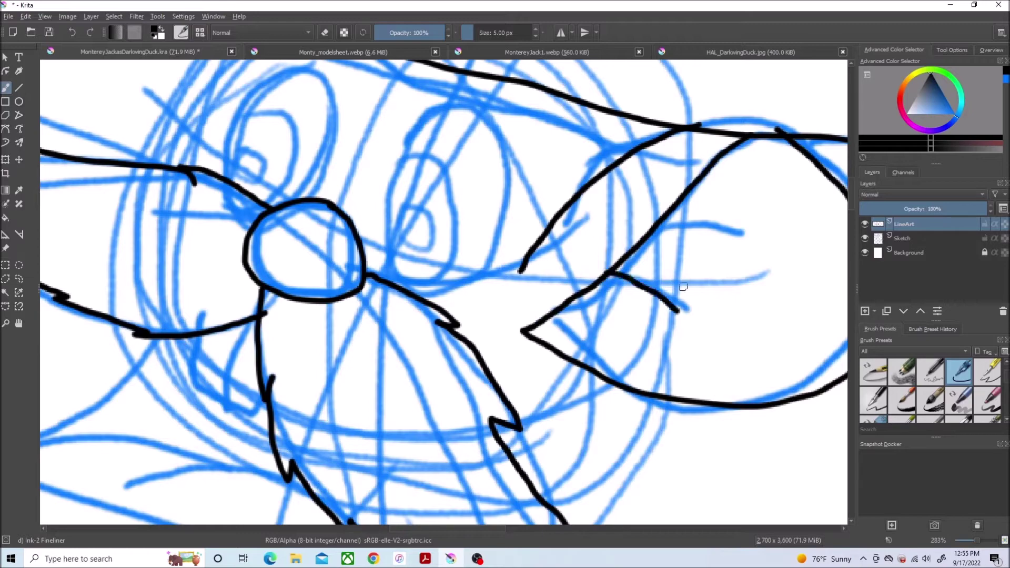
{"action": "left_click_drag", "start_coordinate": [670, 214], "coordinate": [740, 204]}
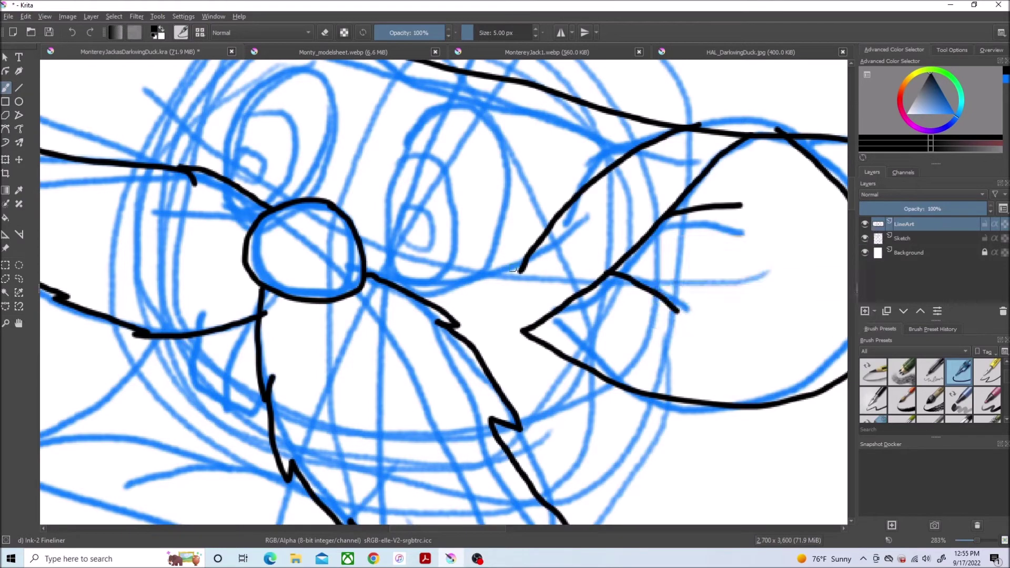
- Ink both oval eyes with irises and pupils, plus the cheek line and the left edge of the face around them
{"action": "left_click_drag", "start_coordinate": [520, 270], "coordinate": [408, 289]}
{"action": "scroll", "coordinate": [368, 316], "scroll_direction": "up", "scroll_amount": 3}
{"action": "mouse_move", "coordinate": [366, 323]}
{"action": "left_mouse_down"}
{"action": "mouse_move", "coordinate": [399, 222]}
{"action": "mouse_move", "coordinate": [499, 207]}
{"action": "mouse_move", "coordinate": [499, 341]}
{"action": "left_mouse_up"}
{"action": "mouse_move", "coordinate": [390, 235]}
{"action": "left_mouse_down"}
{"action": "mouse_move", "coordinate": [430, 233]}
{"action": "mouse_move", "coordinate": [442, 351]}
{"action": "left_mouse_up"}
{"action": "mouse_move", "coordinate": [394, 287]}
{"action": "left_mouse_down"}
{"action": "mouse_move", "coordinate": [411, 318]}
{"action": "mouse_move", "coordinate": [403, 288]}
{"action": "left_mouse_up"}
{"action": "mouse_move", "coordinate": [319, 268]}
{"action": "left_mouse_down"}
{"action": "mouse_move", "coordinate": [332, 171]}
{"action": "mouse_move", "coordinate": [222, 241]}
{"action": "mouse_move", "coordinate": [294, 221]}
{"action": "mouse_move", "coordinate": [265, 271]}
{"action": "left_mouse_up"}
{"action": "mouse_move", "coordinate": [251, 252]}
{"action": "left_mouse_down"}
{"action": "mouse_move", "coordinate": [243, 222]}
{"action": "mouse_move", "coordinate": [252, 221]}
{"action": "left_mouse_up"}
{"action": "mouse_move", "coordinate": [235, 74]}
{"action": "left_mouse_down"}
{"action": "mouse_move", "coordinate": [174, 142]}
{"action": "mouse_move", "coordinate": [145, 235]}
{"action": "left_mouse_up"}
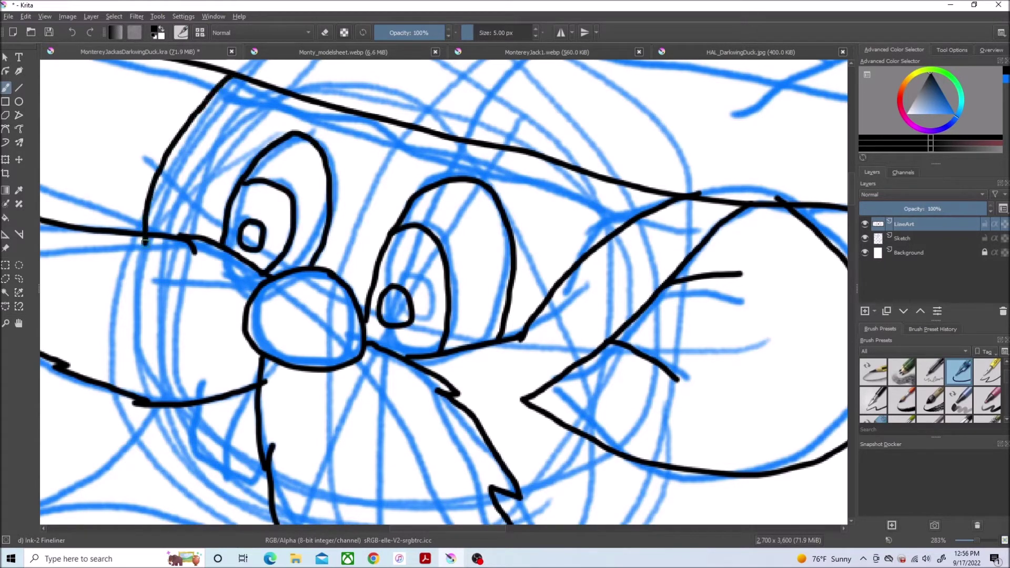
- Ink the two front teeth below the left half of the moustache
{"action": "scroll", "coordinate": [253, 481], "scroll_direction": "up", "scroll_amount": 1}
{"action": "left_click_drag", "start_coordinate": [851, 194], "coordinate": [851, 200]}
{"action": "mouse_move", "coordinate": [268, 346]}
{"action": "left_mouse_down"}
{"action": "mouse_move", "coordinate": [258, 368]}
{"action": "mouse_move", "coordinate": [188, 359]}
{"action": "mouse_move", "coordinate": [153, 311]}
{"action": "mouse_move", "coordinate": [229, 251]}
{"action": "mouse_move", "coordinate": [191, 364]}
{"action": "left_mouse_up"}
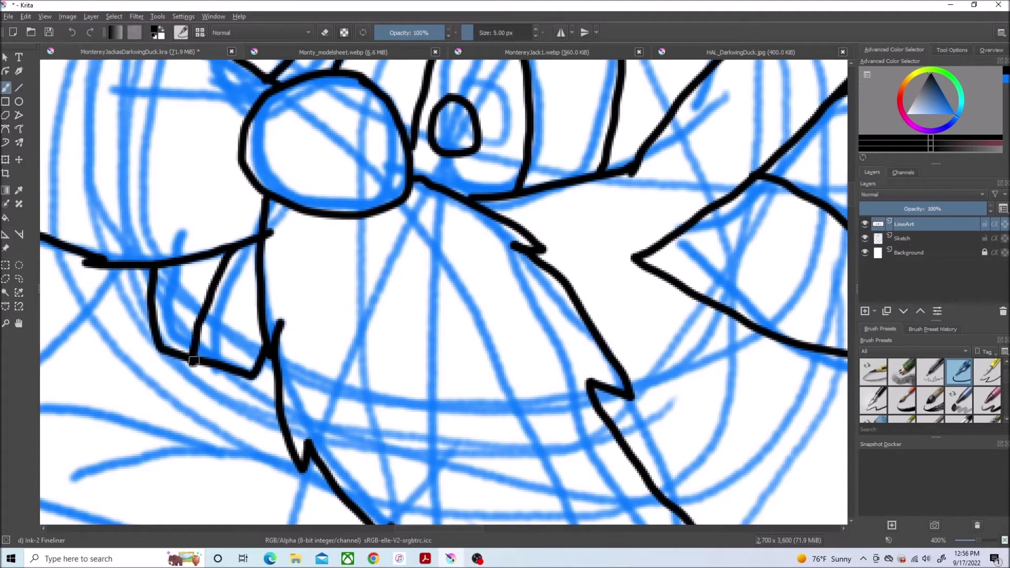
- Ink the rest of the hat brim's outline around to the pointed left tip
{"action": "scroll", "coordinate": [684, 189], "scroll_direction": "down", "scroll_amount": 3}
{"action": "left_click_drag", "start_coordinate": [467, 530], "coordinate": [557, 530]}
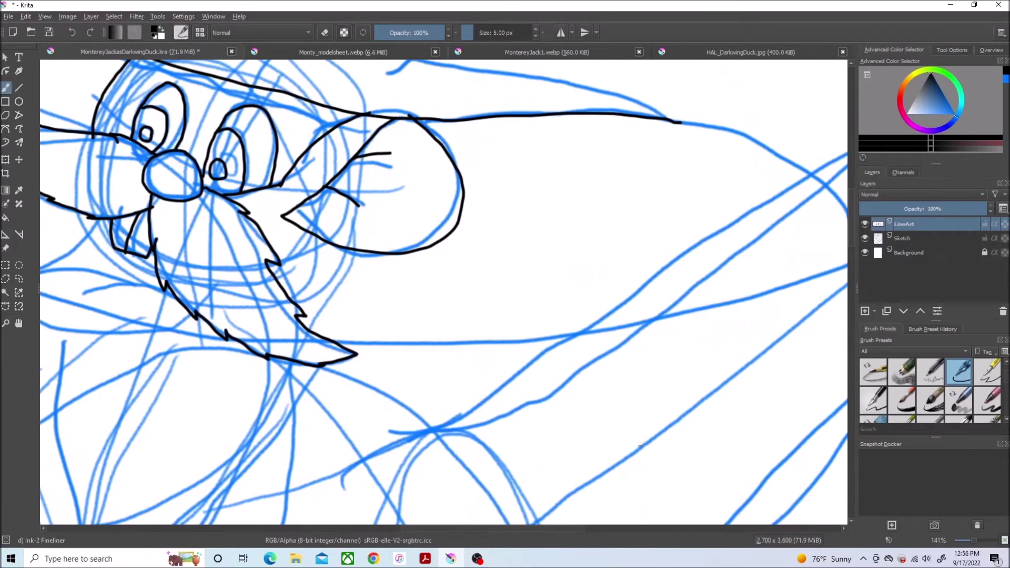
{"action": "left_click_drag", "start_coordinate": [852, 209], "coordinate": [852, 195]}
{"action": "left_click_drag", "start_coordinate": [551, 531], "coordinate": [534, 532]}
{"action": "scroll", "coordinate": [613, 307], "scroll_direction": "down", "scroll_amount": 2}
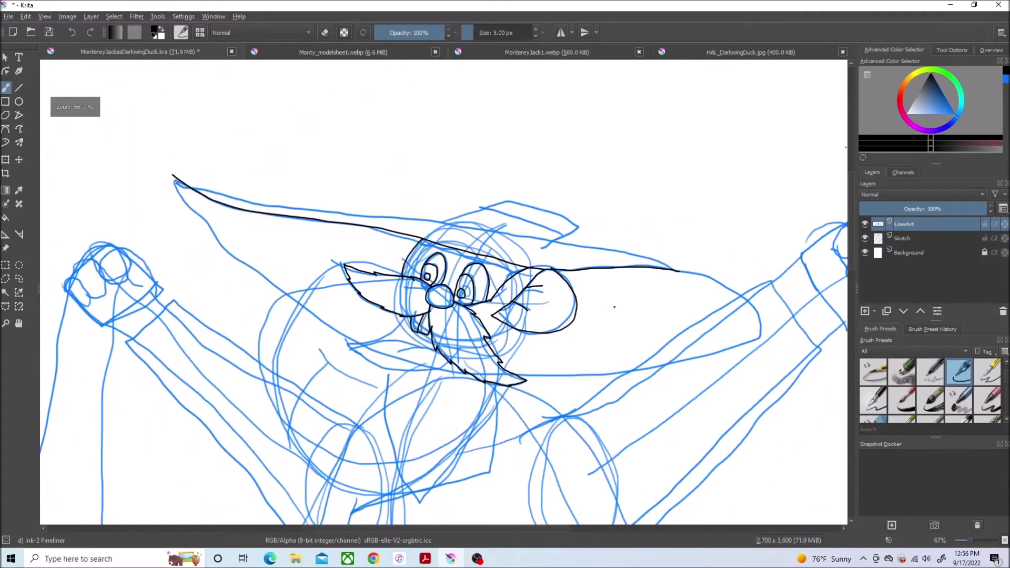
{"action": "mouse_move", "coordinate": [754, 307]}
{"action": "left_mouse_down"}
{"action": "mouse_move", "coordinate": [626, 252]}
{"action": "mouse_move", "coordinate": [264, 200]}
{"action": "mouse_move", "coordinate": [171, 169]}
{"action": "left_mouse_up"}
- Ink the hat's angular crown and the band line across it
{"action": "scroll", "coordinate": [578, 246], "scroll_direction": "up", "scroll_amount": 3}
{"action": "mouse_move", "coordinate": [507, 213]}
{"action": "left_mouse_down"}
{"action": "mouse_move", "coordinate": [561, 166]}
{"action": "mouse_move", "coordinate": [461, 112]}
{"action": "mouse_move", "coordinate": [343, 104]}
{"action": "mouse_move", "coordinate": [195, 167]}
{"action": "left_mouse_up"}
{"action": "left_click_drag", "start_coordinate": [527, 199], "coordinate": [246, 133]}
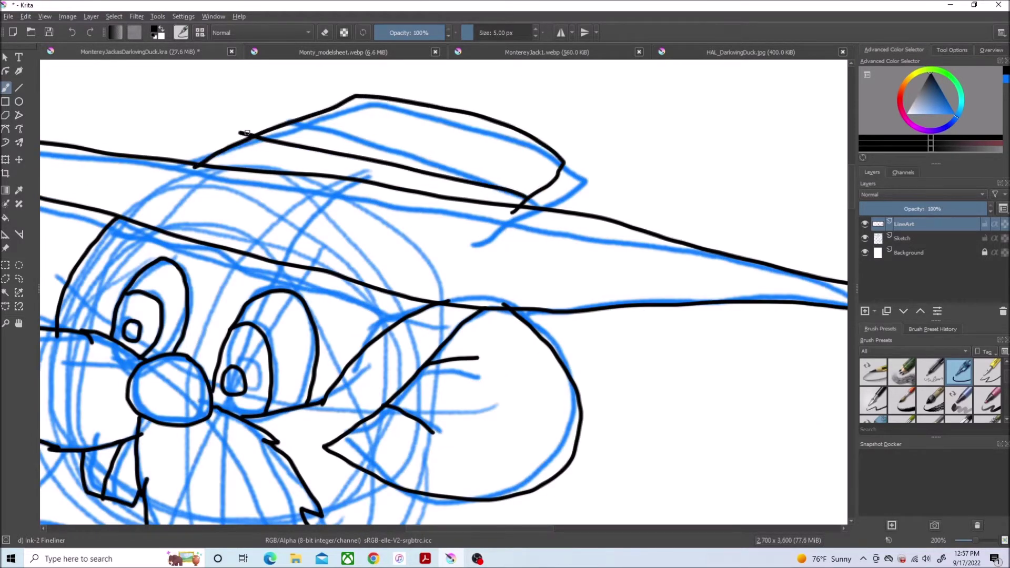
- Ink the open mouth with its tongue line below the moustache and the chin crease beneath it
{"action": "scroll", "coordinate": [508, 173], "scroll_direction": "down", "scroll_amount": 4}
{"action": "scroll", "coordinate": [475, 416], "scroll_direction": "up", "scroll_amount": 3}
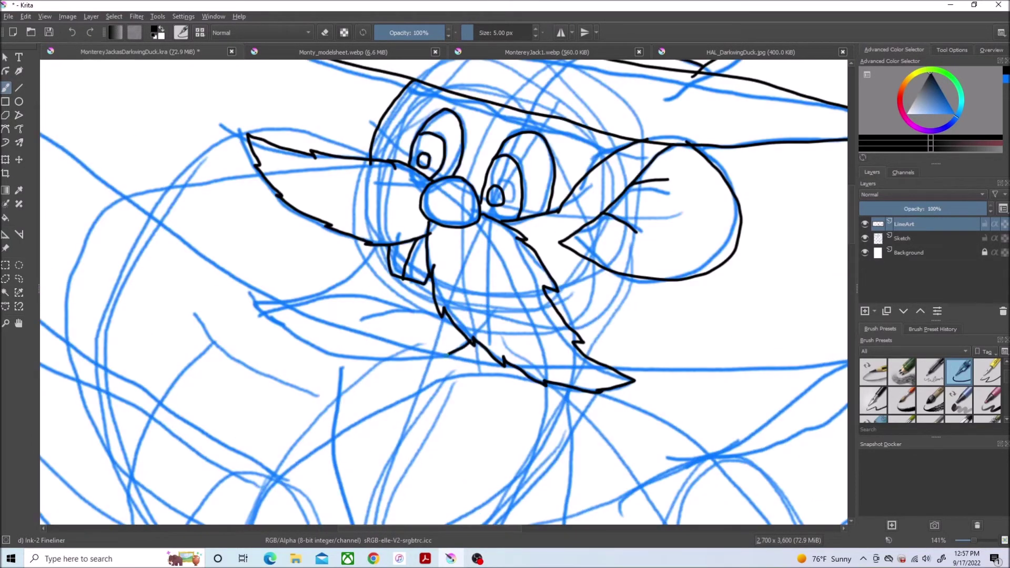
{"action": "mouse_move", "coordinate": [448, 353]}
{"action": "left_mouse_down"}
{"action": "mouse_move", "coordinate": [279, 347]}
{"action": "mouse_move", "coordinate": [219, 293]}
{"action": "left_mouse_up"}
{"action": "left_click_drag", "start_coordinate": [203, 347], "coordinate": [311, 400]}
{"action": "left_click_drag", "start_coordinate": [371, 245], "coordinate": [270, 289]}
{"action": "mouse_move", "coordinate": [448, 319]}
{"action": "left_mouse_down"}
{"action": "mouse_move", "coordinate": [343, 323]}
{"action": "mouse_move", "coordinate": [294, 299]}
{"action": "left_mouse_up"}
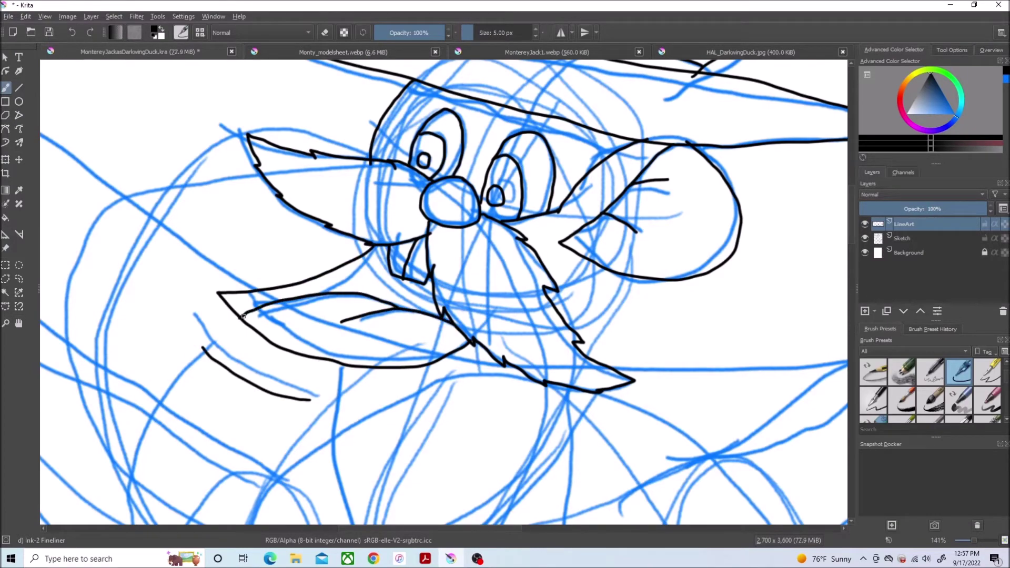
- Ink the large rounded jaw from below the ear around to the left half of the moustache
{"action": "scroll", "coordinate": [615, 365], "scroll_direction": "down", "scroll_amount": 1}
{"action": "scroll", "coordinate": [571, 439], "scroll_direction": "up", "scroll_amount": 1}
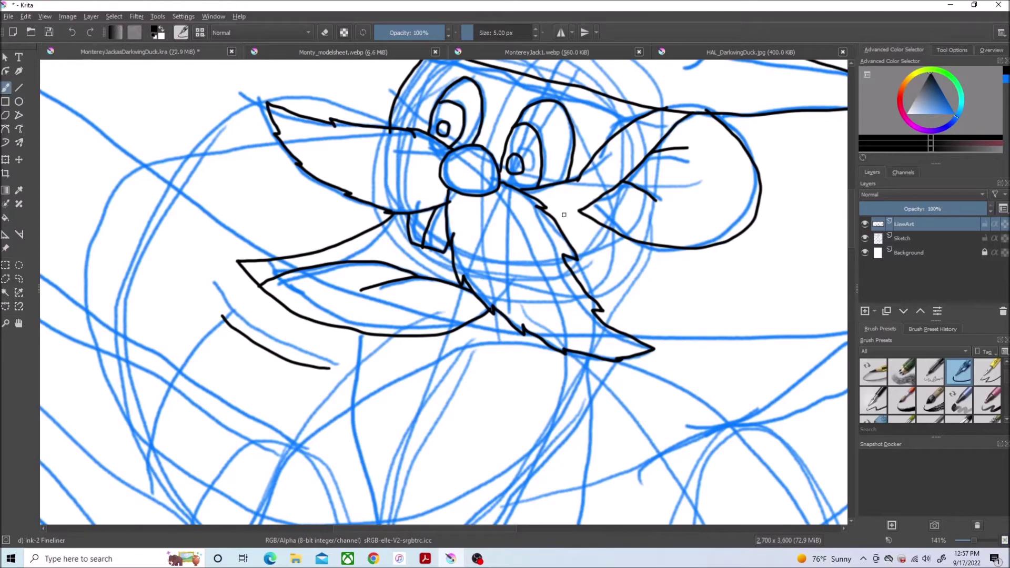
{"action": "mouse_move", "coordinate": [625, 236]}
{"action": "left_mouse_down"}
{"action": "mouse_move", "coordinate": [633, 311]}
{"action": "mouse_move", "coordinate": [592, 381]}
{"action": "mouse_move", "coordinate": [359, 499]}
{"action": "mouse_move", "coordinate": [162, 433]}
{"action": "mouse_move", "coordinate": [237, 160]}
{"action": "left_mouse_up"}
- Compare the Monterey Jack and Darkwing Duck references and ink the turtleneck collar band under the jaw
{"action": "left_click", "coordinate": [572, 55]}
{"action": "left_click", "coordinate": [209, 56]}
{"action": "scroll", "coordinate": [533, 194], "scroll_direction": "down", "scroll_amount": 2}
{"action": "scroll", "coordinate": [481, 290], "scroll_direction": "up", "scroll_amount": 1}
{"action": "left_click", "coordinate": [544, 54]}
{"action": "left_click", "coordinate": [207, 52]}
{"action": "scroll", "coordinate": [589, 368], "scroll_direction": "up", "scroll_amount": 1}
{"action": "left_click", "coordinate": [703, 51]}
{"action": "left_click", "coordinate": [208, 52]}
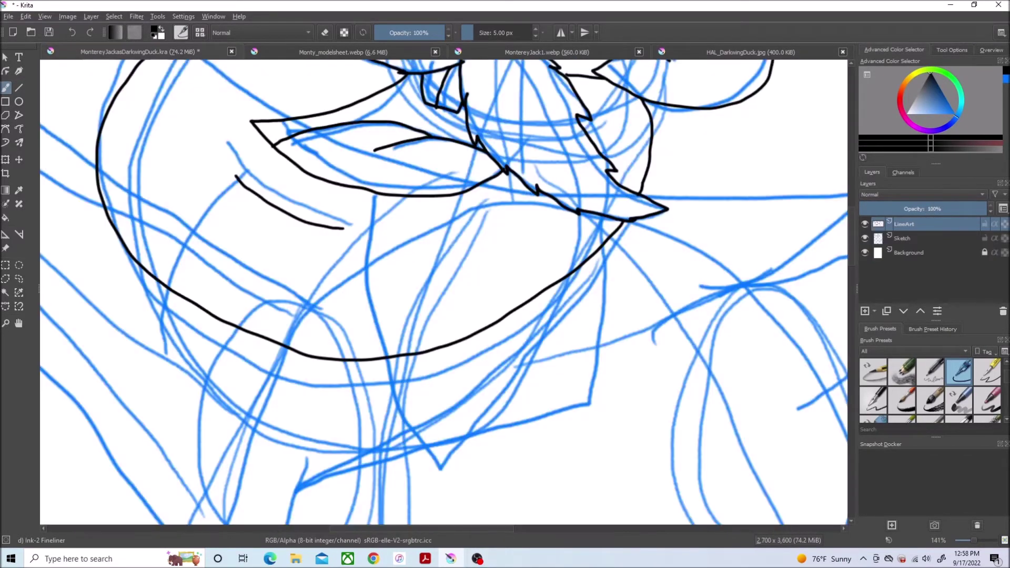
{"action": "left_click_drag", "start_coordinate": [593, 283], "coordinate": [588, 285]}
{"action": "mouse_move", "coordinate": [610, 267]}
{"action": "left_mouse_down"}
{"action": "mouse_move", "coordinate": [478, 377]}
{"action": "mouse_move", "coordinate": [248, 392]}
{"action": "mouse_move", "coordinate": [204, 325]}
{"action": "left_mouse_up"}
- Check the Darkwing Duck image and ink the coat flap's outer edge with a notched corner, from the collar across the chest
{"action": "left_click", "coordinate": [680, 51]}
{"action": "left_click", "coordinate": [202, 52]}
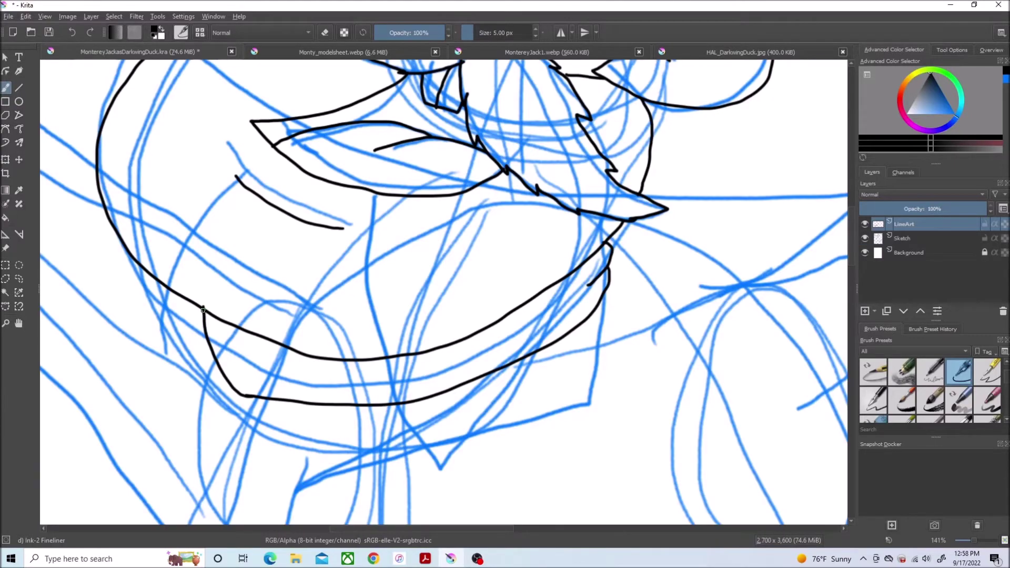
{"action": "mouse_move", "coordinate": [900, 226]}
{"action": "scroll", "coordinate": [602, 263], "scroll_direction": "down", "scroll_amount": 3}
{"action": "scroll", "coordinate": [584, 268], "scroll_direction": "up", "scroll_amount": 4}
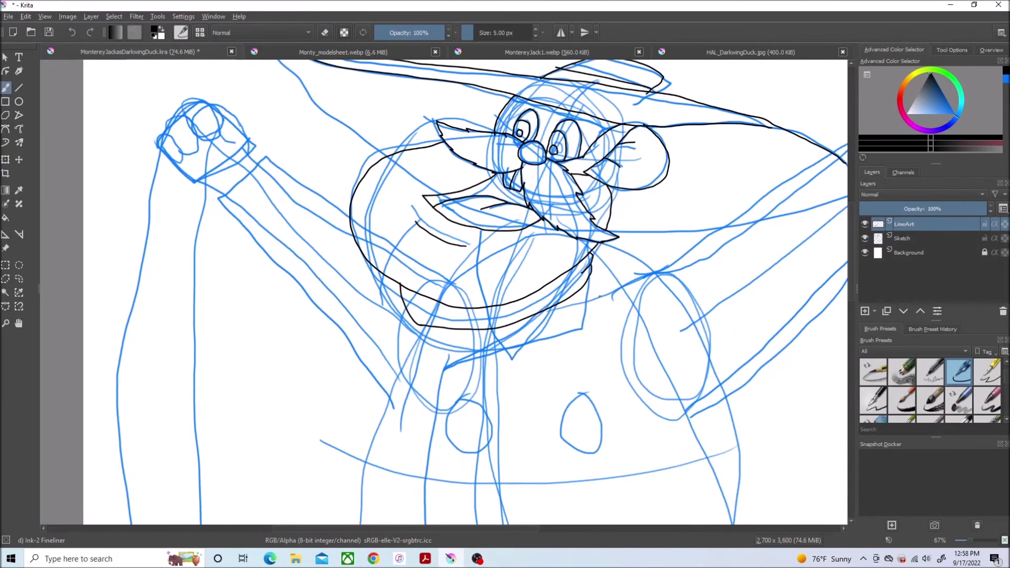
{"action": "left_click", "coordinate": [687, 52]}
{"action": "left_click", "coordinate": [189, 53]}
{"action": "mouse_move", "coordinate": [644, 100]}
{"action": "left_mouse_down"}
{"action": "mouse_move", "coordinate": [607, 241]}
{"action": "mouse_move", "coordinate": [557, 290]}
{"action": "mouse_move", "coordinate": [358, 327]}
{"action": "mouse_move", "coordinate": [215, 377]}
{"action": "left_mouse_up"}
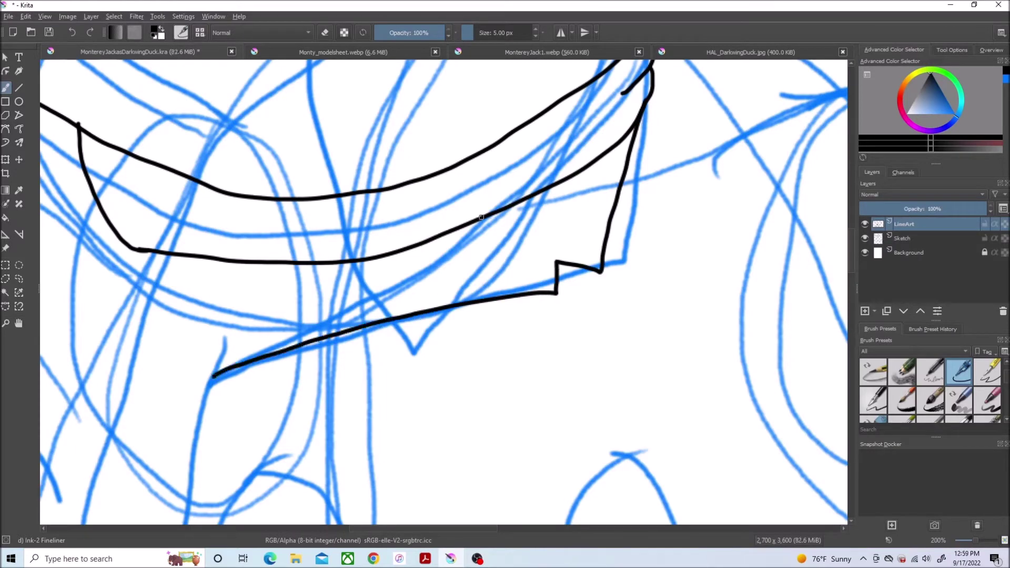
- Ink the coat flap's diagonal upper edge from the collar to its pointed left end and recheck the Darkwing Duck image
{"action": "left_click_drag", "start_coordinate": [482, 217], "coordinate": [226, 370]}
{"action": "left_click", "coordinate": [777, 54]}
{"action": "left_click", "coordinate": [169, 54]}
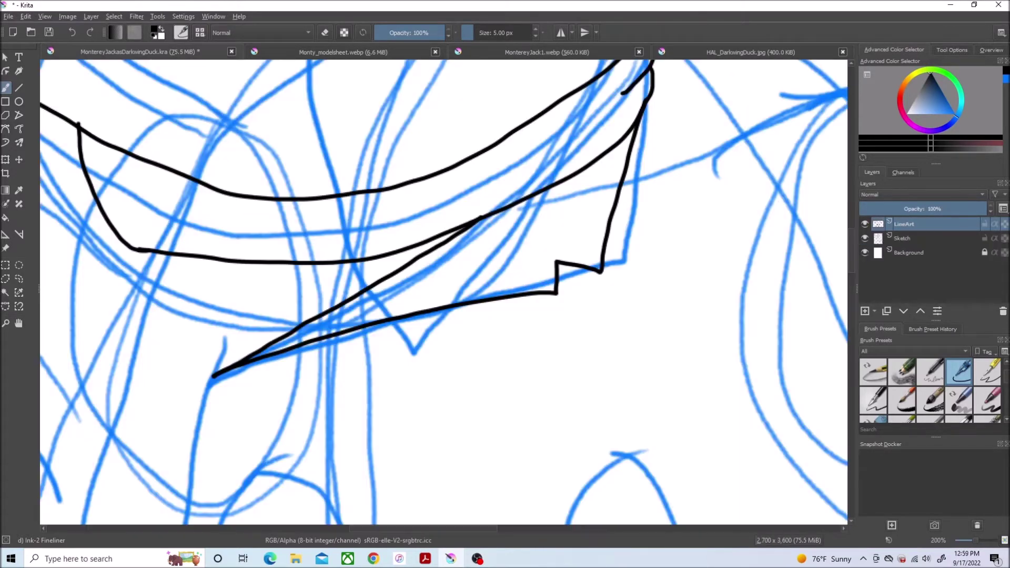
- Ink the small triangular collar point under the left part of the turtleneck and check the Darkwing Duck image
{"action": "left_click_drag", "start_coordinate": [274, 302], "coordinate": [218, 260]}
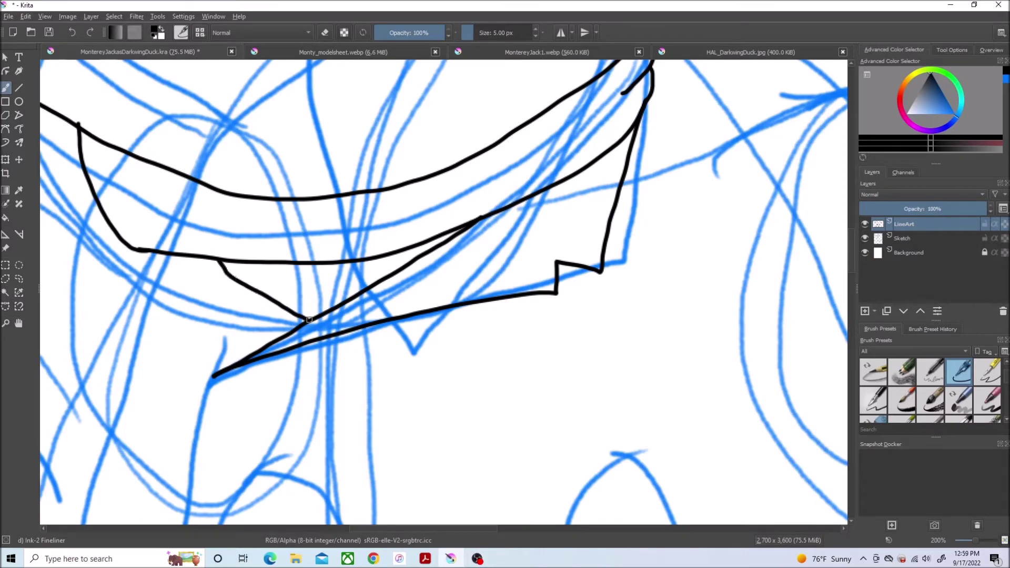
{"action": "left_click_drag", "start_coordinate": [308, 319], "coordinate": [150, 291]}
{"action": "scroll", "coordinate": [121, 124], "scroll_direction": "down", "scroll_amount": 4}
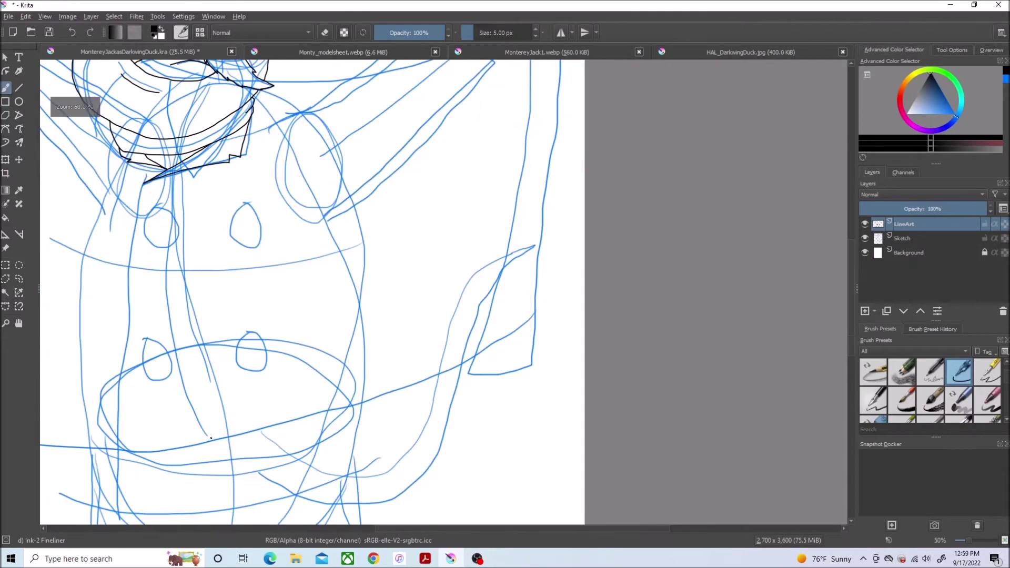
{"action": "left_click", "coordinate": [718, 54]}
{"action": "left_click", "coordinate": [169, 54]}
{"action": "scroll", "coordinate": [232, 290], "scroll_direction": "up", "scroll_amount": 1}
{"action": "scroll", "coordinate": [244, 302], "scroll_direction": "down", "scroll_amount": 1}
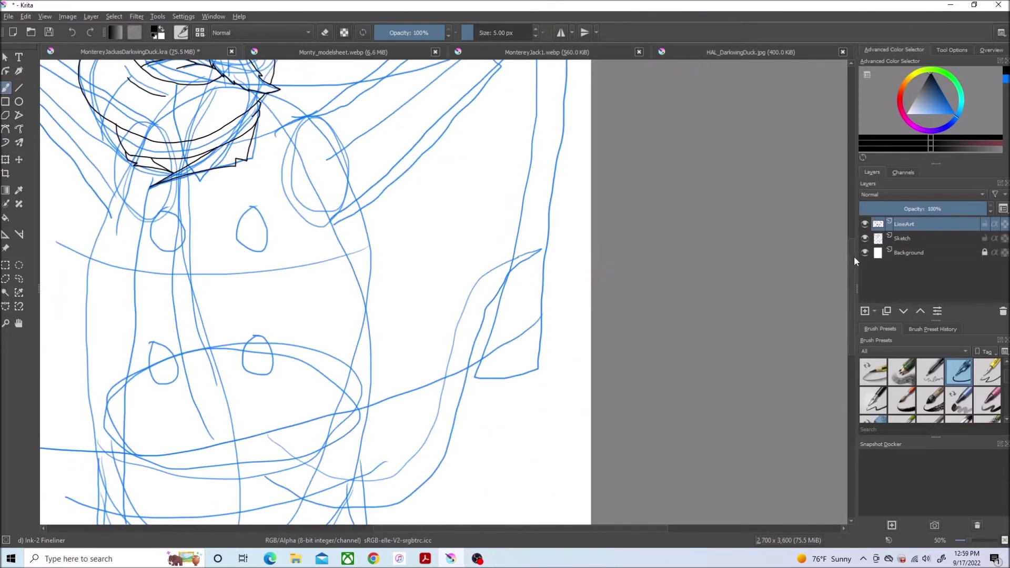
- Ink the raised right sleeve from the rounded shoulder to the wrist with its cuff band, checking the Darkwing Duck image
{"action": "key", "text": "plus"}
{"action": "key", "text": "plus"}
{"action": "key", "text": "plus"}
{"action": "mouse_move", "coordinate": [536, 231]}
{"action": "left_mouse_down"}
{"action": "mouse_move", "coordinate": [453, 105]}
{"action": "mouse_move", "coordinate": [548, 170]}
{"action": "mouse_move", "coordinate": [572, 256]}
{"action": "left_mouse_up"}
{"action": "left_click", "coordinate": [684, 55]}
{"action": "left_click", "coordinate": [211, 55]}
{"action": "left_click_drag", "start_coordinate": [511, 528], "coordinate": [483, 528]}
{"action": "left_click_drag", "start_coordinate": [851, 217], "coordinate": [853, 227]}
{"action": "scroll", "coordinate": [790, 296], "scroll_direction": "down", "scroll_amount": 1}
{"action": "mouse_move", "coordinate": [639, 97]}
{"action": "left_mouse_down"}
{"action": "mouse_move", "coordinate": [331, 297]}
{"action": "mouse_move", "coordinate": [302, 454]}
{"action": "mouse_move", "coordinate": [446, 475]}
{"action": "mouse_move", "coordinate": [724, 206]}
{"action": "left_mouse_up"}
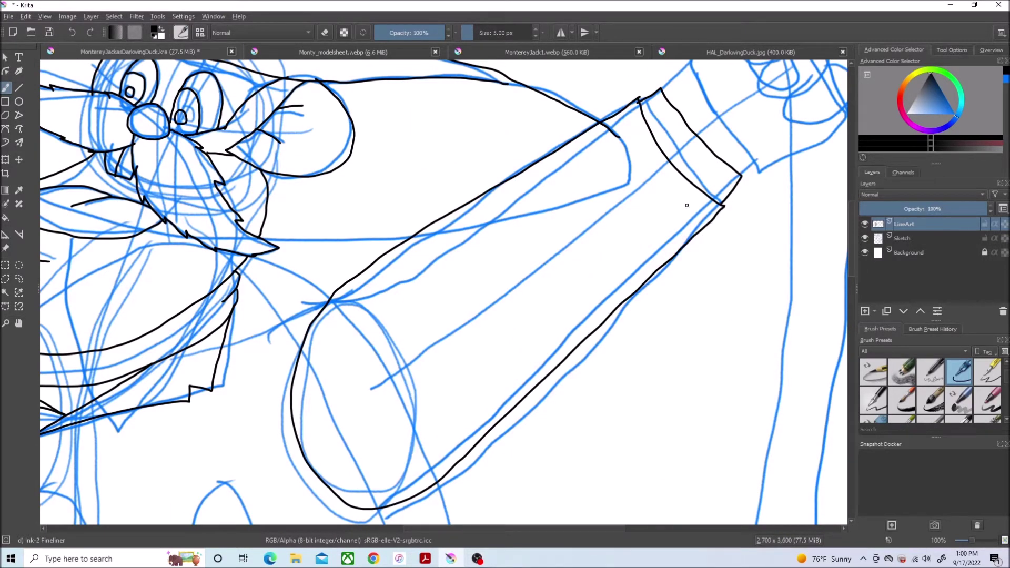
- Ink a double-circle button beside the right cuff and the rounded thumb outline of the raised right fist
{"action": "scroll", "coordinate": [687, 205], "scroll_direction": "up", "scroll_amount": 5}
{"action": "mouse_move", "coordinate": [742, 173]}
{"action": "left_mouse_down"}
{"action": "mouse_move", "coordinate": [803, 212]}
{"action": "mouse_move", "coordinate": [755, 169]}
{"action": "mouse_move", "coordinate": [712, 250]}
{"action": "mouse_move", "coordinate": [770, 266]}
{"action": "left_mouse_up"}
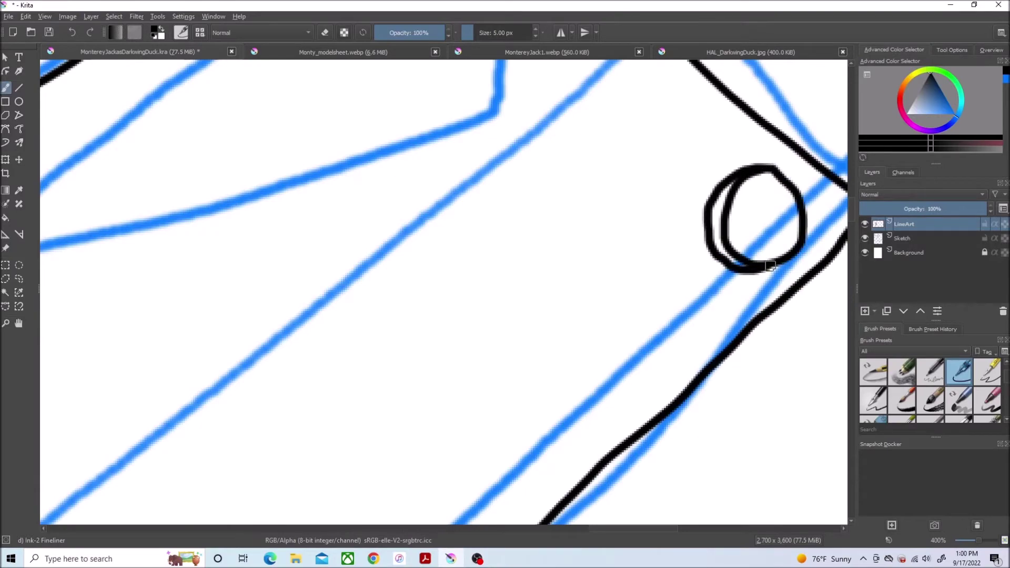
{"action": "scroll", "coordinate": [595, 275], "scroll_direction": "down", "scroll_amount": 3}
{"action": "scroll", "coordinate": [778, 377], "scroll_direction": "up", "scroll_amount": 2}
{"action": "scroll", "coordinate": [660, 184], "scroll_direction": "up", "scroll_amount": 1}
{"action": "mouse_move", "coordinate": [661, 192]}
{"action": "left_mouse_down"}
{"action": "mouse_move", "coordinate": [755, 250]}
{"action": "mouse_move", "coordinate": [767, 169]}
{"action": "mouse_move", "coordinate": [638, 112]}
{"action": "mouse_move", "coordinate": [526, 262]}
{"action": "left_mouse_up"}
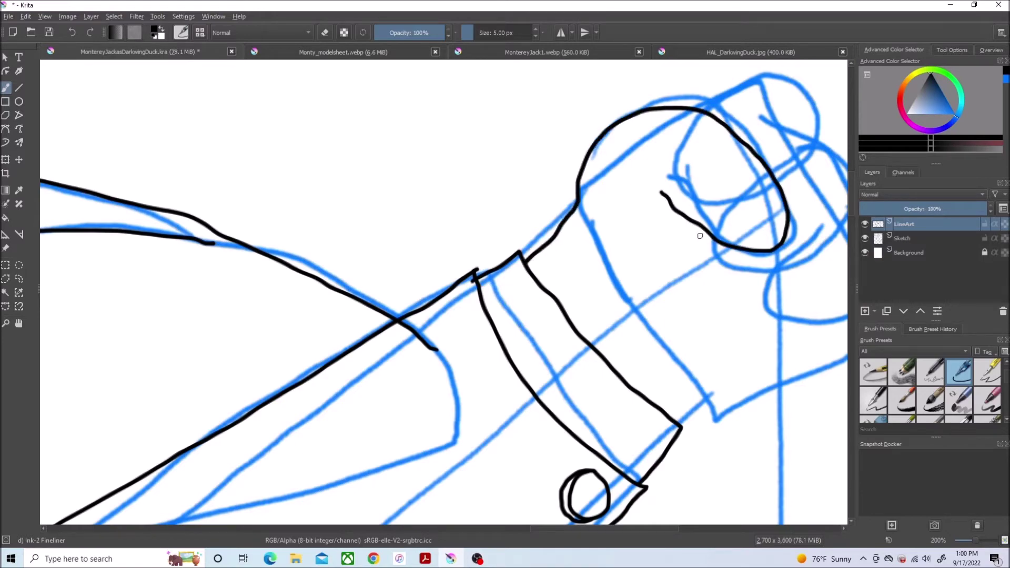
{"action": "scroll", "coordinate": [761, 257], "scroll_direction": "down", "scroll_amount": 5}
{"action": "left_click_drag", "start_coordinate": [852, 208], "coordinate": [852, 236]}
{"action": "left_click_drag", "start_coordinate": [521, 527], "coordinate": [582, 527]}
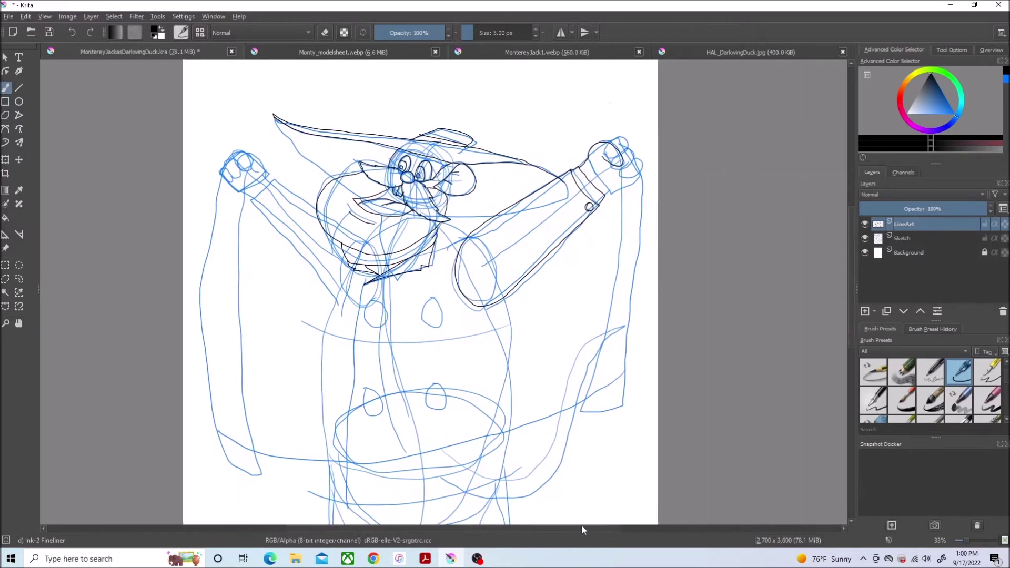
- Ink the cape section hanging from the right fist with its inner edge, slanted bottom hem and long outer edge
{"action": "scroll", "coordinate": [702, 344], "scroll_direction": "up", "scroll_amount": 1}
{"action": "left_click_drag", "start_coordinate": [559, 62], "coordinate": [542, 423]}
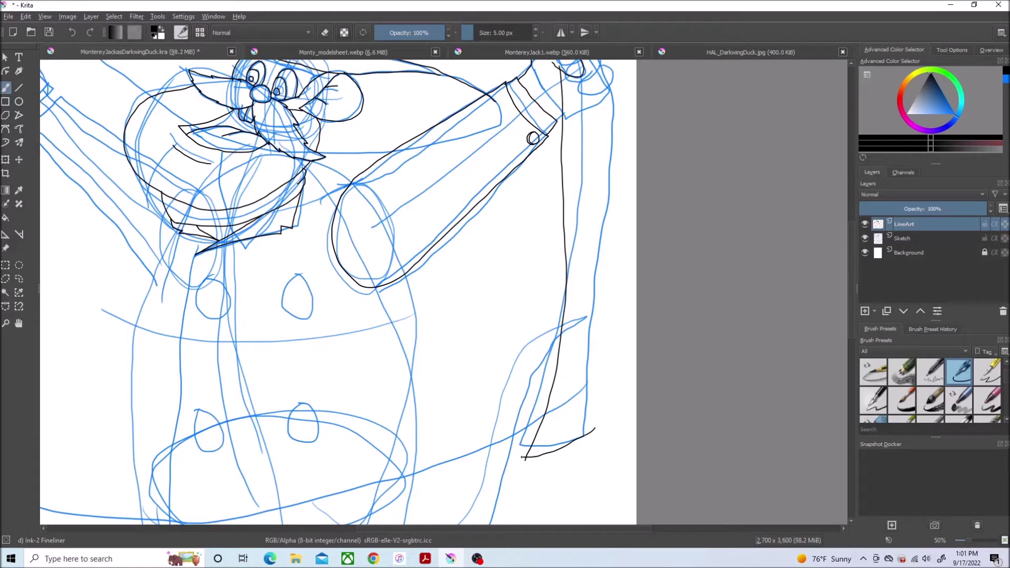
{"action": "scroll", "coordinate": [852, 243], "scroll_direction": "up", "scroll_amount": 2}
{"action": "mouse_move", "coordinate": [534, 105]}
{"action": "left_mouse_down"}
{"action": "mouse_move", "coordinate": [603, 343]}
{"action": "mouse_move", "coordinate": [585, 483]}
{"action": "left_mouse_up"}
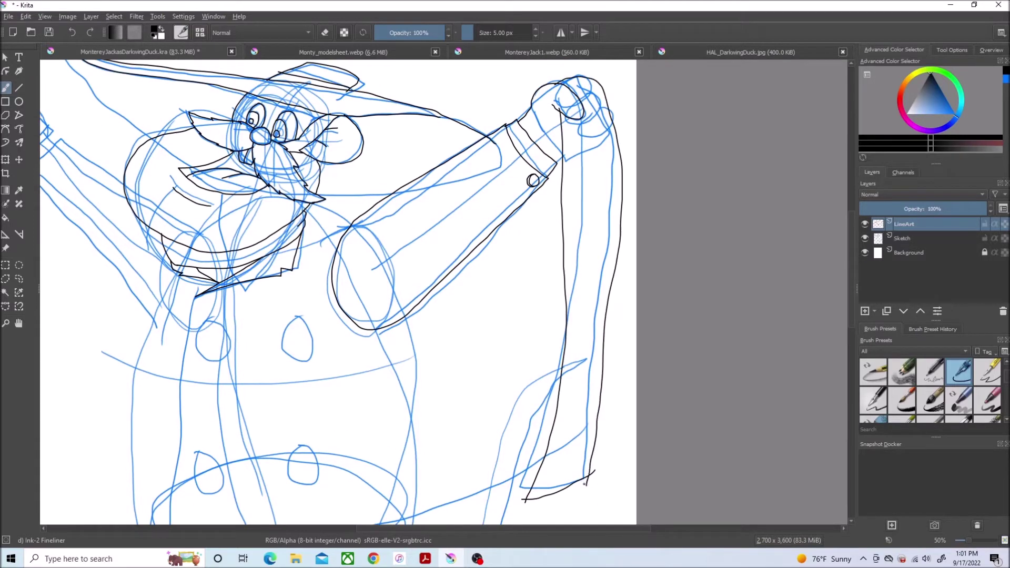
- Ink the right shoulder line from the moustache tip to the sleeve, with short fold lines around the armpit
{"action": "scroll", "coordinate": [442, 242], "scroll_direction": "up", "scroll_amount": 3}
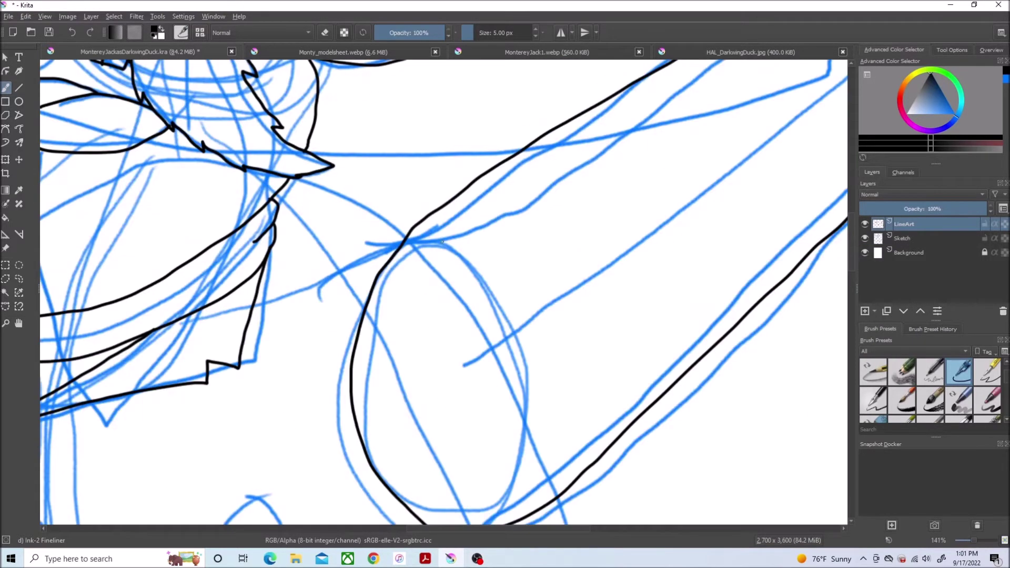
{"action": "mouse_move", "coordinate": [414, 227]}
{"action": "left_mouse_down"}
{"action": "mouse_move", "coordinate": [320, 215]}
{"action": "mouse_move", "coordinate": [291, 183]}
{"action": "left_mouse_up"}
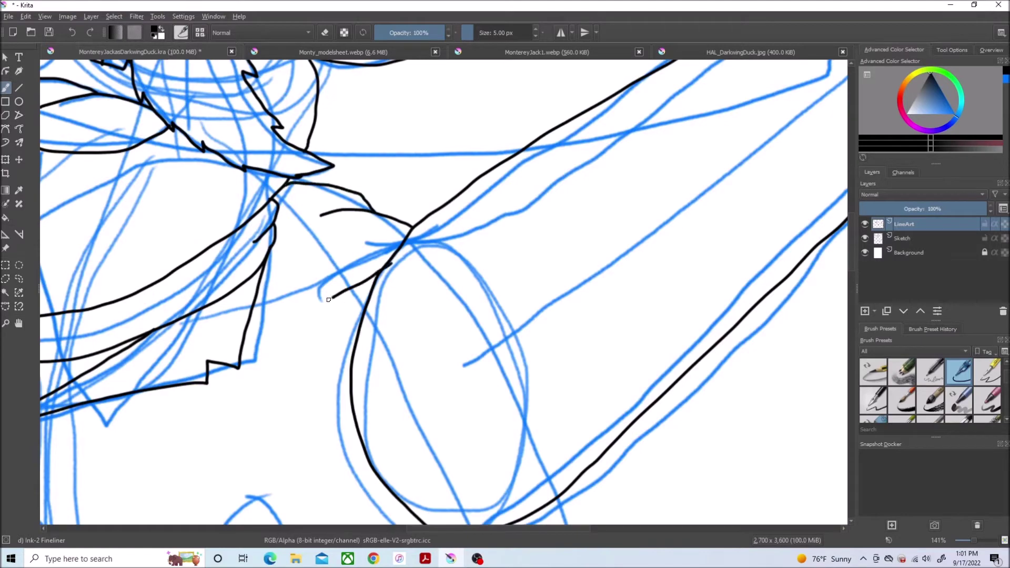
{"action": "scroll", "coordinate": [411, 295], "scroll_direction": "down", "scroll_amount": 5}
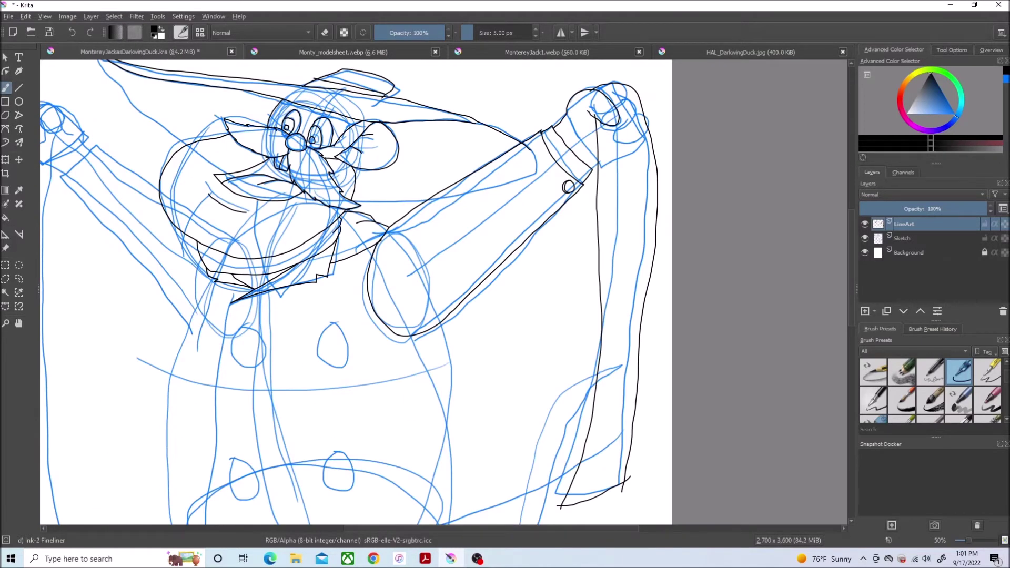
{"action": "scroll", "coordinate": [460, 316], "scroll_direction": "up", "scroll_amount": 1}
{"action": "scroll", "coordinate": [455, 340], "scroll_direction": "down", "scroll_amount": 2}
- Check the Darkwing Duck image and ink the coat's right side, curved bottom hem and front opening edge
{"action": "left_click_drag", "start_coordinate": [455, 339], "coordinate": [464, 202]}
{"action": "scroll", "coordinate": [464, 203], "scroll_direction": "up", "scroll_amount": 1}
{"action": "left_click", "coordinate": [730, 54]}
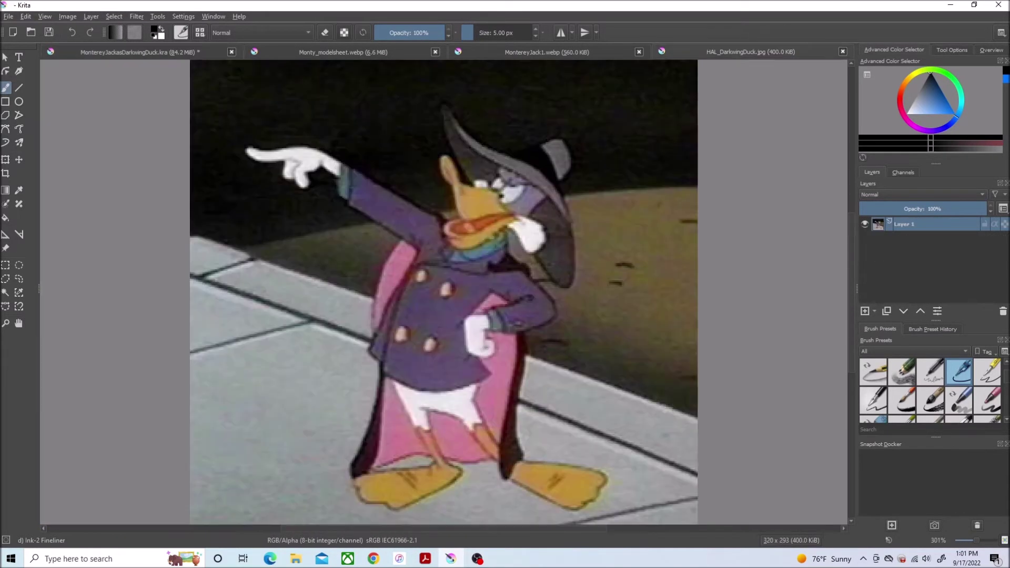
{"action": "left_click", "coordinate": [203, 54]}
{"action": "scroll", "coordinate": [359, 292], "scroll_direction": "down", "scroll_amount": 2}
{"action": "left_click_drag", "start_coordinate": [450, 141], "coordinate": [453, 432]}
{"action": "left_click_drag", "start_coordinate": [469, 405], "coordinate": [193, 460]}
{"action": "left_click_drag", "start_coordinate": [240, 126], "coordinate": [219, 383]}
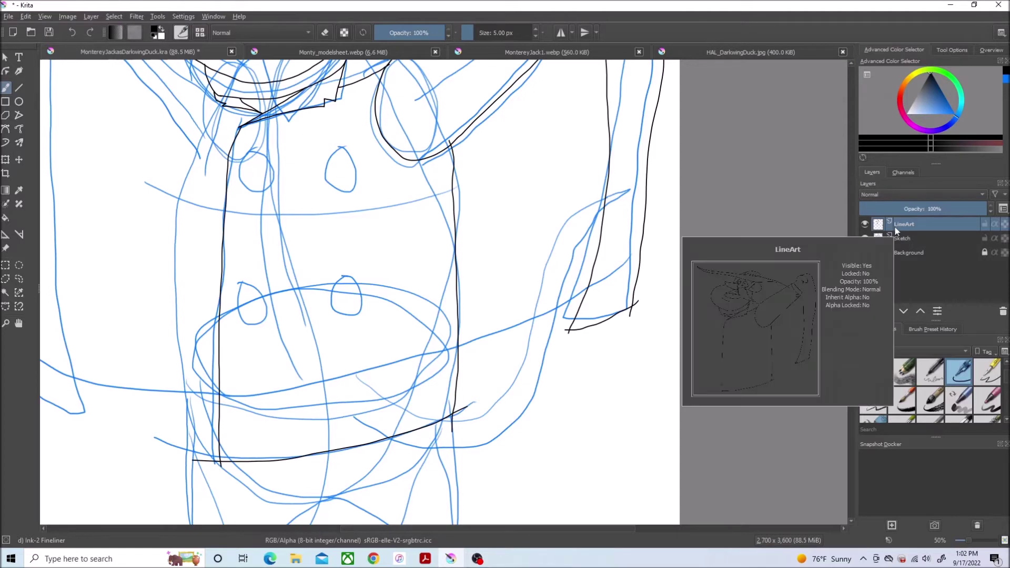
- Ink the four round double-breasted coat buttons in two rows, each with a second curve for thickness
{"action": "scroll", "coordinate": [308, 167], "scroll_direction": "up", "scroll_amount": 3}
{"action": "left_click_drag", "start_coordinate": [170, 127], "coordinate": [151, 227]}
{"action": "mouse_move", "coordinate": [405, 109]}
{"action": "left_mouse_down"}
{"action": "mouse_move", "coordinate": [368, 213]}
{"action": "mouse_move", "coordinate": [405, 109]}
{"action": "mouse_move", "coordinate": [416, 227]}
{"action": "mouse_move", "coordinate": [403, 221]}
{"action": "left_mouse_up"}
{"action": "scroll", "coordinate": [403, 221], "scroll_direction": "down", "scroll_amount": 5}
{"action": "left_click_drag", "start_coordinate": [142, 318], "coordinate": [176, 428]}
{"action": "mouse_move", "coordinate": [405, 301]}
{"action": "left_mouse_down"}
{"action": "mouse_move", "coordinate": [421, 413]}
{"action": "mouse_move", "coordinate": [445, 298]}
{"action": "mouse_move", "coordinate": [460, 415]}
{"action": "left_mouse_up"}
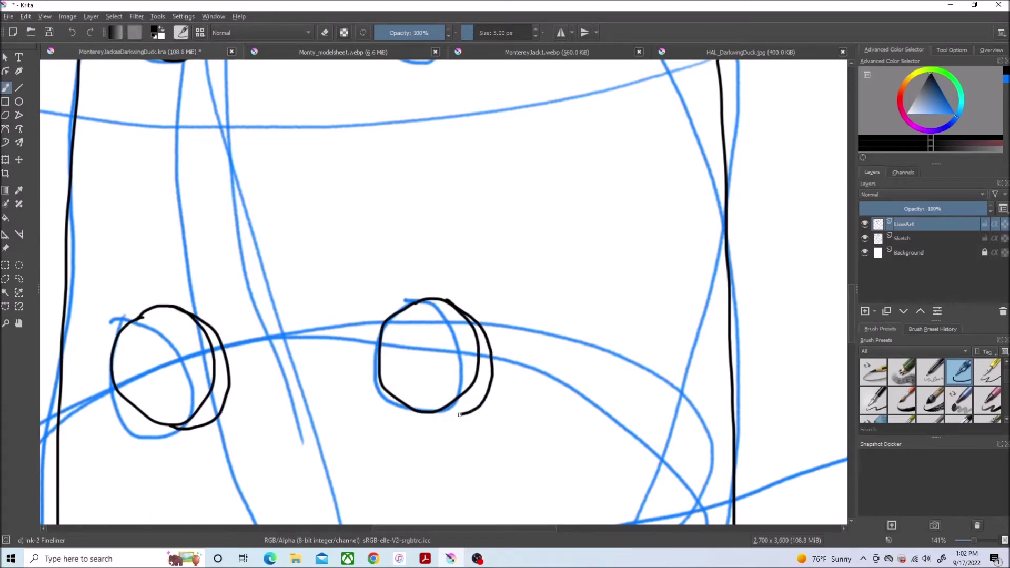
{"action": "scroll", "coordinate": [435, 410], "scroll_direction": "down", "scroll_amount": 3}
{"action": "scroll", "coordinate": [383, 252], "scroll_direction": "up", "scroll_amount": 2}
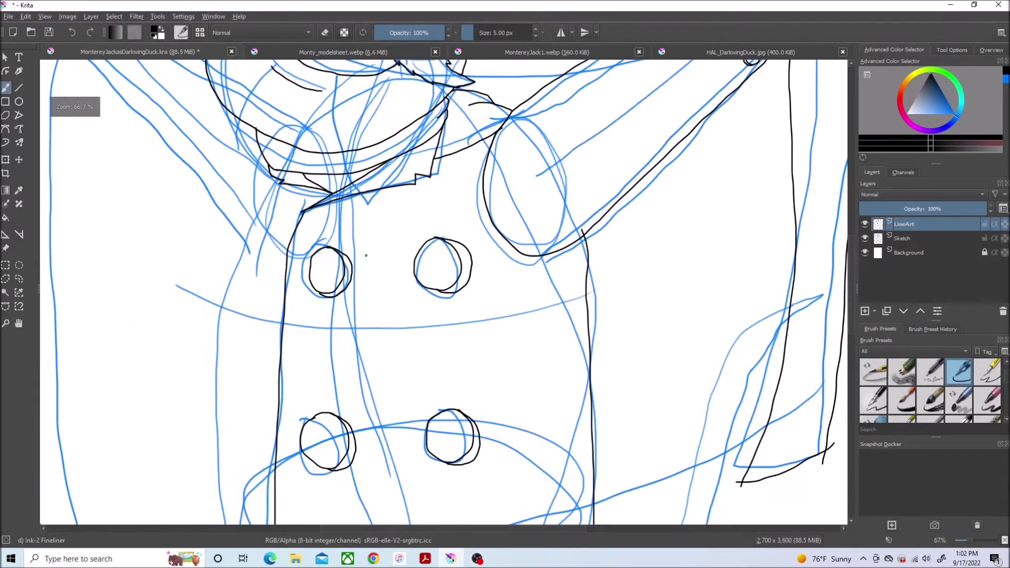
- Extend the coat's hem past the front opening and ink the coat's left side from the collar down to it
{"action": "scroll", "coordinate": [263, 210], "scroll_direction": "down", "scroll_amount": 2}
{"action": "left_click_drag", "start_coordinate": [851, 247], "coordinate": [853, 290]}
{"action": "scroll", "coordinate": [158, 358], "scroll_direction": "up", "scroll_amount": 3}
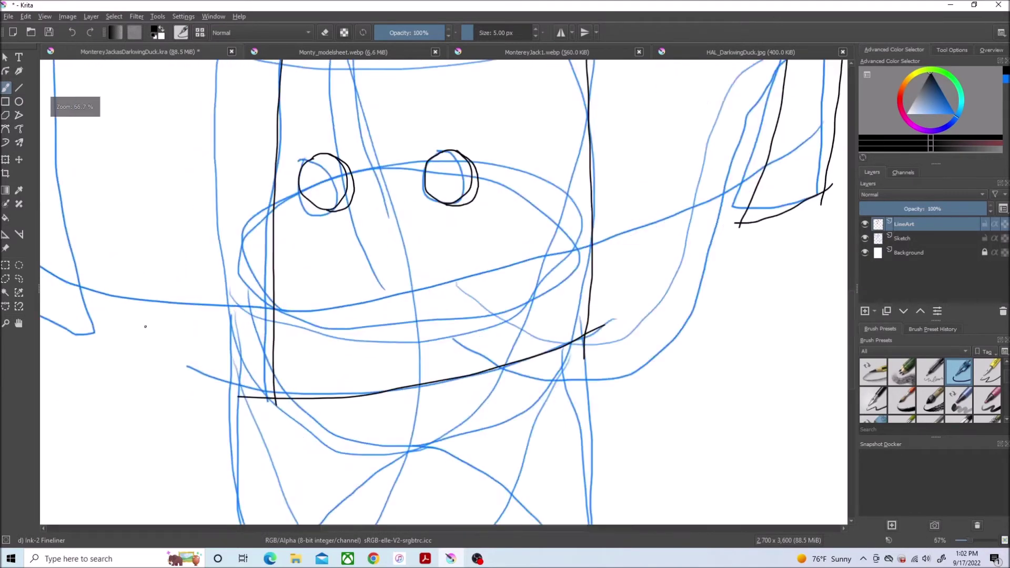
{"action": "left_click_drag", "start_coordinate": [397, 412], "coordinate": [257, 385]}
{"action": "scroll", "coordinate": [597, 190], "scroll_direction": "down", "scroll_amount": 3}
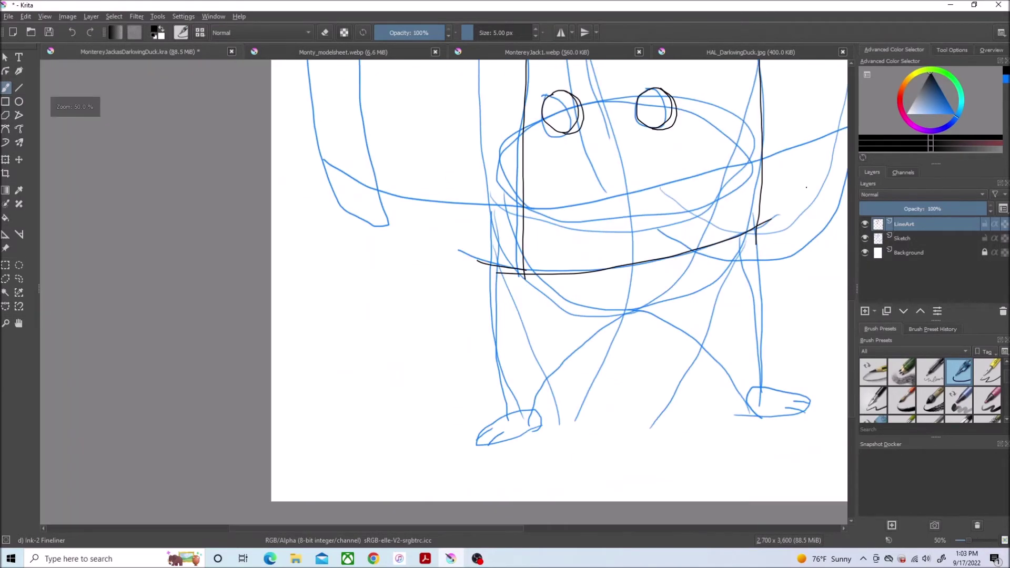
{"action": "left_click_drag", "start_coordinate": [852, 328], "coordinate": [852, 279]}
{"action": "left_click_drag", "start_coordinate": [504, 99], "coordinate": [476, 450]}
{"action": "key", "text": "ctrl+z"}
{"action": "mouse_move", "coordinate": [517, 93]}
{"action": "left_mouse_down"}
{"action": "mouse_move", "coordinate": [470, 361]}
{"action": "mouse_move", "coordinate": [483, 461]}
{"action": "left_mouse_up"}
{"action": "key", "text": "ctrl+z"}
{"action": "mouse_move", "coordinate": [521, 105]}
{"action": "left_mouse_down"}
{"action": "mouse_move", "coordinate": [481, 390]}
{"action": "mouse_move", "coordinate": [485, 462]}
{"action": "left_mouse_up"}
- Ink the cape's curved lower edge between the hanging right section and the coat's right side
{"action": "left_click_drag", "start_coordinate": [515, 529], "coordinate": [600, 532]}
{"action": "left_click_drag", "start_coordinate": [674, 287], "coordinate": [565, 351]}
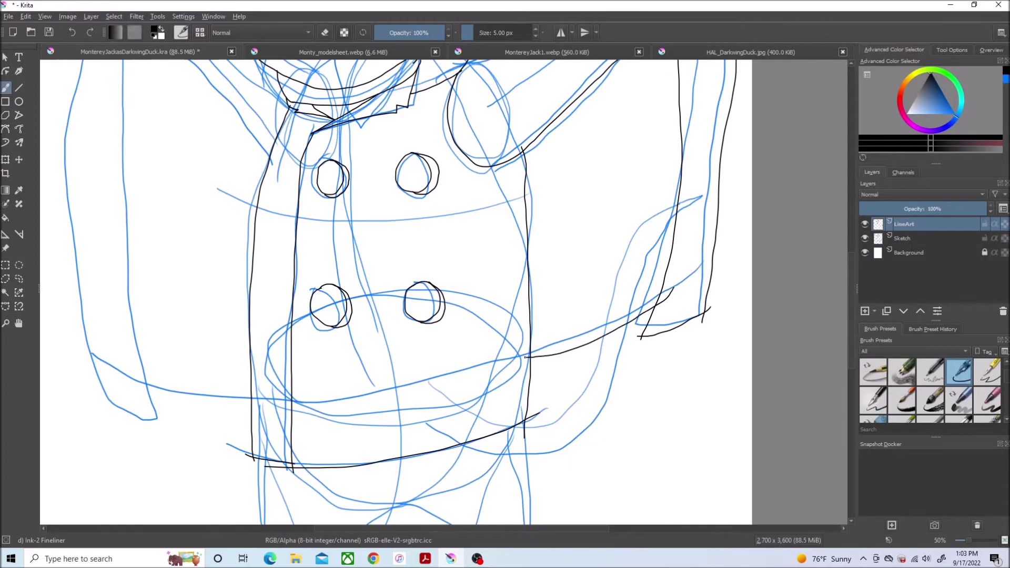
- Ink the cuff band at the left wrist and the upper and lower edges of the raised left sleeve
{"action": "left_click_drag", "start_coordinate": [383, 530], "coordinate": [333, 525]}
{"action": "key", "text": "ctrl+plus"}
{"action": "left_click_drag", "start_coordinate": [851, 317], "coordinate": [852, 247]}
{"action": "scroll", "coordinate": [352, 246], "scroll_direction": "up", "scroll_amount": 2}
{"action": "mouse_move", "coordinate": [233, 150]}
{"action": "left_mouse_down"}
{"action": "mouse_move", "coordinate": [119, 247]}
{"action": "mouse_move", "coordinate": [132, 215]}
{"action": "left_mouse_up"}
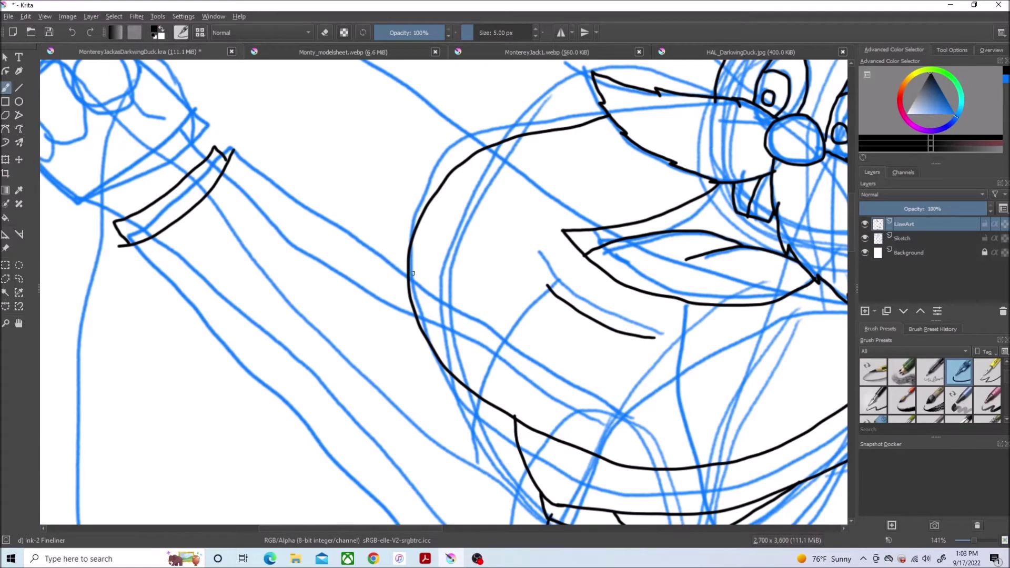
{"action": "left_click_drag", "start_coordinate": [232, 151], "coordinate": [413, 275]}
{"action": "scroll", "coordinate": [844, 264], "scroll_direction": "down", "scroll_amount": 3}
{"action": "mouse_move", "coordinate": [492, 522]}
{"action": "left_mouse_down"}
{"action": "mouse_move", "coordinate": [119, 93]}
{"action": "mouse_move", "coordinate": [184, 87]}
{"action": "mouse_move", "coordinate": [188, 124]}
{"action": "left_mouse_up"}
- Ink a double-circle button beside the left cuff and the back of the left hand with its thumb and crease
{"action": "scroll", "coordinate": [156, 99], "scroll_direction": "up", "scroll_amount": 3}
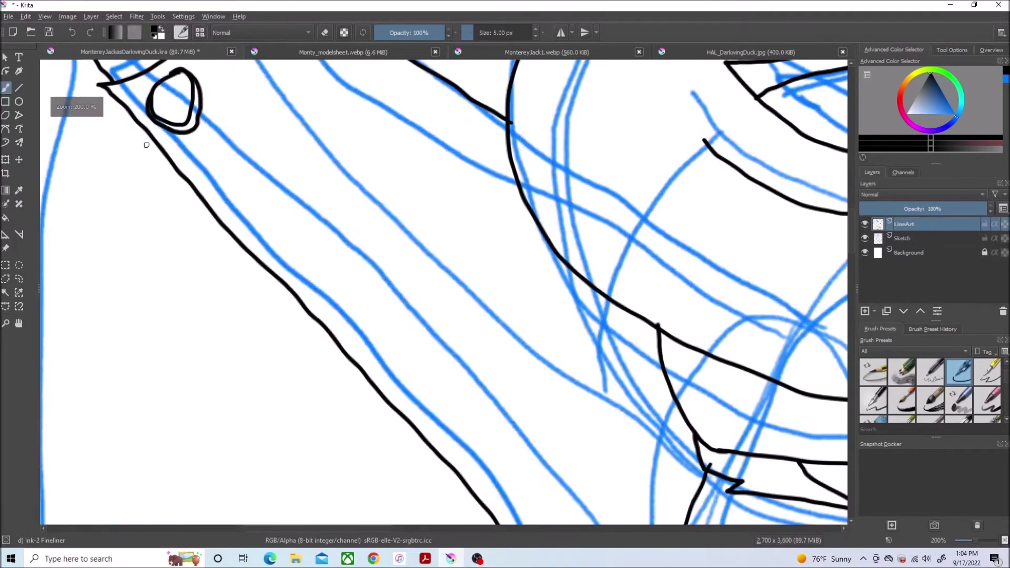
{"action": "scroll", "coordinate": [214, 82], "scroll_direction": "down", "scroll_amount": 5}
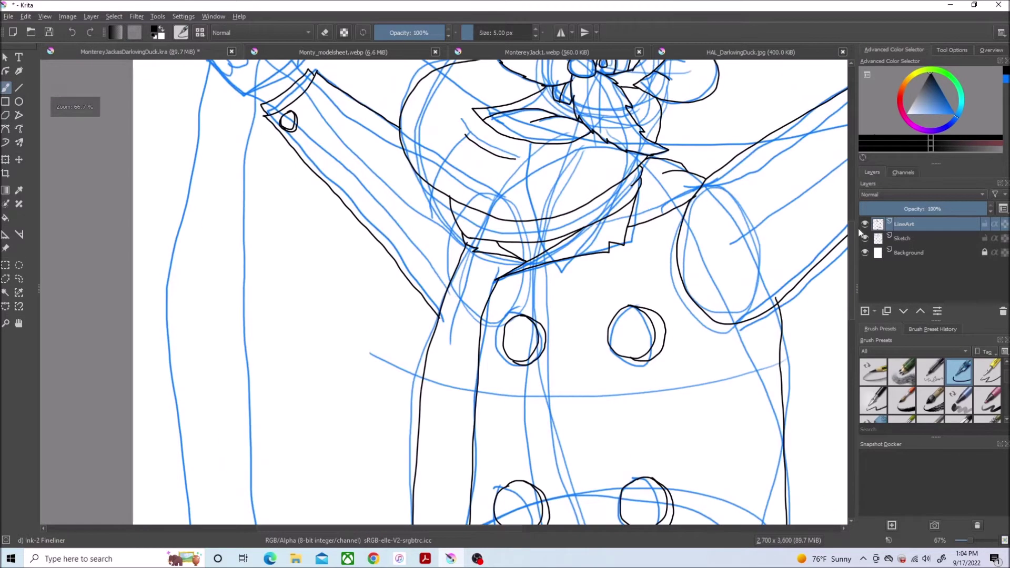
{"action": "scroll", "coordinate": [263, 206], "scroll_direction": "up", "scroll_amount": 6}
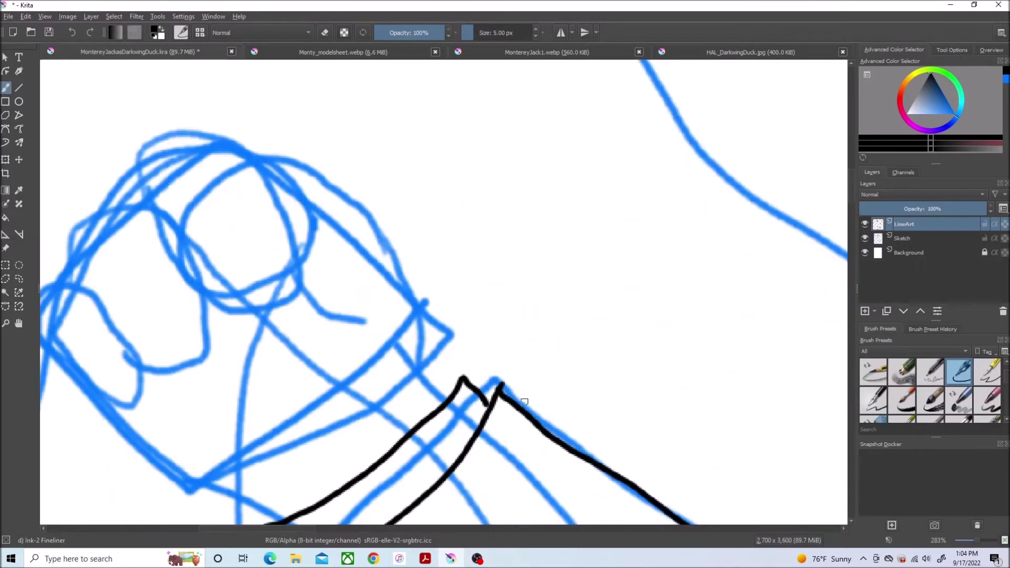
{"action": "mouse_move", "coordinate": [439, 382]}
{"action": "left_mouse_down"}
{"action": "mouse_move", "coordinate": [279, 163]}
{"action": "mouse_move", "coordinate": [198, 316]}
{"action": "mouse_move", "coordinate": [292, 275]}
{"action": "left_mouse_up"}
{"action": "mouse_move", "coordinate": [314, 219]}
{"action": "left_mouse_down"}
{"action": "mouse_move", "coordinate": [303, 251]}
{"action": "mouse_move", "coordinate": [351, 328]}
{"action": "left_mouse_up"}
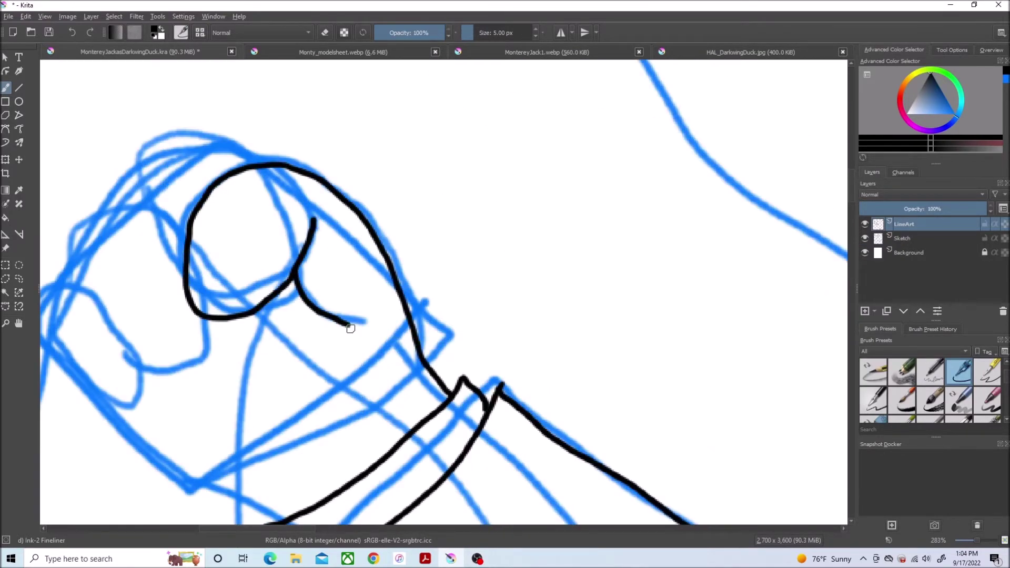
- Ink the hat brim's lower edge from its pointed left tip to the cheek and from the moustache to the right arm
{"action": "scroll", "coordinate": [351, 328], "scroll_direction": "down", "scroll_amount": 3}
{"action": "mouse_move", "coordinate": [555, 362]}
{"action": "left_mouse_down"}
{"action": "mouse_move", "coordinate": [311, 126]}
{"action": "mouse_move", "coordinate": [282, 77]}
{"action": "left_mouse_up"}
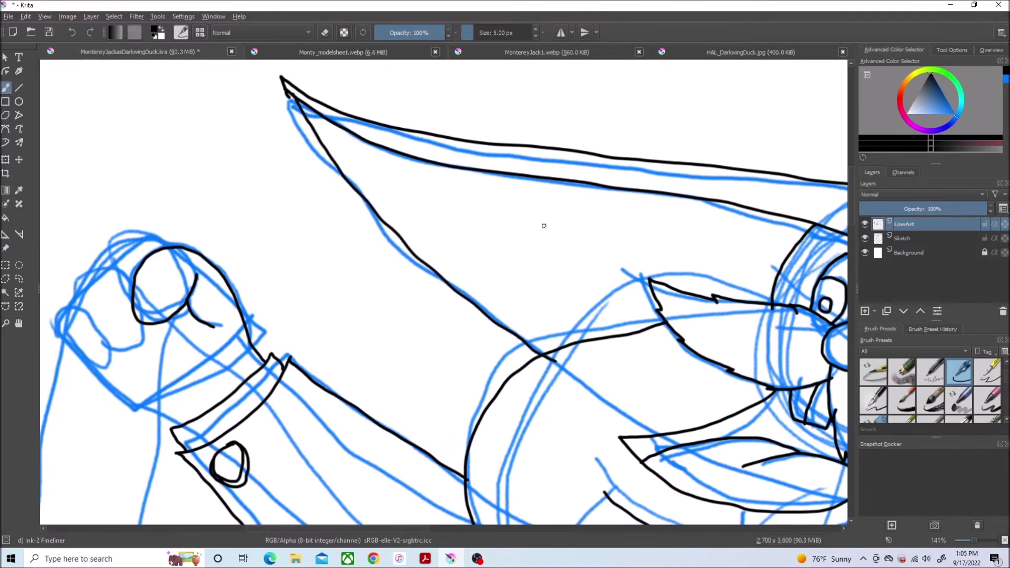
{"action": "scroll", "coordinate": [544, 226], "scroll_direction": "down", "scroll_amount": 3}
{"action": "scroll", "coordinate": [641, 345], "scroll_direction": "up", "scroll_amount": 2}
{"action": "left_click_drag", "start_coordinate": [554, 357], "coordinate": [453, 356]}
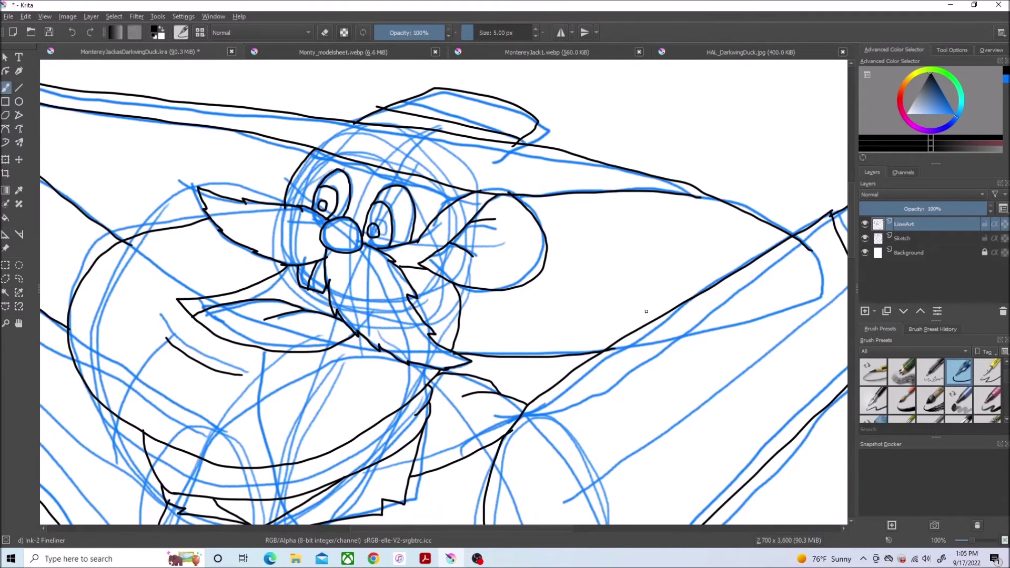
{"action": "scroll", "coordinate": [424, 403], "scroll_direction": "up", "scroll_amount": 4}
{"action": "left_click_drag", "start_coordinate": [518, 228], "coordinate": [621, 222]}
{"action": "scroll", "coordinate": [404, 354], "scroll_direction": "down", "scroll_amount": 8}
{"action": "scroll", "coordinate": [255, 513], "scroll_direction": "up", "scroll_amount": 3}
{"action": "scroll", "coordinate": [158, 298], "scroll_direction": "down", "scroll_amount": 2}
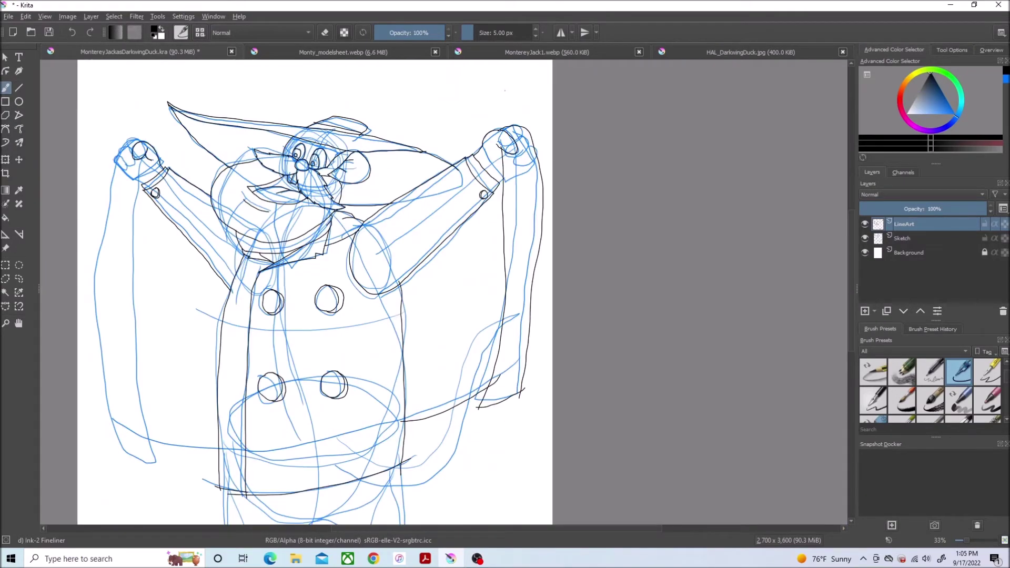
- Ink the cape section hanging from the left fist and its lower edge running to the coat's left side
{"action": "left_click_drag", "start_coordinate": [140, 211], "coordinate": [147, 469]}
{"action": "left_click_drag", "start_coordinate": [113, 154], "coordinate": [115, 461]}
{"action": "left_click_drag", "start_coordinate": [130, 424], "coordinate": [221, 464]}
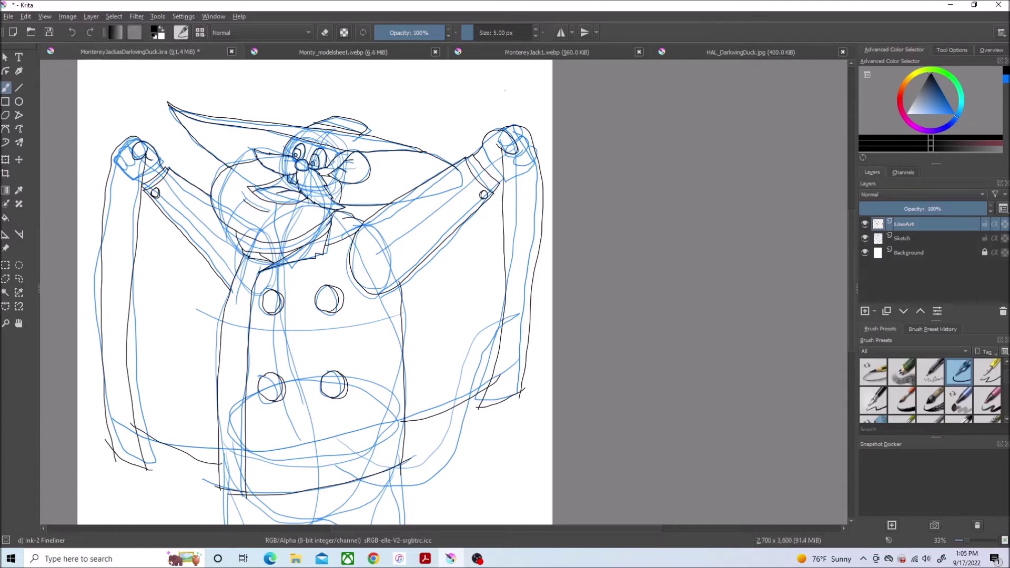
- Check the Monterey Jack model sheet and ink the underside of the belly below the coat hem
{"action": "scroll", "coordinate": [566, 210], "scroll_direction": "down", "scroll_amount": 2}
{"action": "scroll", "coordinate": [514, 271], "scroll_direction": "up", "scroll_amount": 2}
{"action": "left_click", "coordinate": [301, 53]}
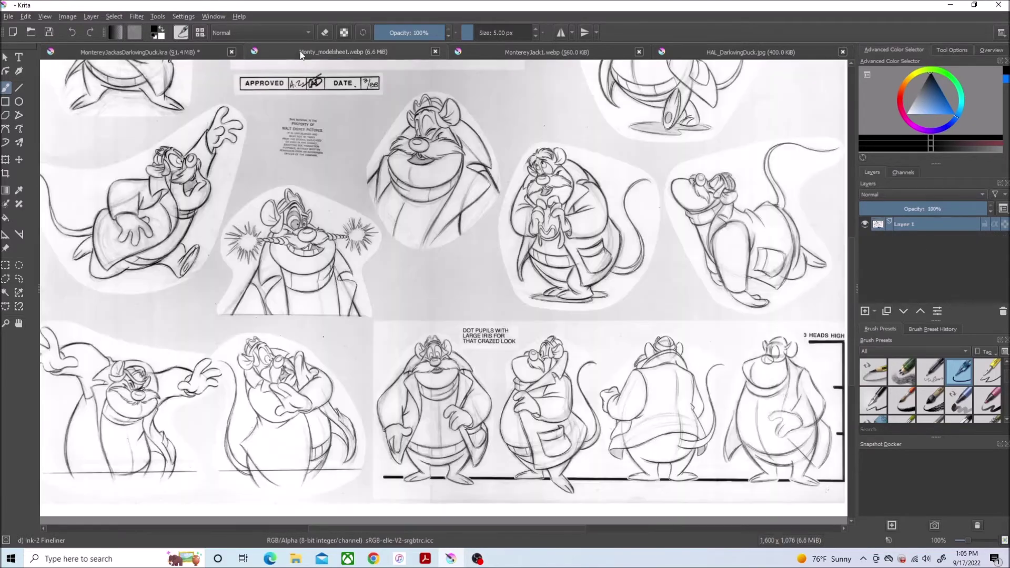
{"action": "left_click", "coordinate": [165, 53]}
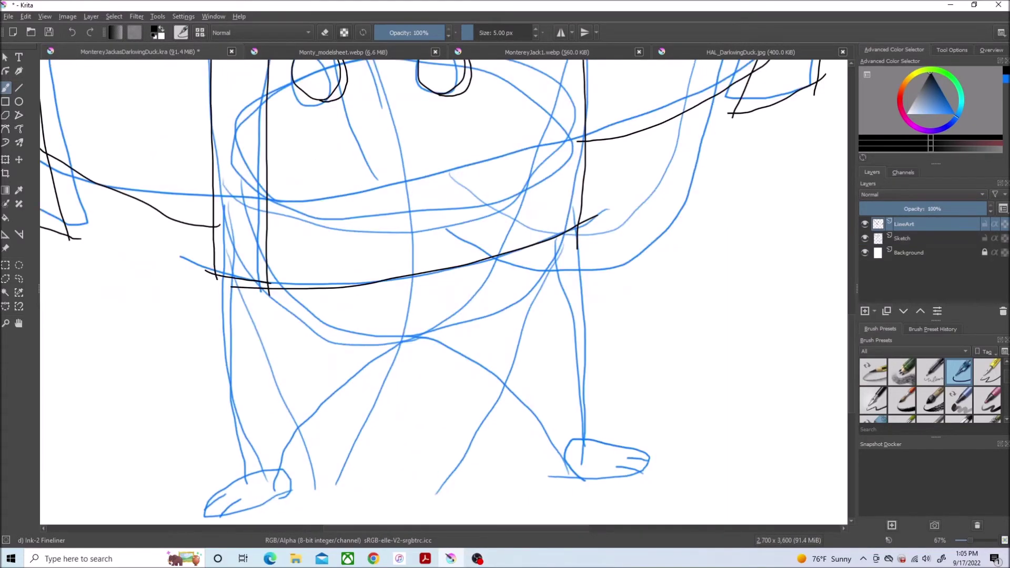
{"action": "left_click_drag", "start_coordinate": [483, 321], "coordinate": [303, 342]}
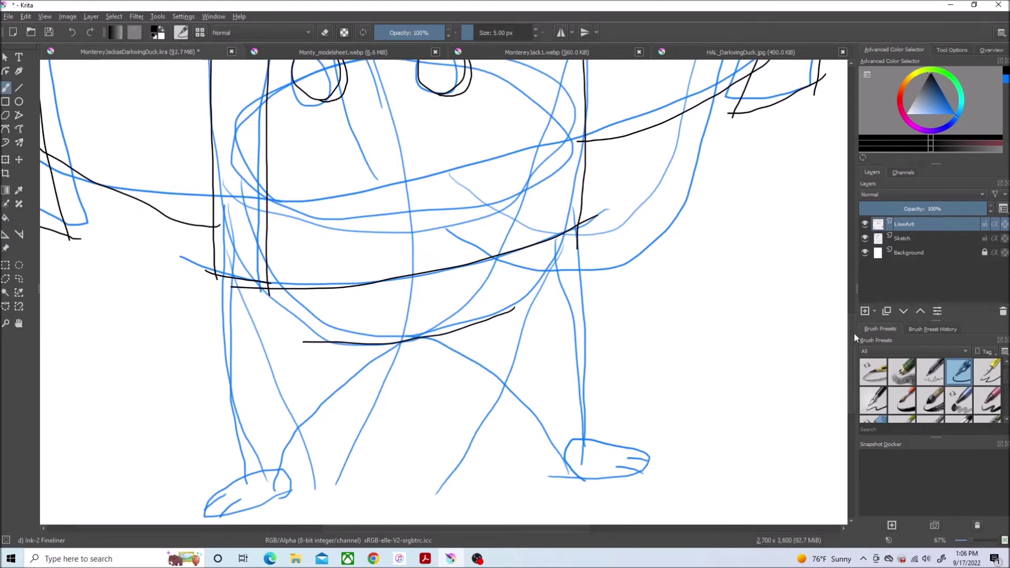
- Ink the right leg from the belly and coat hem down to the foot, including the toe lines
{"action": "scroll", "coordinate": [853, 335], "scroll_direction": "down", "scroll_amount": 3}
{"action": "mouse_move", "coordinate": [444, 262]}
{"action": "left_mouse_down"}
{"action": "mouse_move", "coordinate": [564, 372]}
{"action": "mouse_move", "coordinate": [664, 427]}
{"action": "left_mouse_up"}
{"action": "left_click_drag", "start_coordinate": [578, 153], "coordinate": [598, 310]}
{"action": "left_click_drag", "start_coordinate": [650, 404], "coordinate": [665, 422]}
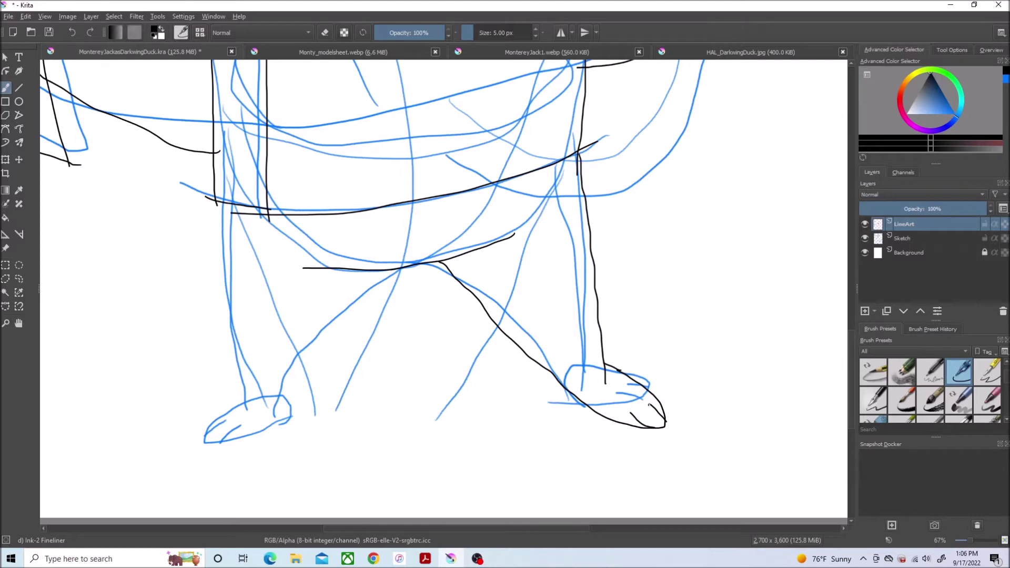
{"action": "left_click_drag", "start_coordinate": [604, 365], "coordinate": [572, 233]}
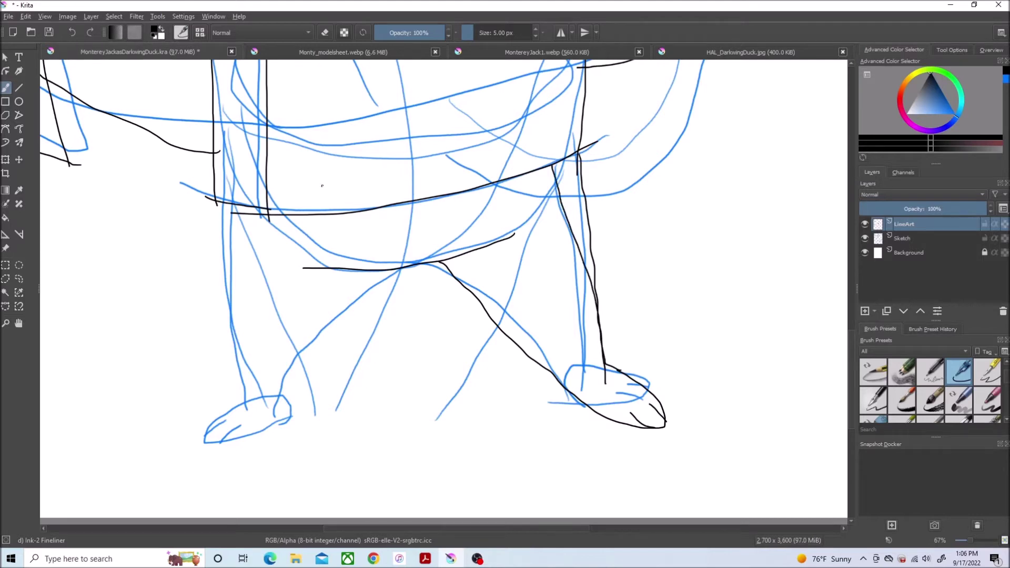
- Ink the left leg's inner and outer edges down to the pointed foot and add its toe lines
{"action": "left_click_drag", "start_coordinate": [388, 269], "coordinate": [287, 387]}
{"action": "left_click_drag", "start_coordinate": [223, 203], "coordinate": [228, 337]}
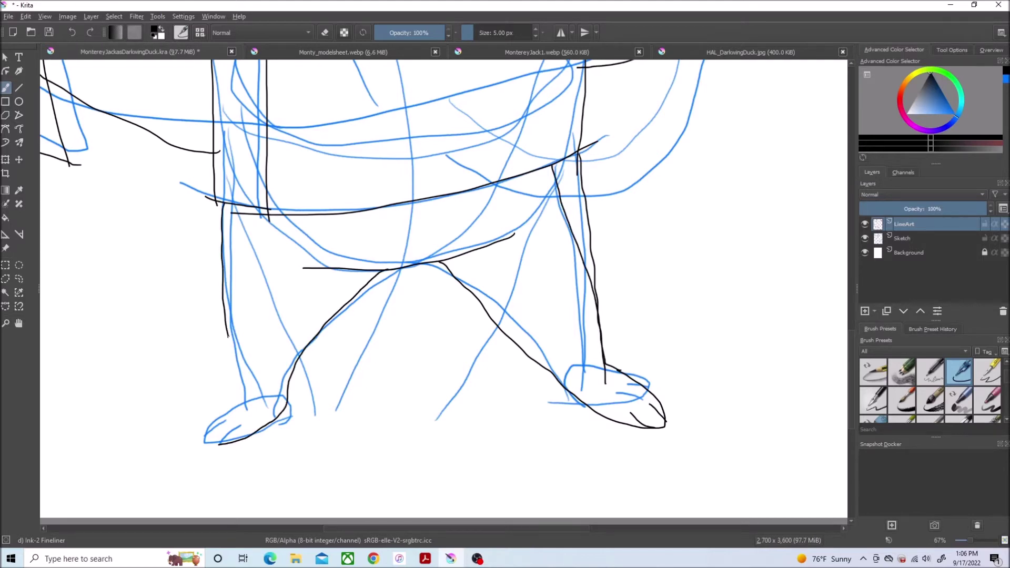
{"action": "scroll", "coordinate": [245, 465], "scroll_direction": "up", "scroll_amount": 3}
{"action": "mouse_move", "coordinate": [253, 256]}
{"action": "left_mouse_down"}
{"action": "mouse_move", "coordinate": [150, 397]}
{"action": "mouse_move", "coordinate": [158, 404]}
{"action": "left_mouse_up"}
{"action": "left_click_drag", "start_coordinate": [215, 360], "coordinate": [171, 400]}
{"action": "left_click_drag", "start_coordinate": [189, 337], "coordinate": [152, 365]}
{"action": "scroll", "coordinate": [579, 295], "scroll_direction": "down", "scroll_amount": 2}
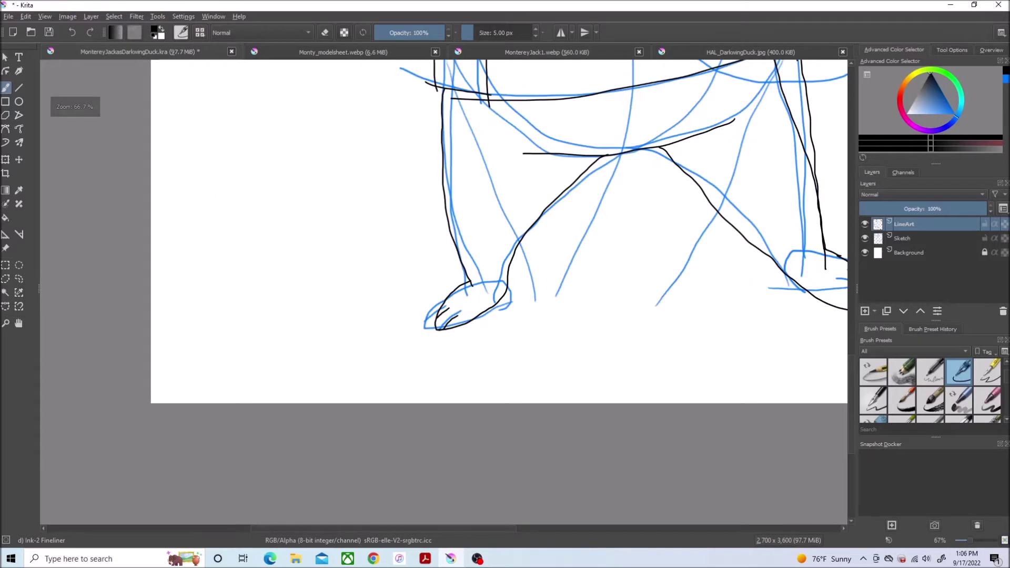
- Ink the two edges of the tail curving from the cape's lower edge to the coat hem on the drawing's right side
{"action": "left_click_drag", "start_coordinate": [482, 529], "coordinate": [591, 530]}
{"action": "left_click_drag", "start_coordinate": [851, 384], "coordinate": [850, 312]}
{"action": "scroll", "coordinate": [611, 336], "scroll_direction": "up", "scroll_amount": 1}
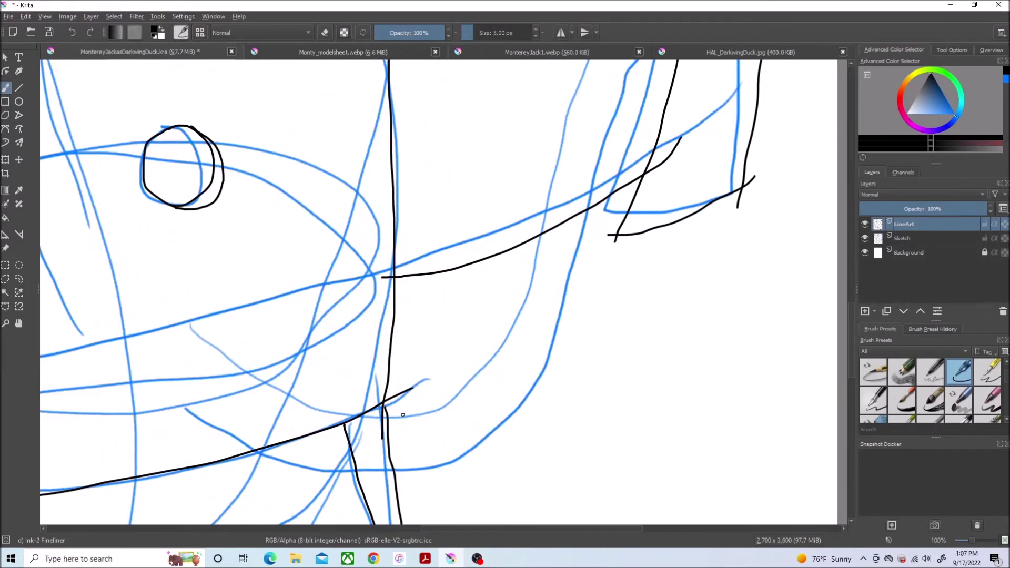
{"action": "left_click_drag", "start_coordinate": [591, 205], "coordinate": [367, 468]}
{"action": "left_click_drag", "start_coordinate": [540, 233], "coordinate": [376, 408]}
- Check the Darkwing Duck reference and ink fold lines in the cape below the fist and cuff on the drawing's right side
{"action": "scroll", "coordinate": [377, 409], "scroll_direction": "down", "scroll_amount": 3}
{"action": "left_click", "coordinate": [678, 49]}
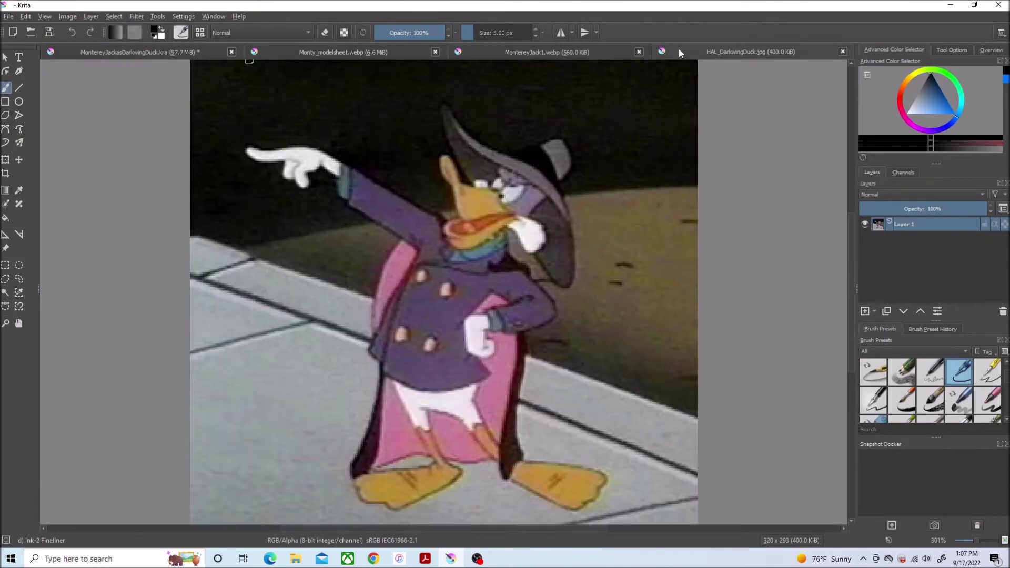
{"action": "key", "text": "ctrl+Tab"}
{"action": "scroll", "coordinate": [759, 106], "scroll_direction": "up", "scroll_amount": 1}
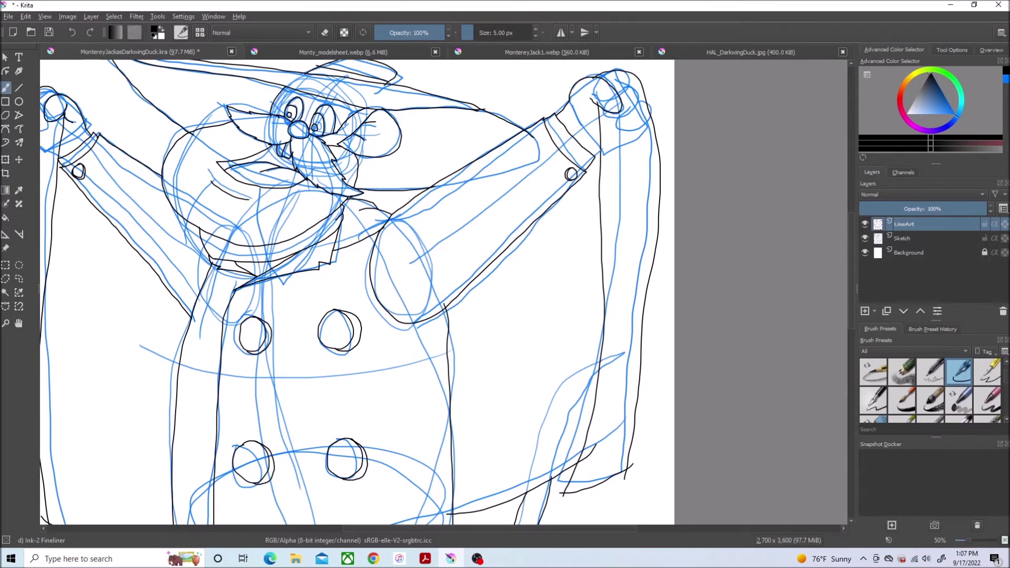
{"action": "key", "text": "ctrl+z"}
{"action": "scroll", "coordinate": [743, 210], "scroll_direction": "up", "scroll_amount": 4}
{"action": "scroll", "coordinate": [678, 191], "scroll_direction": "down", "scroll_amount": 1}
{"action": "scroll", "coordinate": [336, 317], "scroll_direction": "up", "scroll_amount": 2}
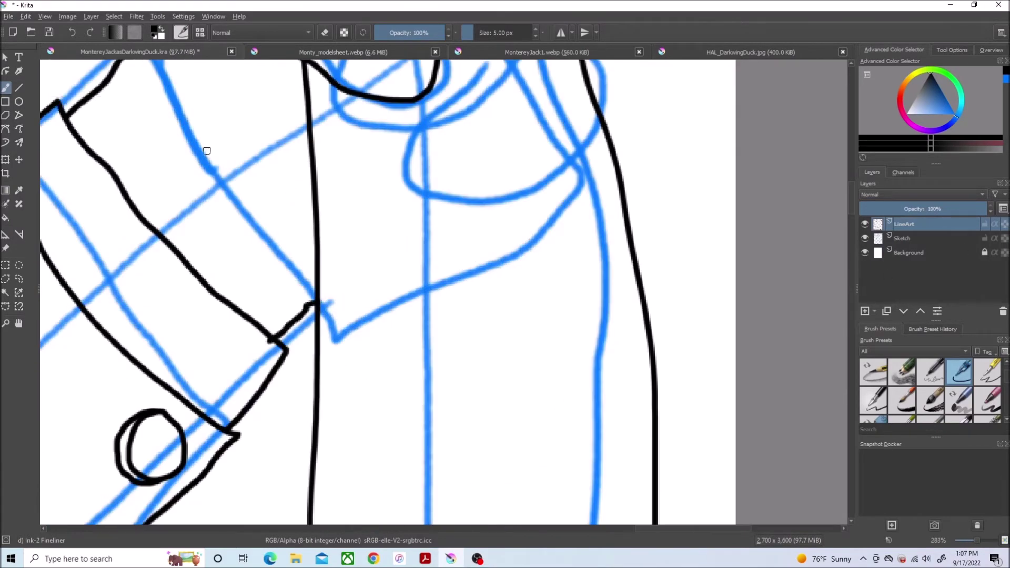
{"action": "scroll", "coordinate": [371, 316], "scroll_direction": "down", "scroll_amount": 3}
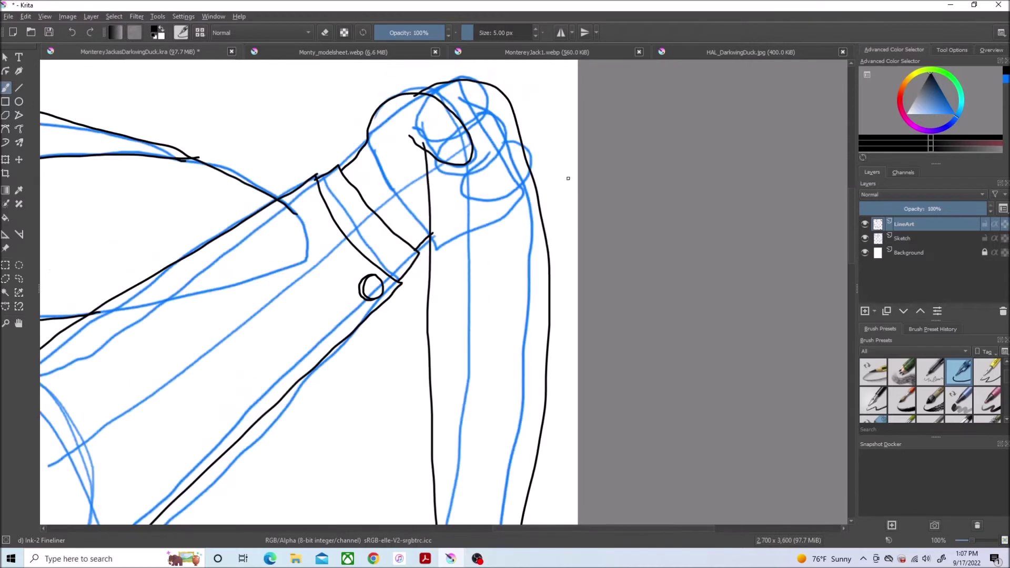
{"action": "left_click_drag", "start_coordinate": [469, 163], "coordinate": [472, 295]}
{"action": "left_click_drag", "start_coordinate": [419, 253], "coordinate": [288, 452]}
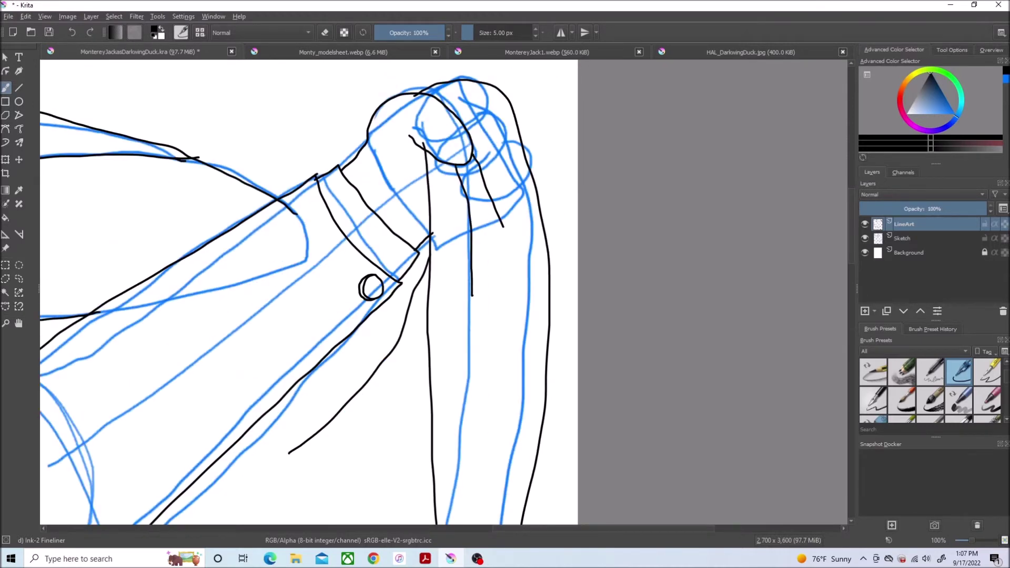
{"action": "scroll", "coordinate": [288, 452], "scroll_direction": "down", "scroll_amount": 3}
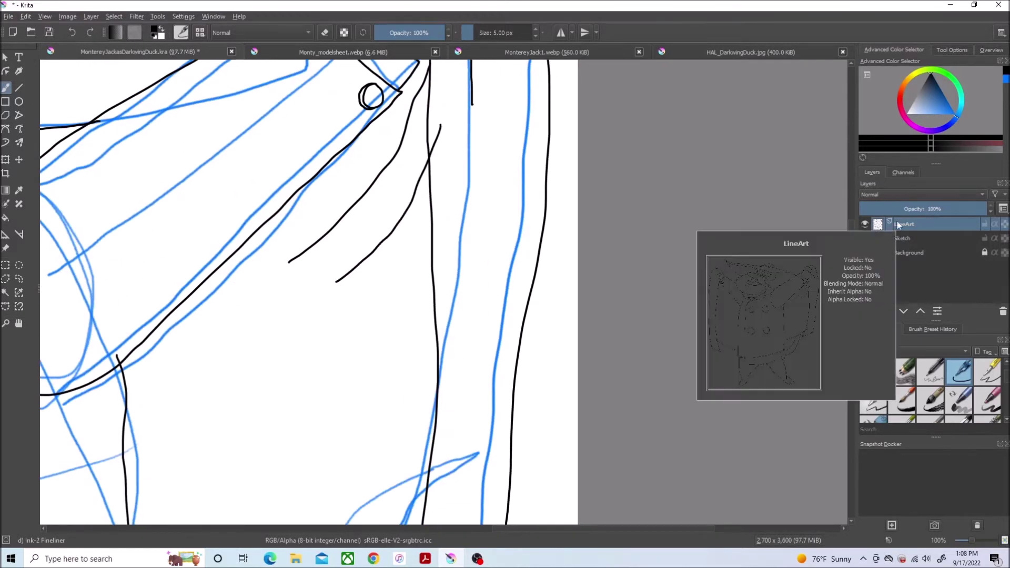
- Hide the Sketch layer and ink fold lines in the cape below the fist and sleeve on the drawing's left side
{"action": "scroll", "coordinate": [261, 236], "scroll_direction": "down", "scroll_amount": 4}
{"action": "left_click_drag", "start_coordinate": [565, 529], "coordinate": [472, 529]}
{"action": "scroll", "coordinate": [247, 192], "scroll_direction": "up", "scroll_amount": 2}
{"action": "left_click", "coordinate": [865, 238]}
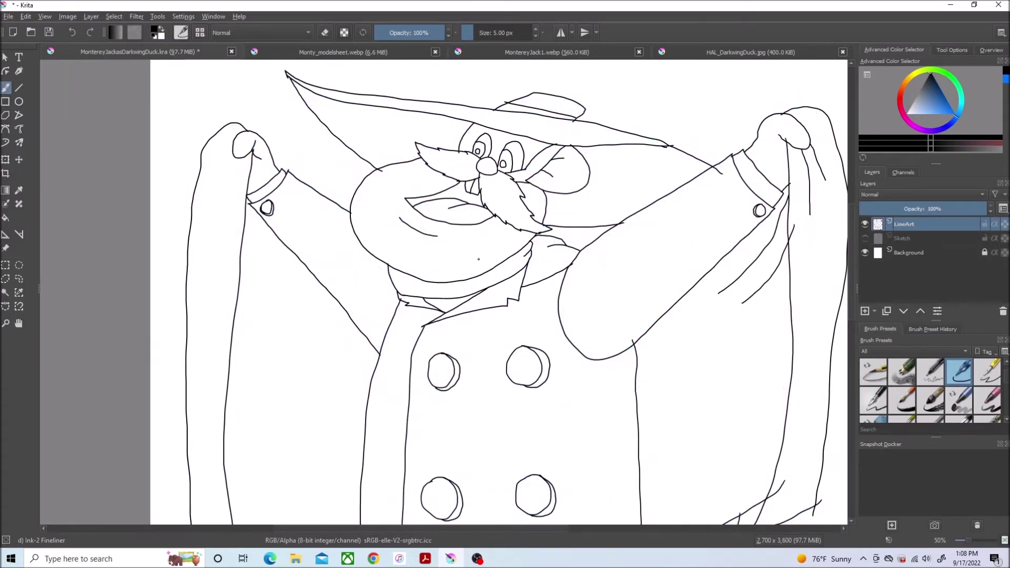
{"action": "mouse_move", "coordinate": [229, 153]}
{"action": "left_mouse_down"}
{"action": "mouse_move", "coordinate": [216, 209]}
{"action": "mouse_move", "coordinate": [312, 331]}
{"action": "left_mouse_up"}
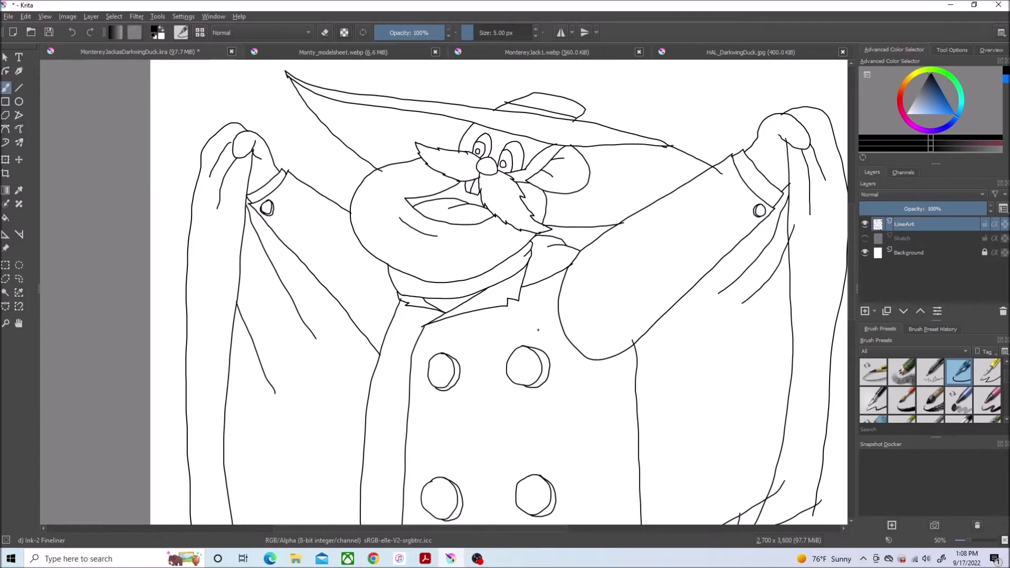
- Erase the stray and doubled line ends around the ankle and toes of the right foot with the 25 px Eraser Small
{"action": "scroll", "coordinate": [538, 331], "scroll_direction": "down", "scroll_amount": 2}
{"action": "scroll", "coordinate": [662, 390], "scroll_direction": "up", "scroll_amount": 4}
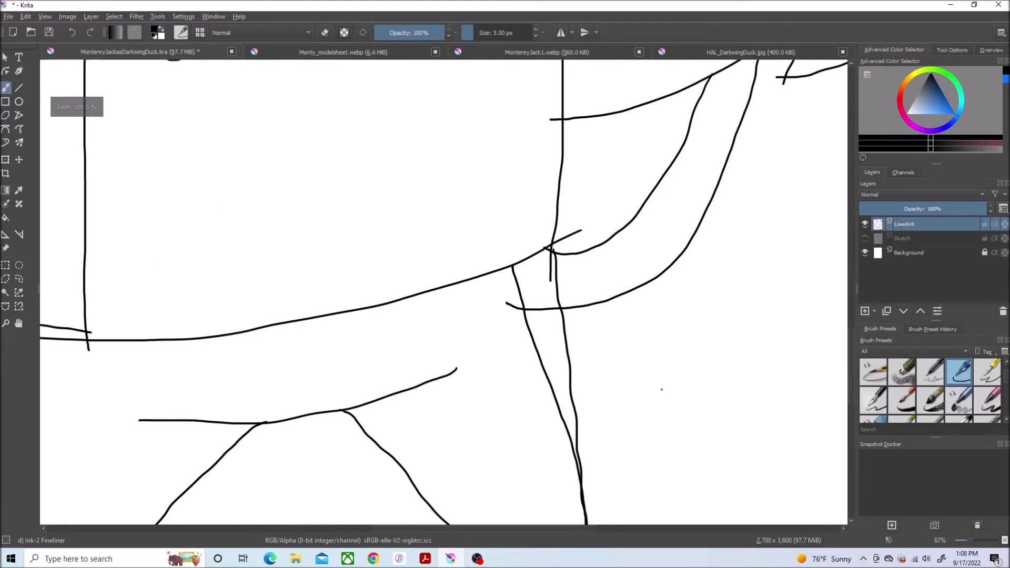
{"action": "scroll", "coordinate": [662, 389], "scroll_direction": "down", "scroll_amount": 2}
{"action": "key", "text": "e"}
{"action": "scroll", "coordinate": [547, 425], "scroll_direction": "up", "scroll_amount": 6}
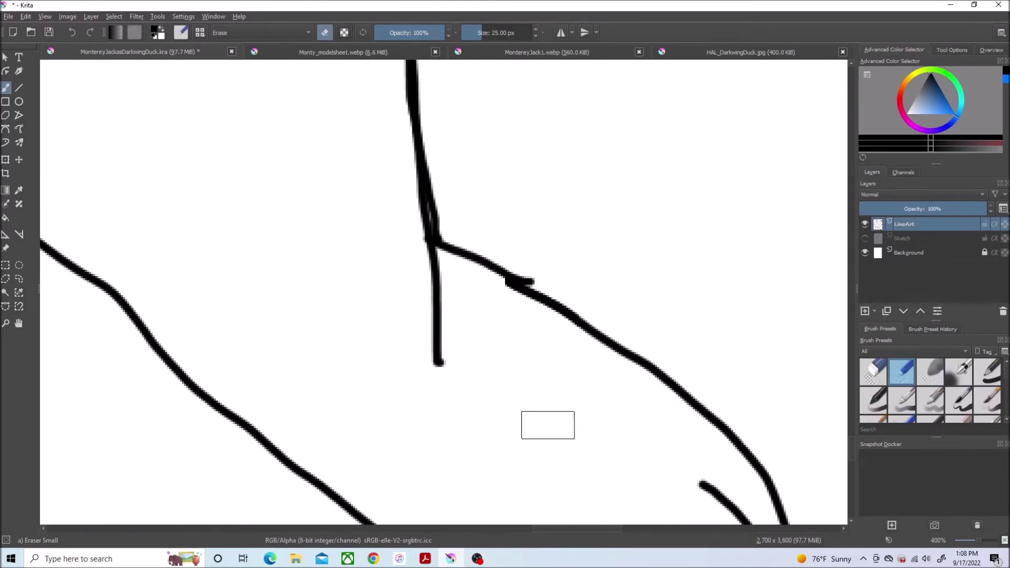
{"action": "left_click_drag", "start_coordinate": [500, 300], "coordinate": [507, 289]}
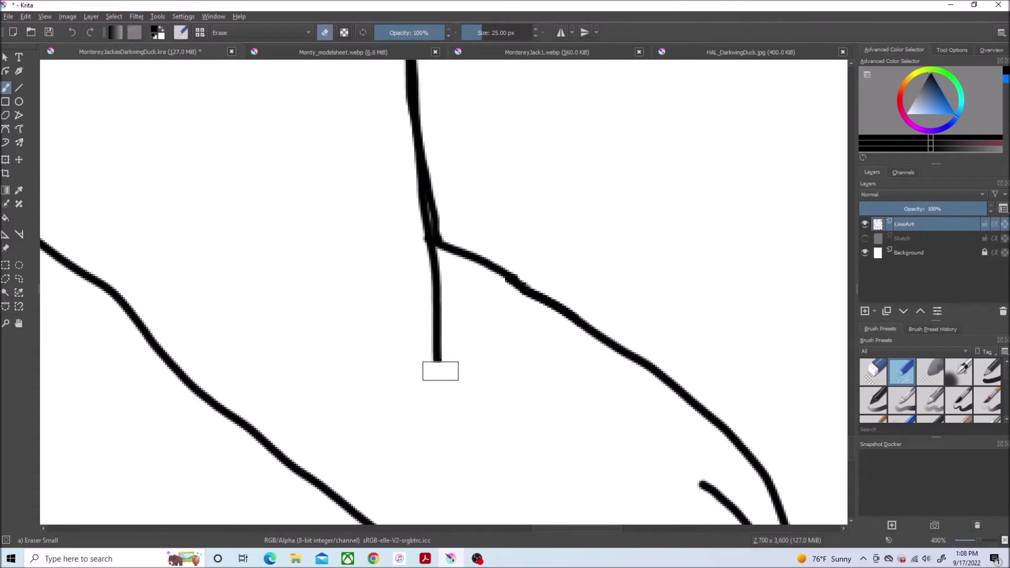
{"action": "left_click_drag", "start_coordinate": [466, 224], "coordinate": [445, 176]}
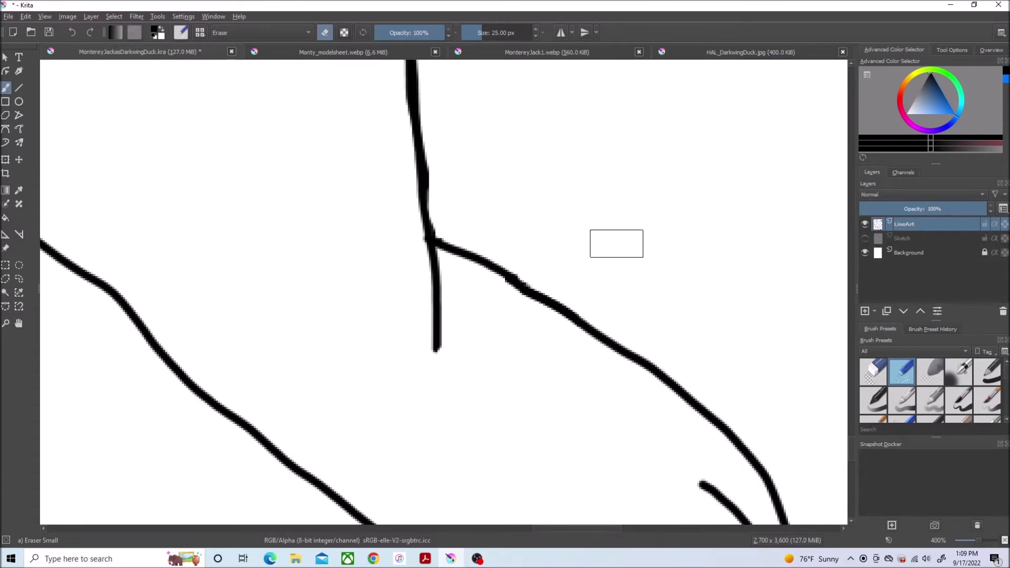
{"action": "scroll", "coordinate": [591, 244], "scroll_direction": "down", "scroll_amount": 2}
{"action": "scroll", "coordinate": [737, 402], "scroll_direction": "up", "scroll_amount": 3}
{"action": "left_click_drag", "start_coordinate": [683, 407], "coordinate": [676, 399]}
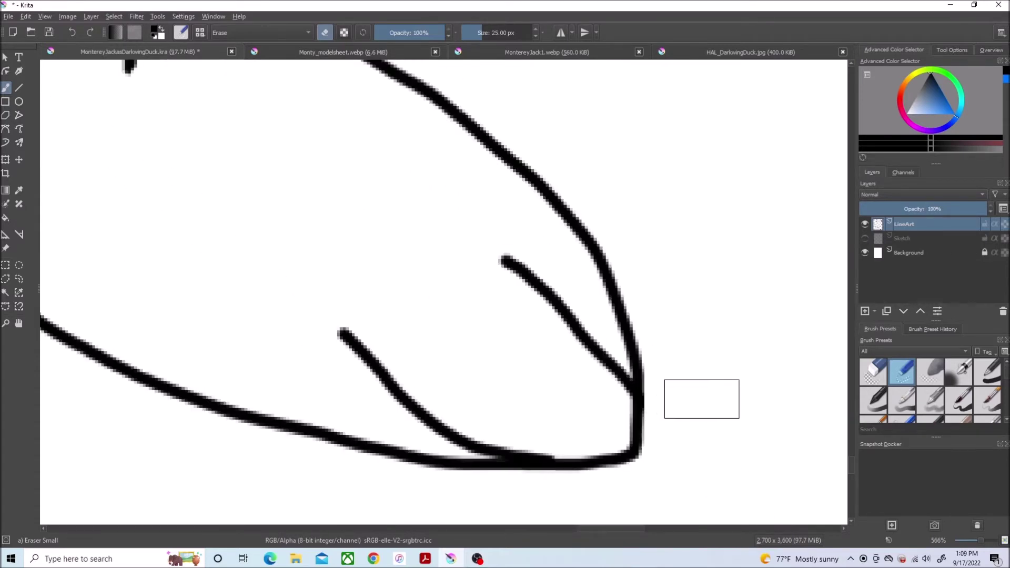
{"action": "scroll", "coordinate": [436, 354], "scroll_direction": "down", "scroll_amount": 5}
- Lasso the short stray line between the coat hem's right corner and the tail, delete it, and deselect
{"action": "left_click_drag", "start_coordinate": [851, 396], "coordinate": [850, 348]}
{"action": "scroll", "coordinate": [332, 226], "scroll_direction": "up", "scroll_amount": 3}
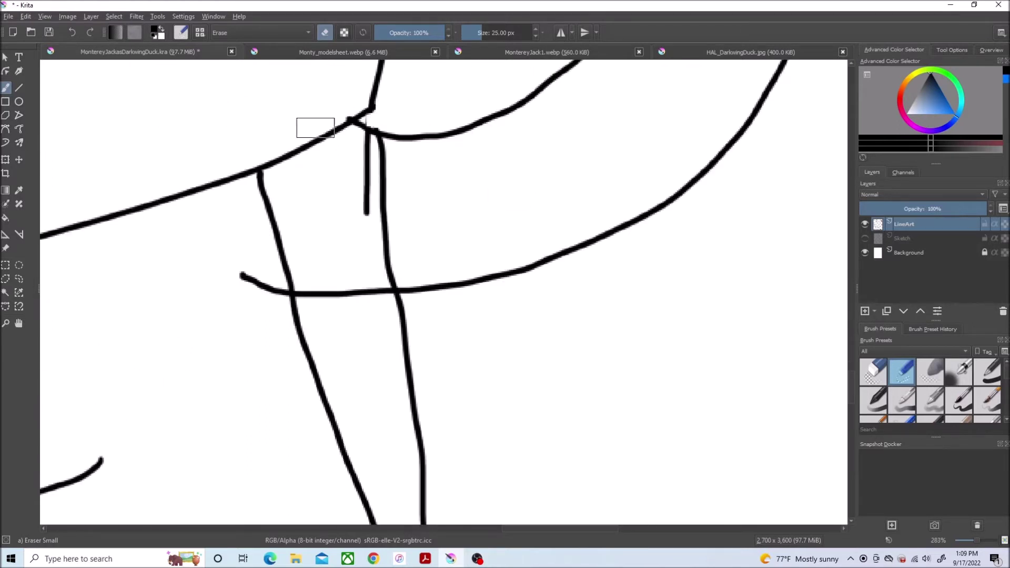
{"action": "left_click", "coordinate": [19, 278]}
{"action": "left_click_drag", "start_coordinate": [366, 126], "coordinate": [395, 125]}
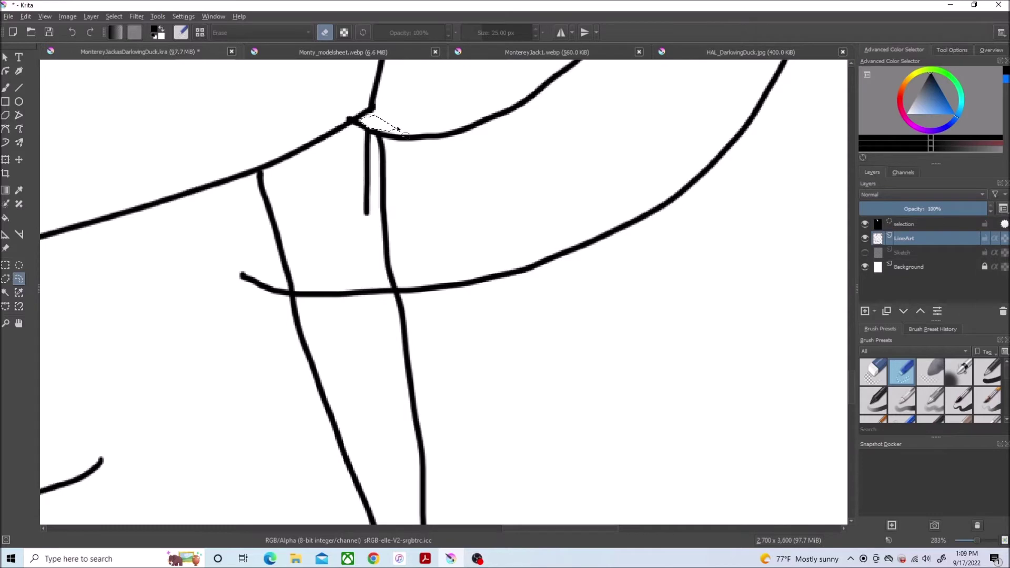
{"action": "left_click", "coordinate": [115, 17]}
{"action": "left_click", "coordinate": [125, 40]}
{"action": "left_click", "coordinate": [5, 87]}
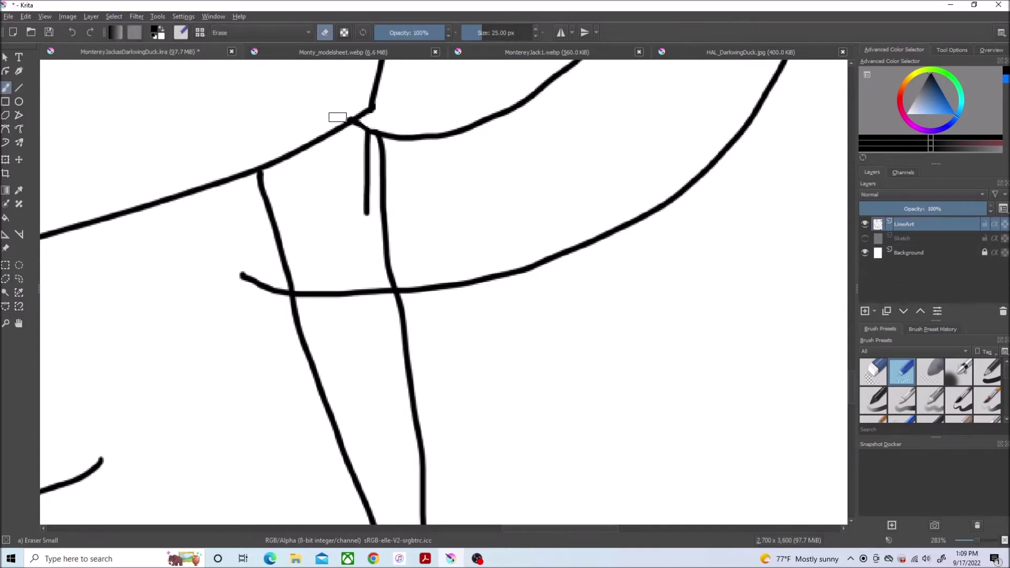
- Erase the leg lines crossing the tail, the tail's overshooting end and the redundant outer line of the right leg
{"action": "left_click_drag", "start_coordinate": [375, 204], "coordinate": [392, 247]}
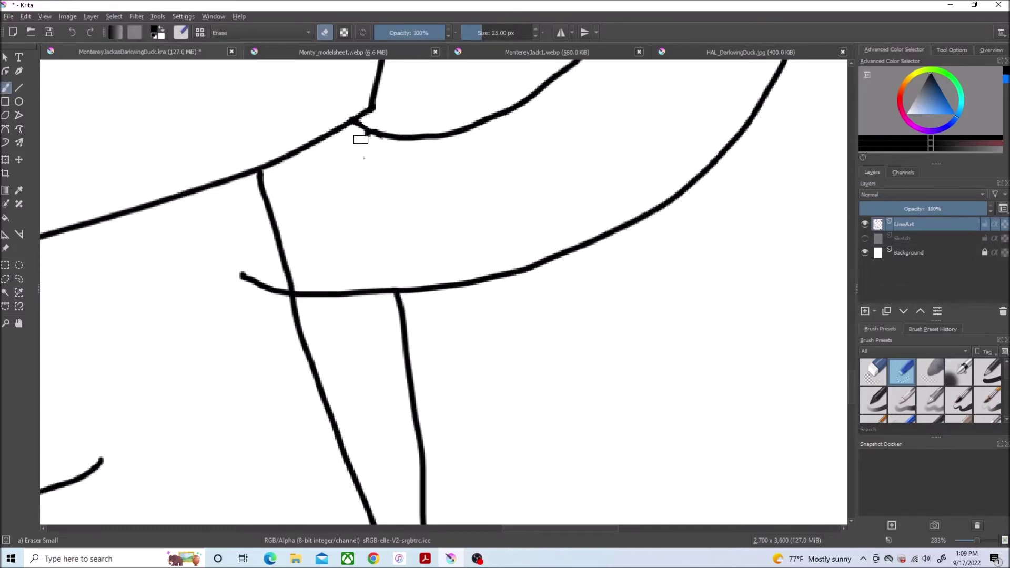
{"action": "left_click_drag", "start_coordinate": [422, 481], "coordinate": [398, 300]}
{"action": "scroll", "coordinate": [849, 263], "scroll_direction": "down", "scroll_amount": 6}
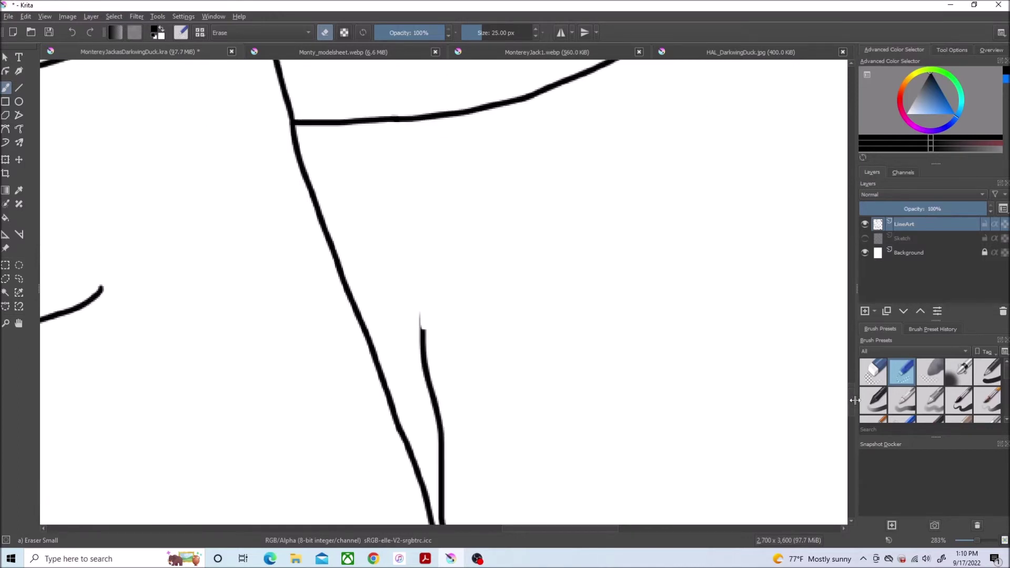
{"action": "left_click_drag", "start_coordinate": [421, 95], "coordinate": [450, 305]}
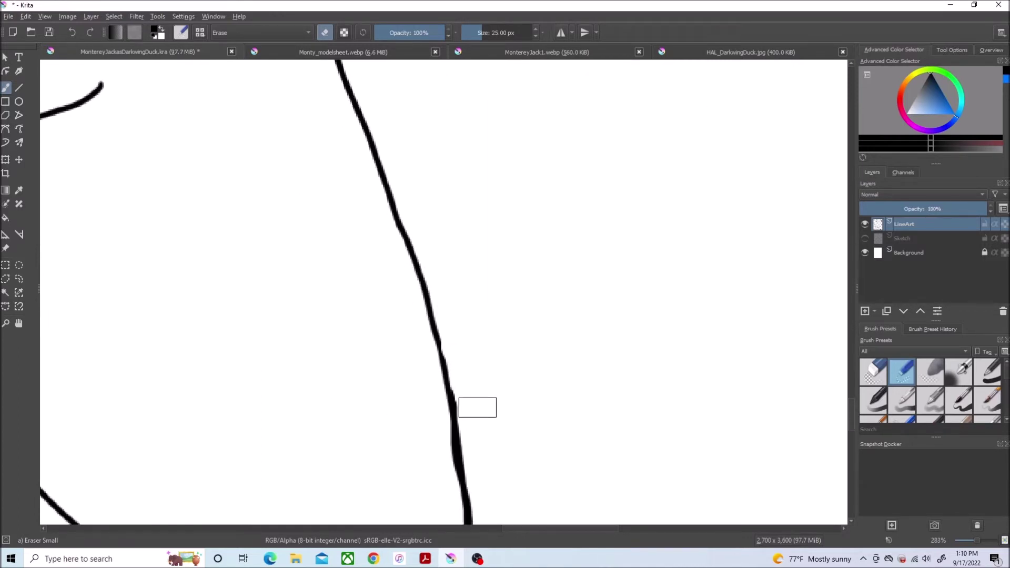
{"action": "key", "text": "slash"}
{"action": "scroll", "coordinate": [443, 374], "scroll_direction": "up", "scroll_amount": 2}
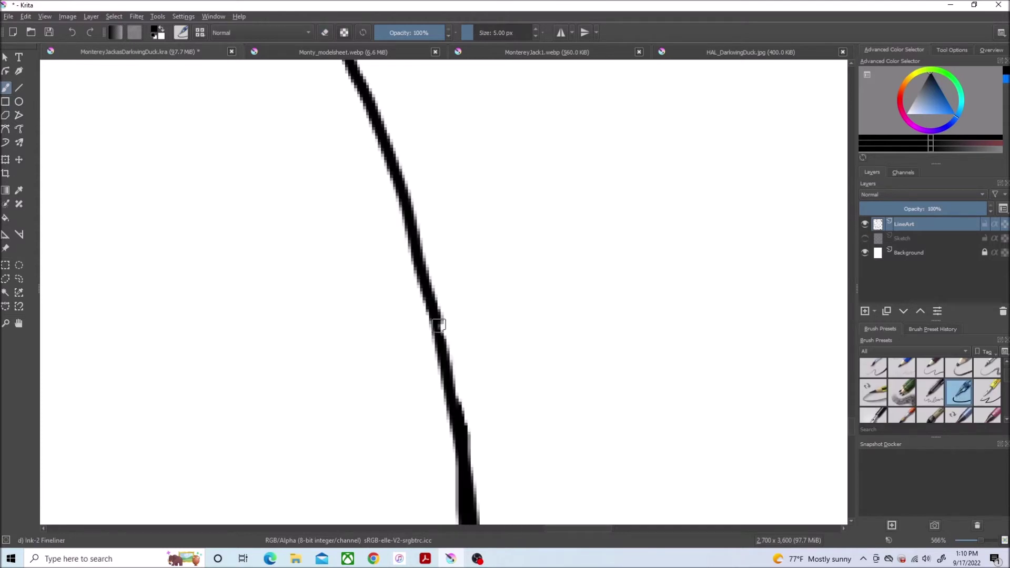
{"action": "key", "text": "slash"}
- Erase the overshooting lines at the coat hem's left corners and tidy the joins between the belly line and legs
{"action": "scroll", "coordinate": [433, 435], "scroll_direction": "down", "scroll_amount": 2}
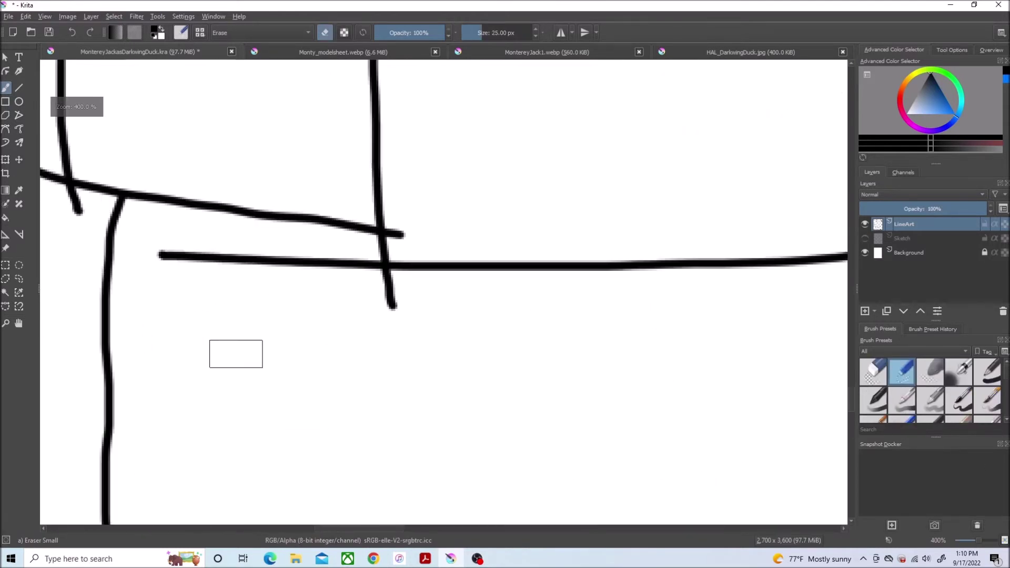
{"action": "left_click_drag", "start_coordinate": [383, 279], "coordinate": [147, 245]}
{"action": "scroll", "coordinate": [255, 345], "scroll_direction": "down", "scroll_amount": 8}
{"action": "scroll", "coordinate": [241, 422], "scroll_direction": "up", "scroll_amount": 5}
{"action": "scroll", "coordinate": [350, 132], "scroll_direction": "down", "scroll_amount": 3}
{"action": "scroll", "coordinate": [464, 94], "scroll_direction": "up", "scroll_amount": 7}
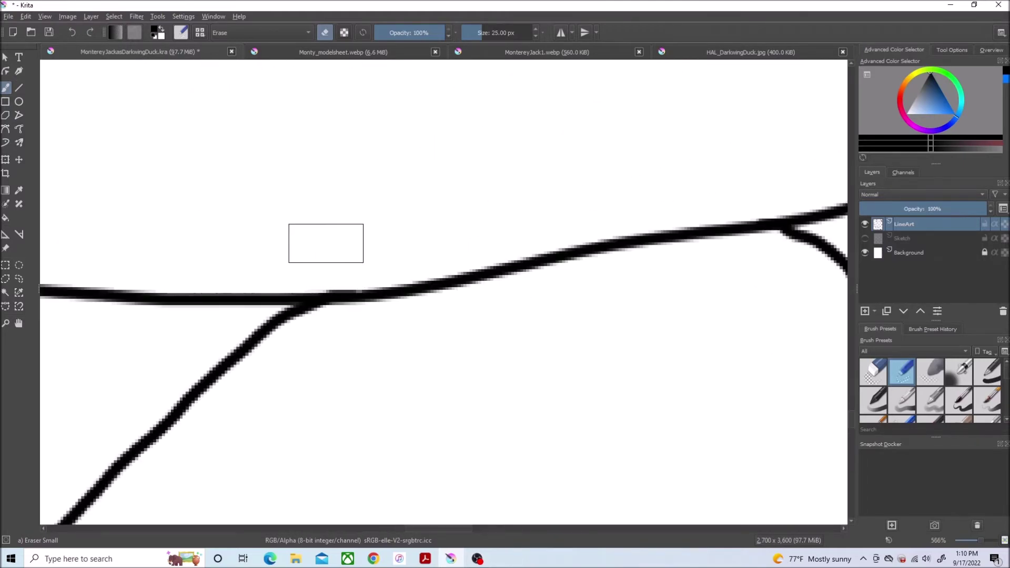
{"action": "scroll", "coordinate": [325, 241], "scroll_direction": "down", "scroll_amount": 3}
{"action": "scroll", "coordinate": [568, 376], "scroll_direction": "up", "scroll_amount": 2}
{"action": "left_click_drag", "start_coordinate": [491, 262], "coordinate": [484, 263]}
{"action": "scroll", "coordinate": [462, 505], "scroll_direction": "down", "scroll_amount": 2}
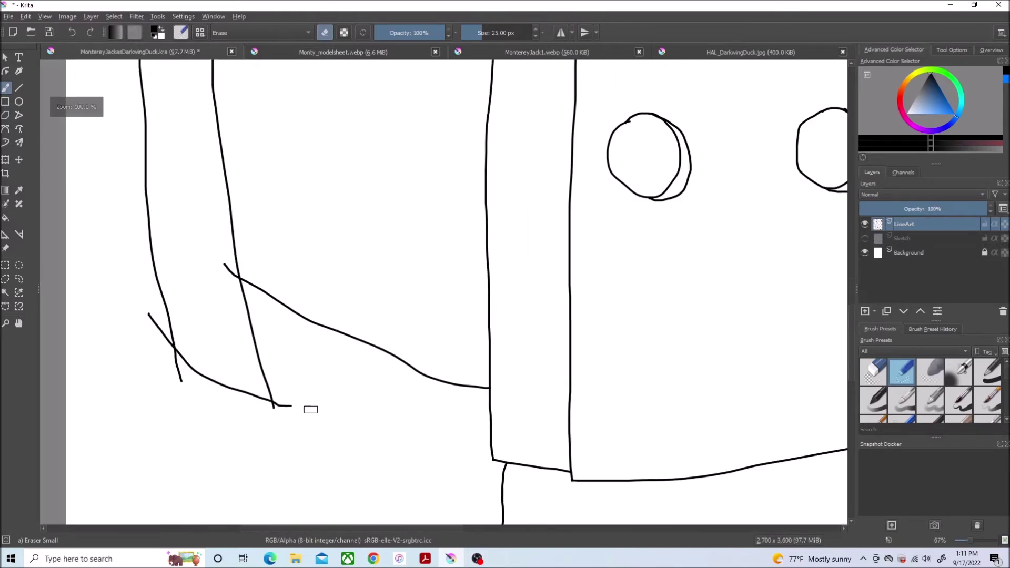
- Erase the overshooting line ends at the lower corners of the cape on the drawing's left side
{"action": "scroll", "coordinate": [263, 439], "scroll_direction": "up", "scroll_amount": 2}
{"action": "left_click_drag", "start_coordinate": [275, 359], "coordinate": [259, 356]}
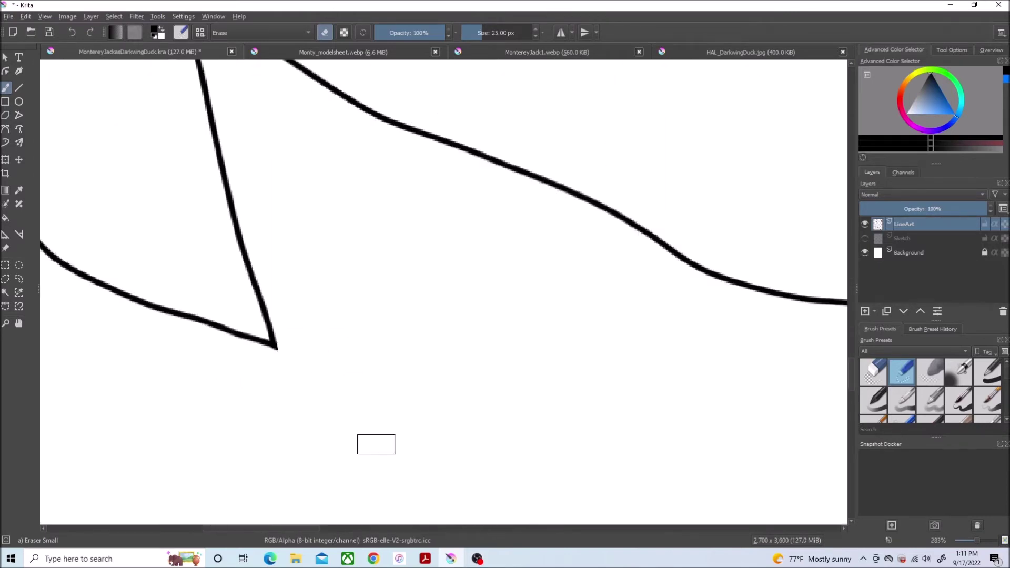
{"action": "left_click_drag", "start_coordinate": [302, 529], "coordinate": [261, 529]}
{"action": "mouse_move", "coordinate": [297, 289]}
{"action": "left_mouse_down"}
{"action": "mouse_move", "coordinate": [277, 225]}
{"action": "mouse_move", "coordinate": [250, 196]}
{"action": "left_mouse_up"}
{"action": "scroll", "coordinate": [251, 196], "scroll_direction": "up", "scroll_amount": 2}
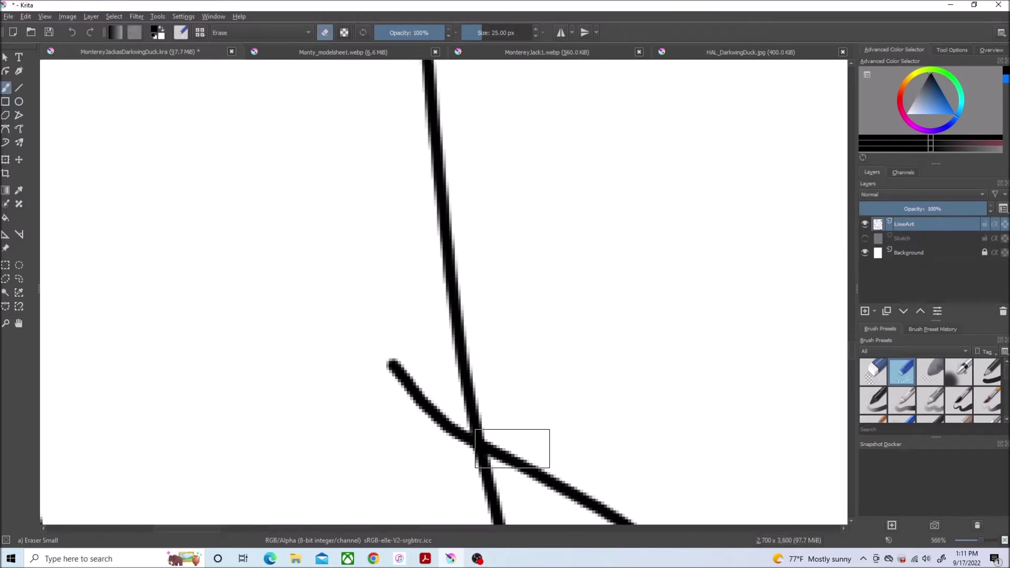
{"action": "mouse_move", "coordinate": [389, 334]}
{"action": "left_mouse_down"}
{"action": "mouse_move", "coordinate": [438, 434]}
{"action": "mouse_move", "coordinate": [395, 356]}
{"action": "left_mouse_up"}
{"action": "key", "text": "ctrl+z"}
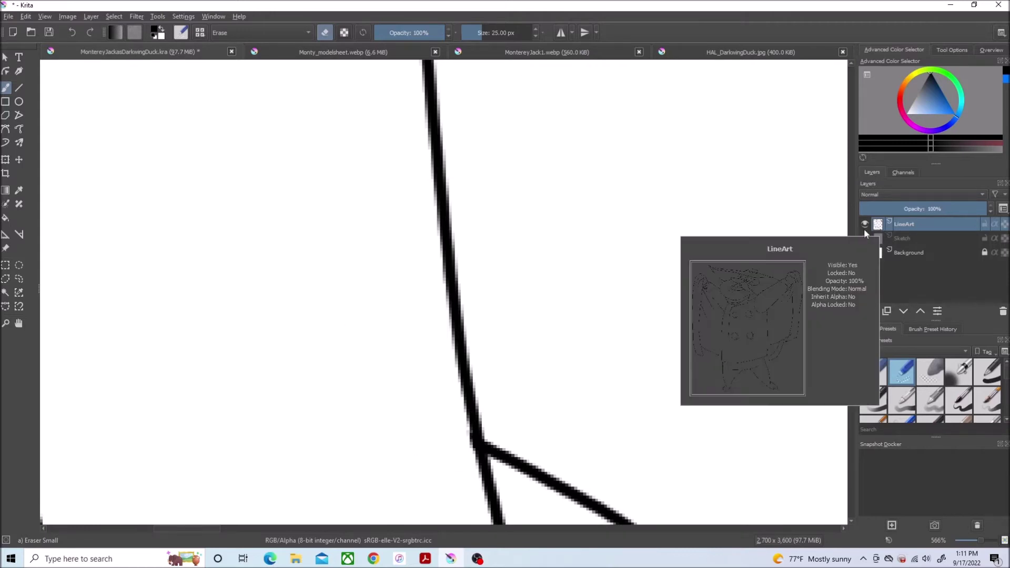
- Erase the stray line ends around the fist on the drawing's left side
{"action": "scroll", "coordinate": [613, 231], "scroll_direction": "down", "scroll_amount": 9}
{"action": "scroll", "coordinate": [600, 110], "scroll_direction": "up", "scroll_amount": 8}
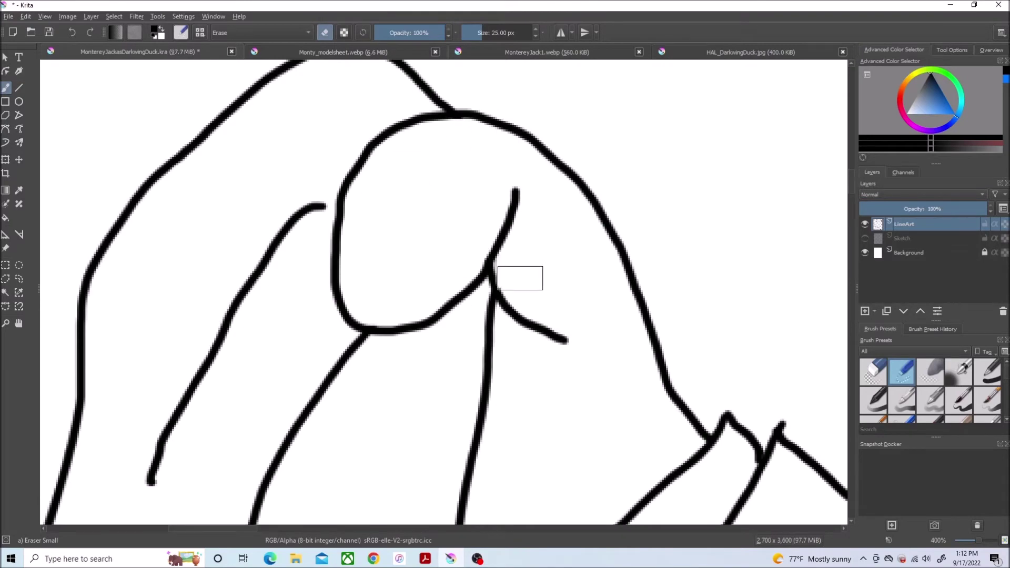
{"action": "scroll", "coordinate": [791, 391], "scroll_direction": "down", "scroll_amount": 3}
{"action": "scroll", "coordinate": [736, 495], "scroll_direction": "up", "scroll_amount": 4}
{"action": "scroll", "coordinate": [728, 421], "scroll_direction": "up", "scroll_amount": 2}
{"action": "left_click_drag", "start_coordinate": [493, 228], "coordinate": [520, 300]}
- Lasso and delete the stray stroke along the lower outer edge of the left cuff button
{"action": "left_click", "coordinate": [19, 279]}
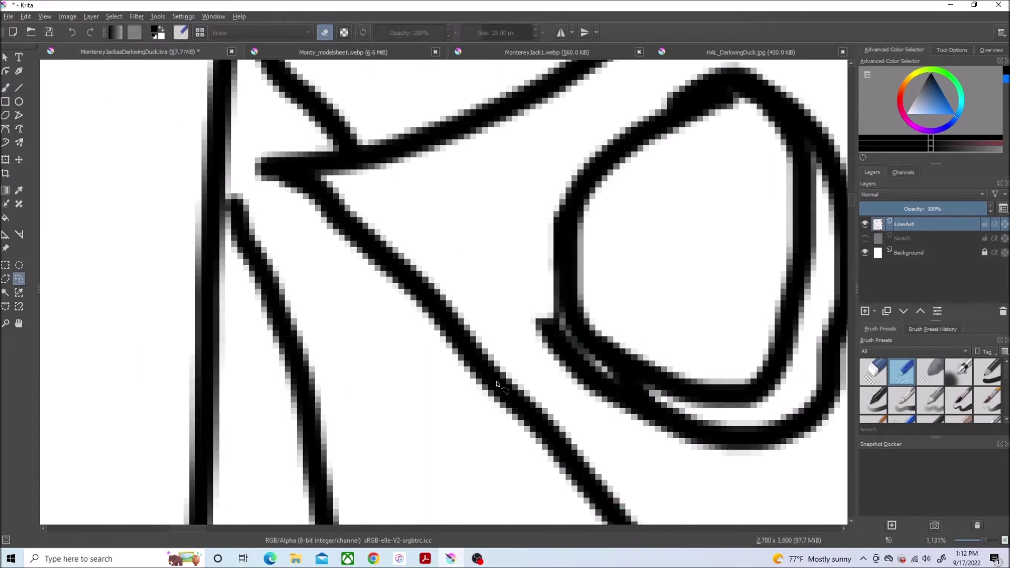
{"action": "left_click_drag", "start_coordinate": [668, 458], "coordinate": [673, 460]}
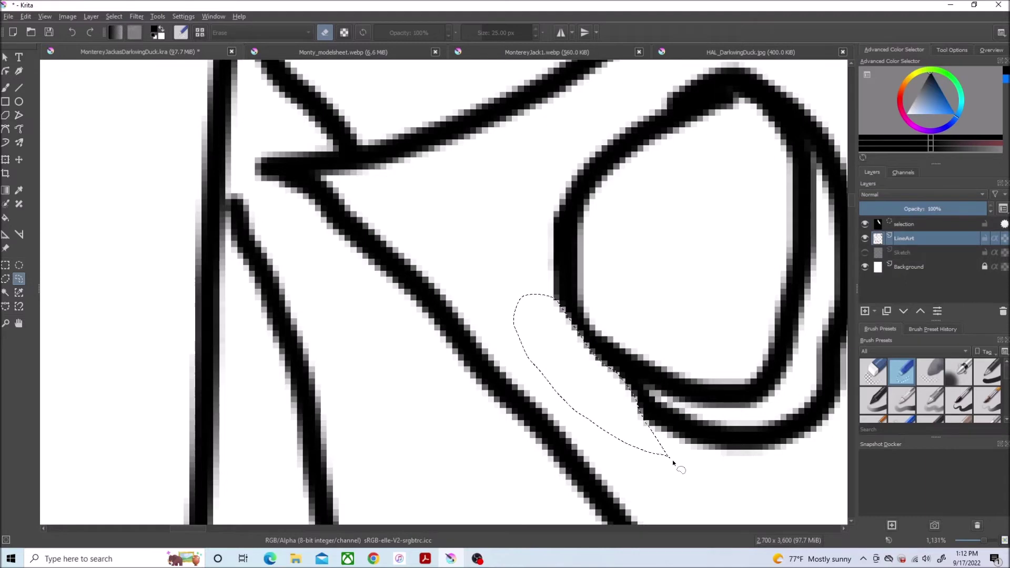
{"action": "scroll", "coordinate": [678, 450], "scroll_direction": "down", "scroll_amount": 8}
{"action": "scroll", "coordinate": [508, 316], "scroll_direction": "down", "scroll_amount": 4}
- Clean up the overshooting line ends at the pointed left tip of the hat brim with the eraser
{"action": "scroll", "coordinate": [548, 84], "scroll_direction": "up", "scroll_amount": 6}
{"action": "left_click", "coordinate": [6, 90]}
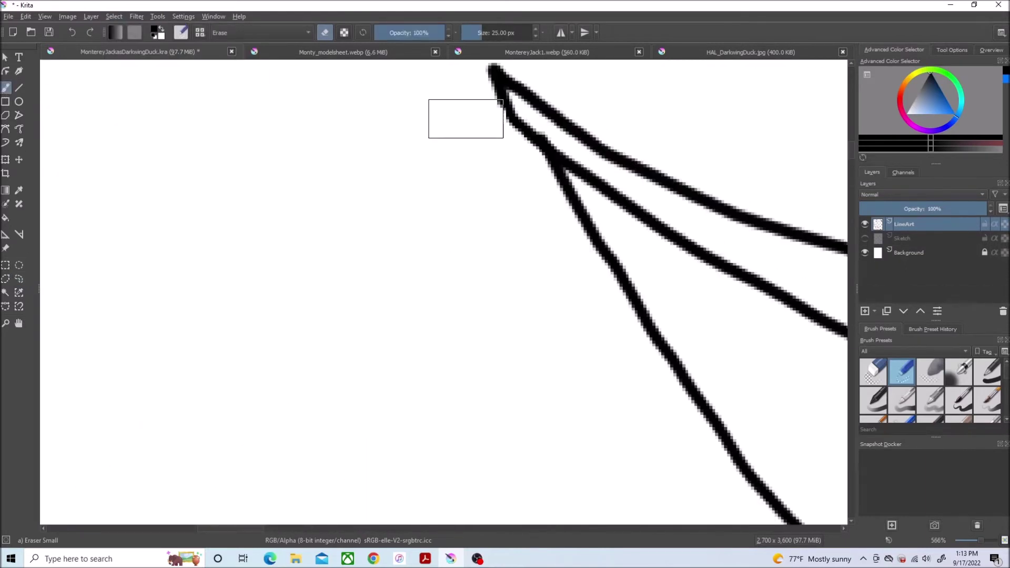
{"action": "scroll", "coordinate": [467, 115], "scroll_direction": "down", "scroll_amount": 4}
{"action": "left_click_drag", "start_coordinate": [635, 165], "coordinate": [613, 164]}
{"action": "scroll", "coordinate": [591, 185], "scroll_direction": "down", "scroll_amount": 4}
- Erase the overshooting line ends where the collar meets the coat's front edge and neck
{"action": "scroll", "coordinate": [684, 400], "scroll_direction": "up", "scroll_amount": 8}
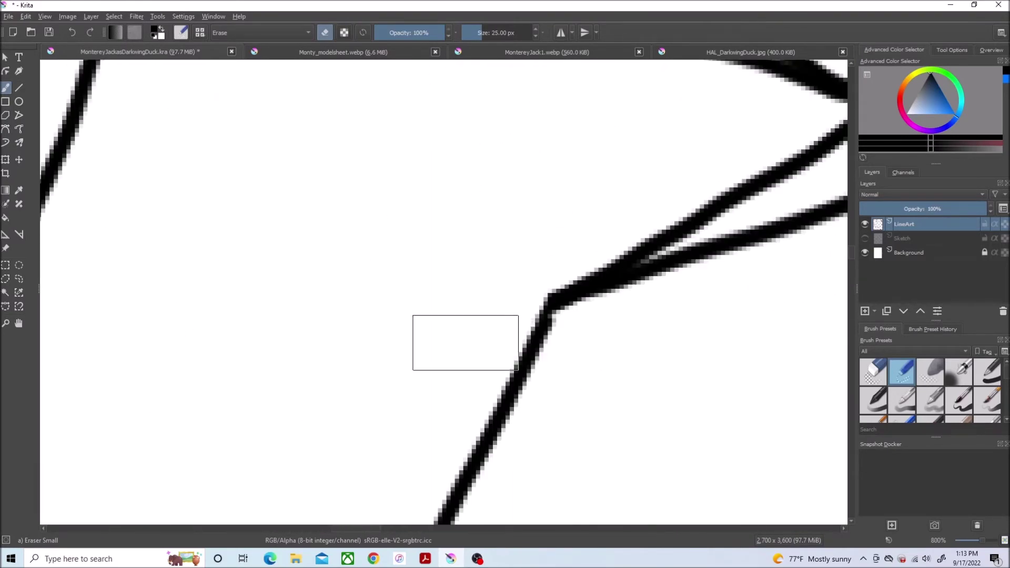
{"action": "scroll", "coordinate": [452, 187], "scroll_direction": "down", "scroll_amount": 3}
{"action": "scroll", "coordinate": [357, 184], "scroll_direction": "up", "scroll_amount": 3}
{"action": "left_click_drag", "start_coordinate": [256, 166], "coordinate": [243, 161]}
{"action": "left_click", "coordinate": [284, 84]}
{"action": "scroll", "coordinate": [284, 84], "scroll_direction": "down", "scroll_amount": 3}
{"action": "scroll", "coordinate": [393, 155], "scroll_direction": "up", "scroll_amount": 3}
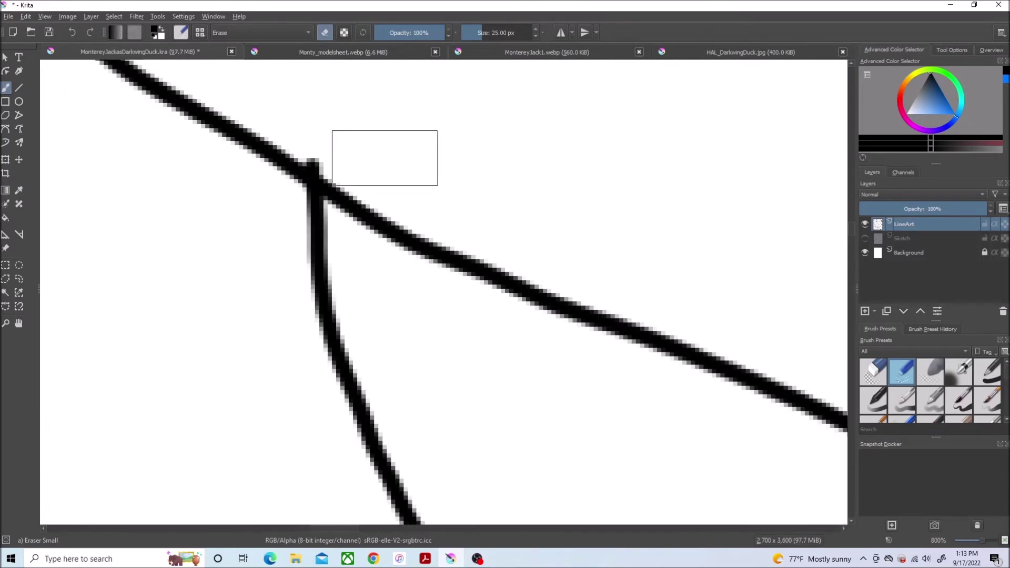
- Erase the overshooting line ends around the shoulder and where the line behind the head meets the raised sleeve on the drawing's right side
{"action": "scroll", "coordinate": [737, 174], "scroll_direction": "down", "scroll_amount": 3}
{"action": "scroll", "coordinate": [524, 221], "scroll_direction": "up", "scroll_amount": 4}
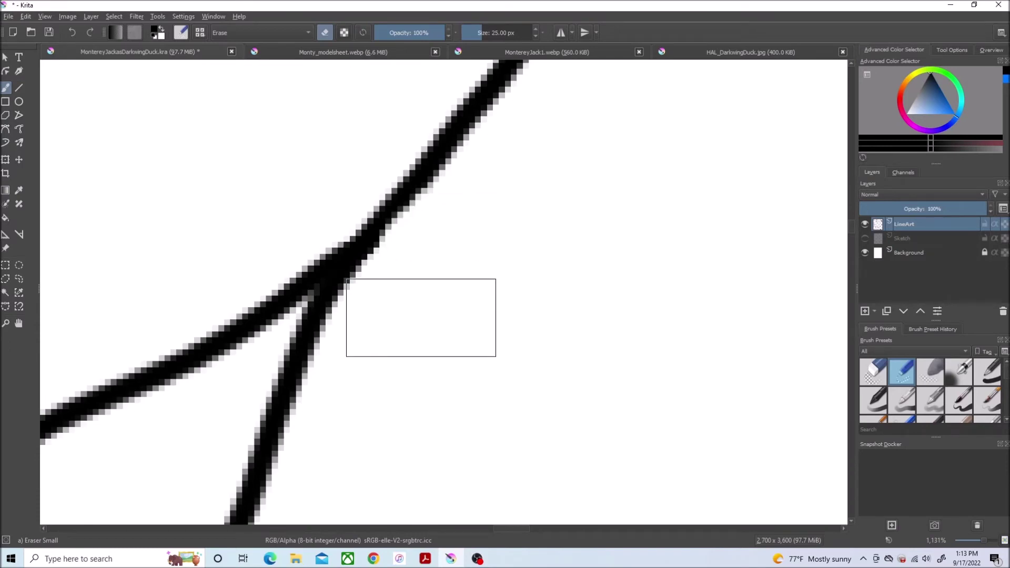
{"action": "scroll", "coordinate": [626, 184], "scroll_direction": "down", "scroll_amount": 4}
{"action": "scroll", "coordinate": [628, 190], "scroll_direction": "up", "scroll_amount": 2}
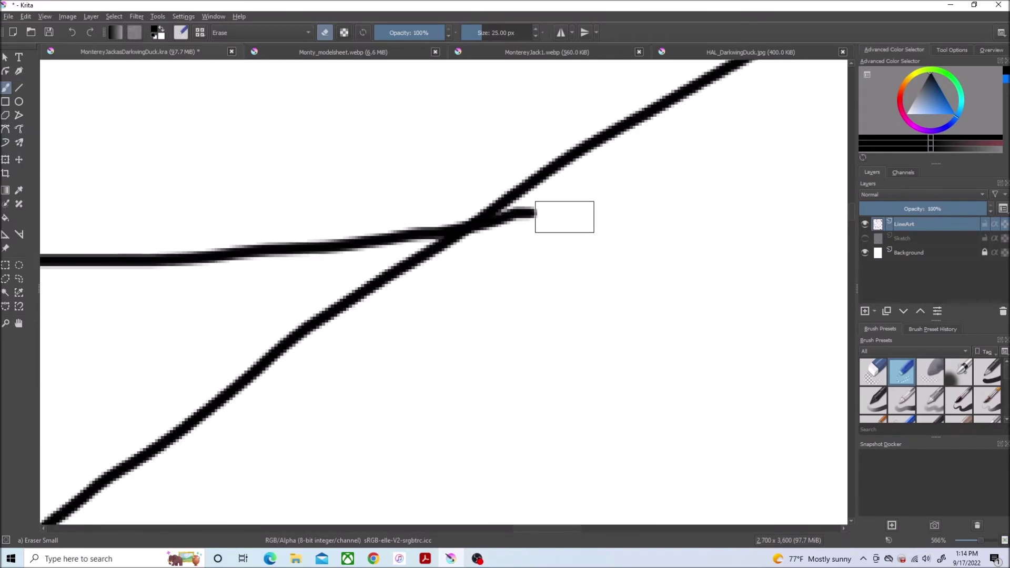
{"action": "scroll", "coordinate": [444, 250], "scroll_direction": "down", "scroll_amount": 7}
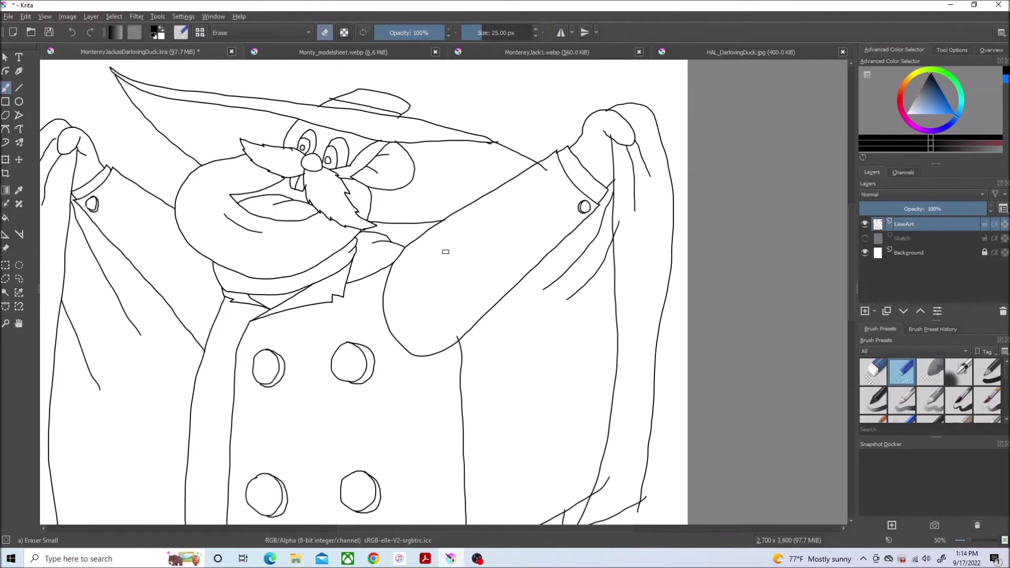
- Trim the hat brim line crossing the raised sleeve, and lasso and delete the stray line ends at the cuff's upper corner
{"action": "scroll", "coordinate": [417, 206], "scroll_direction": "up", "scroll_amount": 6}
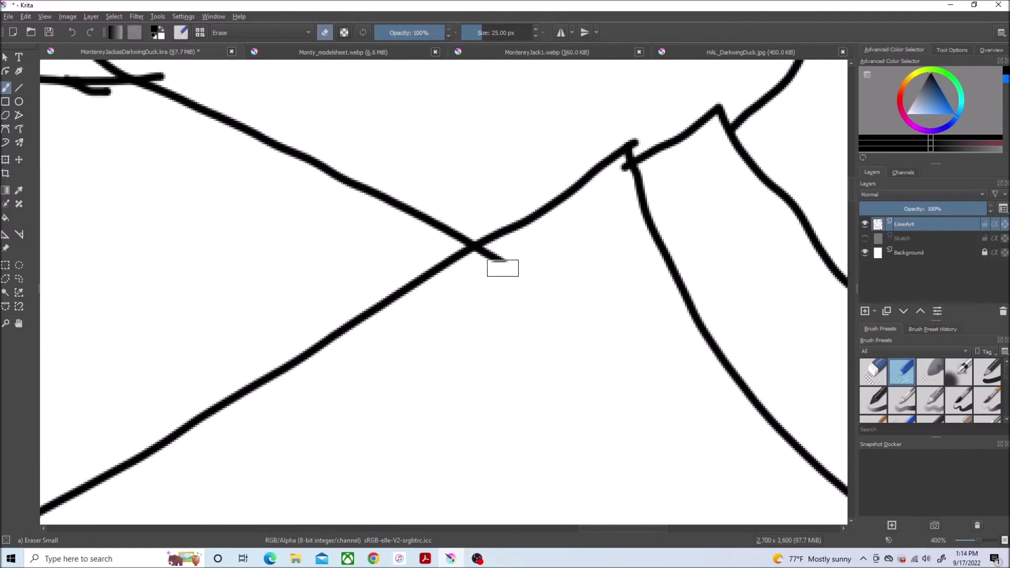
{"action": "left_click", "coordinate": [19, 279]}
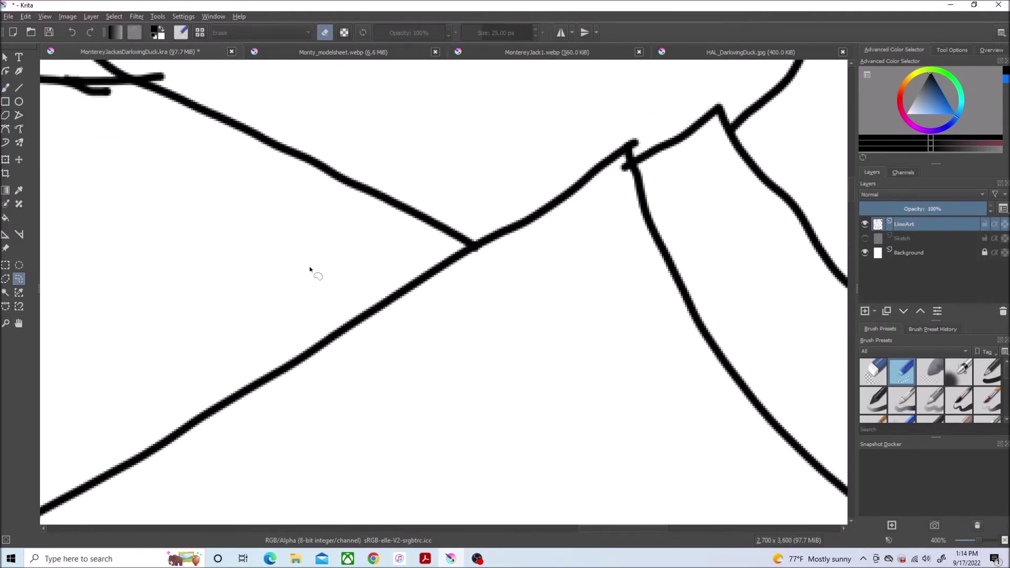
{"action": "left_click_drag", "start_coordinate": [635, 123], "coordinate": [651, 128]}
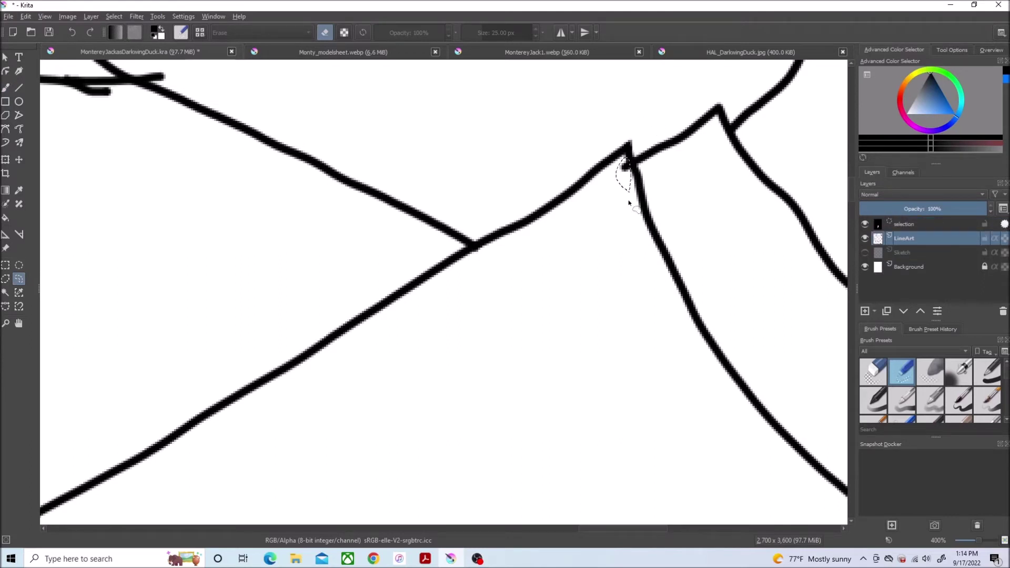
{"action": "left_click", "coordinate": [89, 17]}
{"action": "mouse_move", "coordinate": [113, 17]}
{"action": "left_click", "coordinate": [115, 42]}
- Erase the overshooting line ends where the brim edges meet near the hat's right tip
{"action": "left_click", "coordinate": [6, 88]}
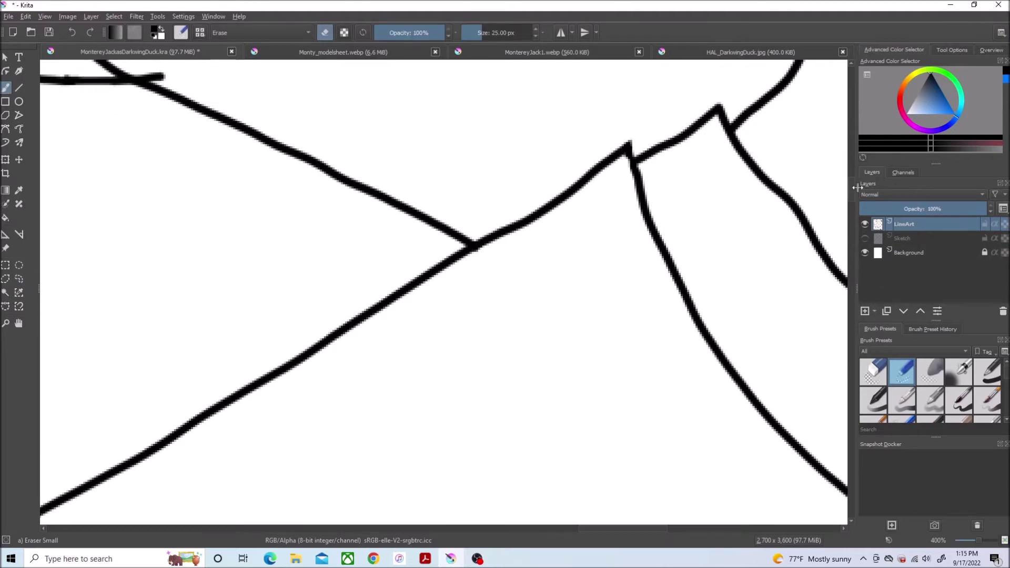
{"action": "scroll", "coordinate": [178, 238], "scroll_direction": "up", "scroll_amount": 3}
{"action": "scroll", "coordinate": [304, 221], "scroll_direction": "down", "scroll_amount": 4}
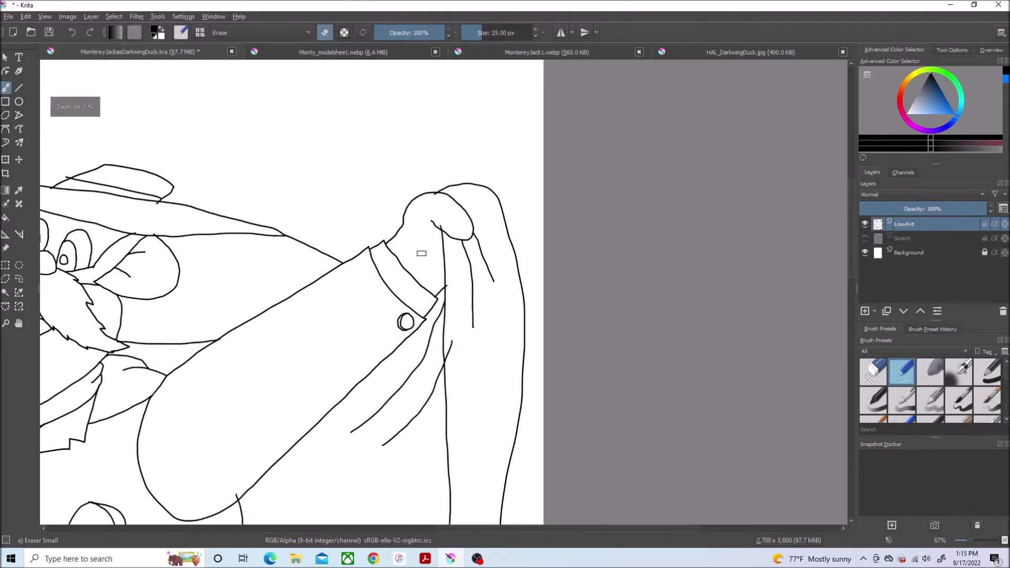
- Erase the overshooting line ends around the cuff corner, cape folds and fist on the drawing's right side
{"action": "scroll", "coordinate": [466, 334], "scroll_direction": "up", "scroll_amount": 4}
{"action": "left_click_drag", "start_coordinate": [504, 390], "coordinate": [478, 507]}
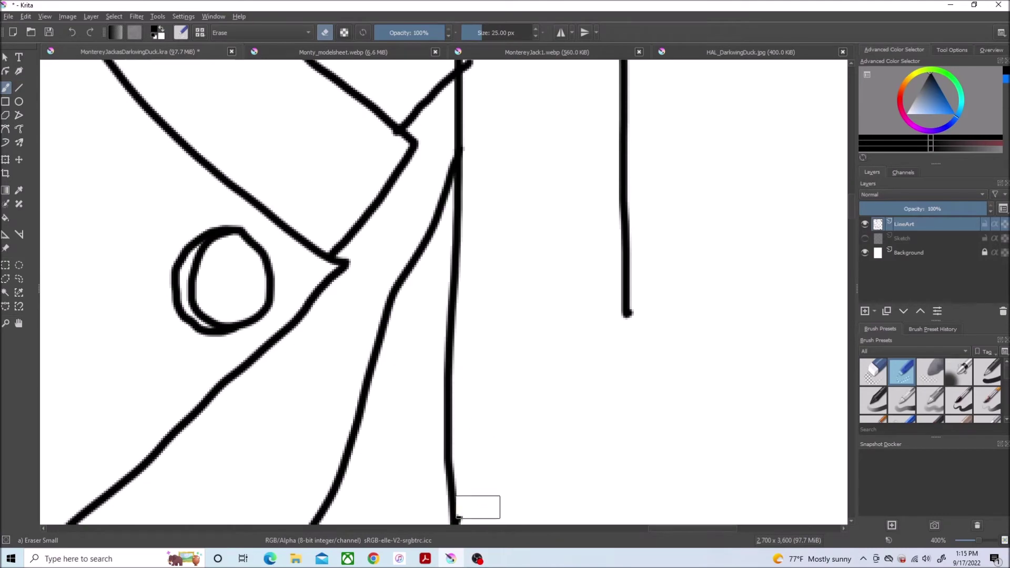
{"action": "scroll", "coordinate": [513, 281], "scroll_direction": "up", "scroll_amount": 3}
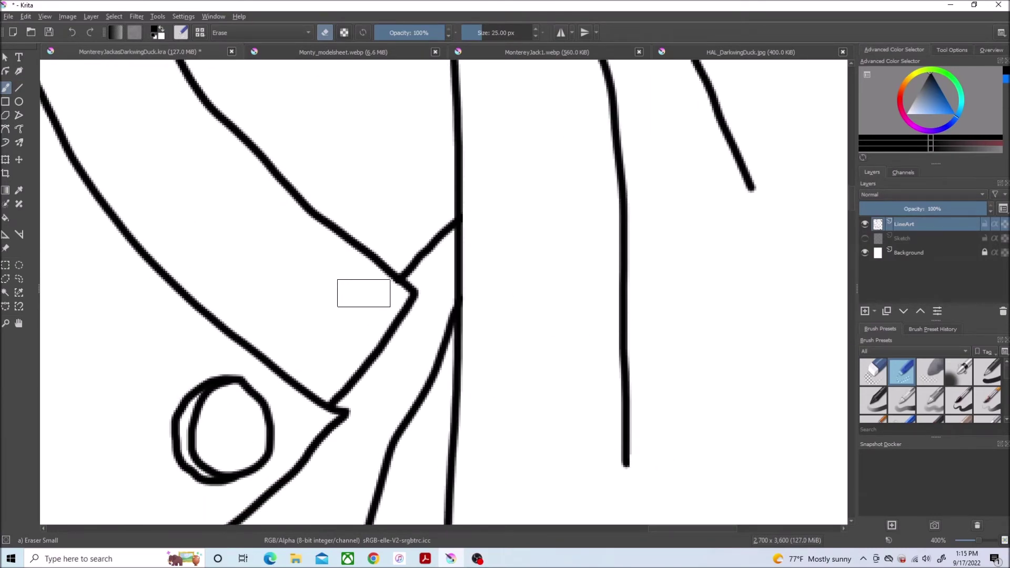
{"action": "scroll", "coordinate": [501, 234], "scroll_direction": "down", "scroll_amount": 5}
{"action": "scroll", "coordinate": [495, 148], "scroll_direction": "up", "scroll_amount": 6}
{"action": "left_click_drag", "start_coordinate": [421, 387], "coordinate": [448, 421]}
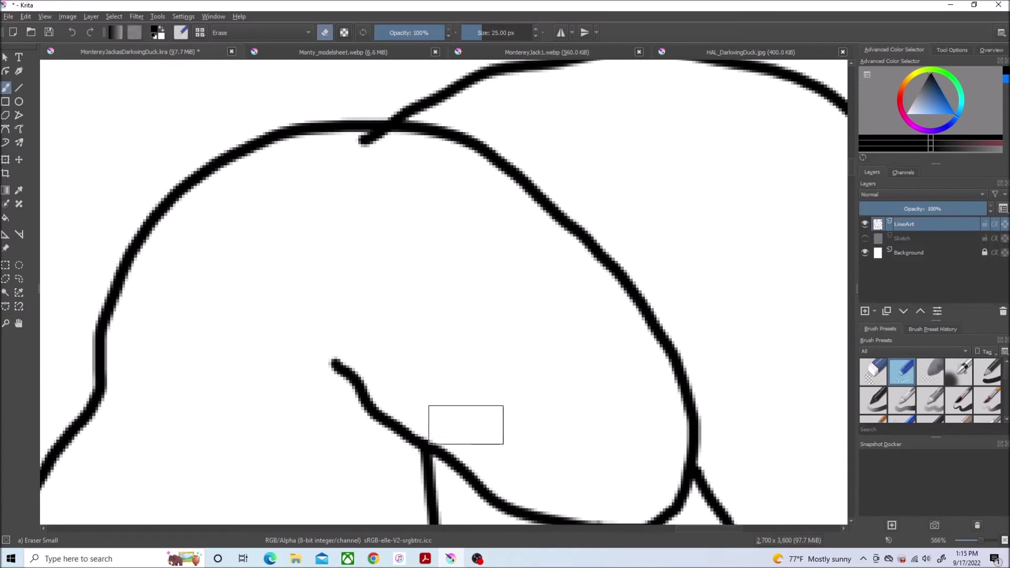
- Erase the line ends overshooting the cape's lower corners on the drawing's right side and the top of the tail
{"action": "scroll", "coordinate": [481, 390], "scroll_direction": "down", "scroll_amount": 3}
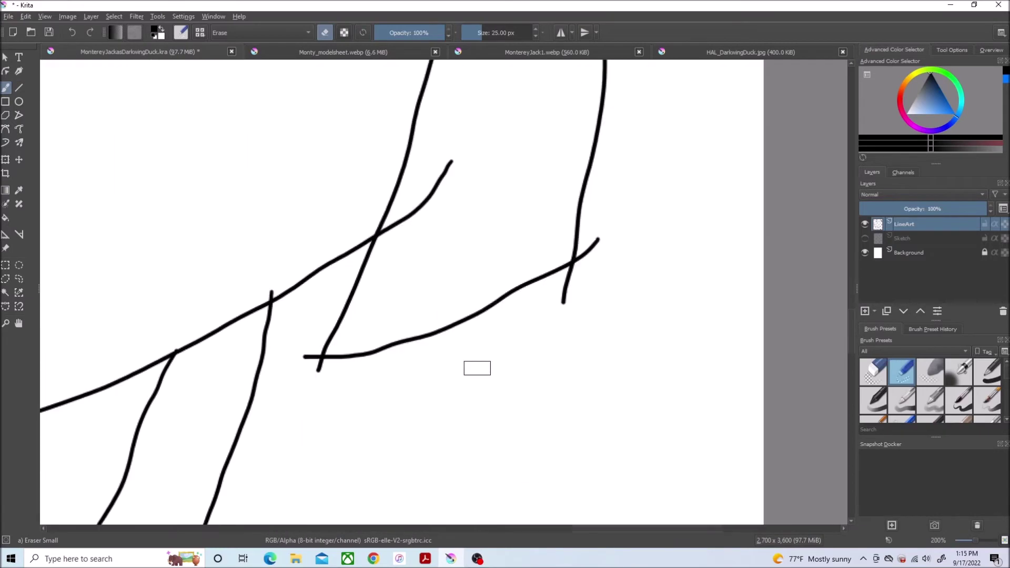
{"action": "left_click", "coordinate": [74, 34]}
{"action": "left_click_drag", "start_coordinate": [457, 153], "coordinate": [433, 190]}
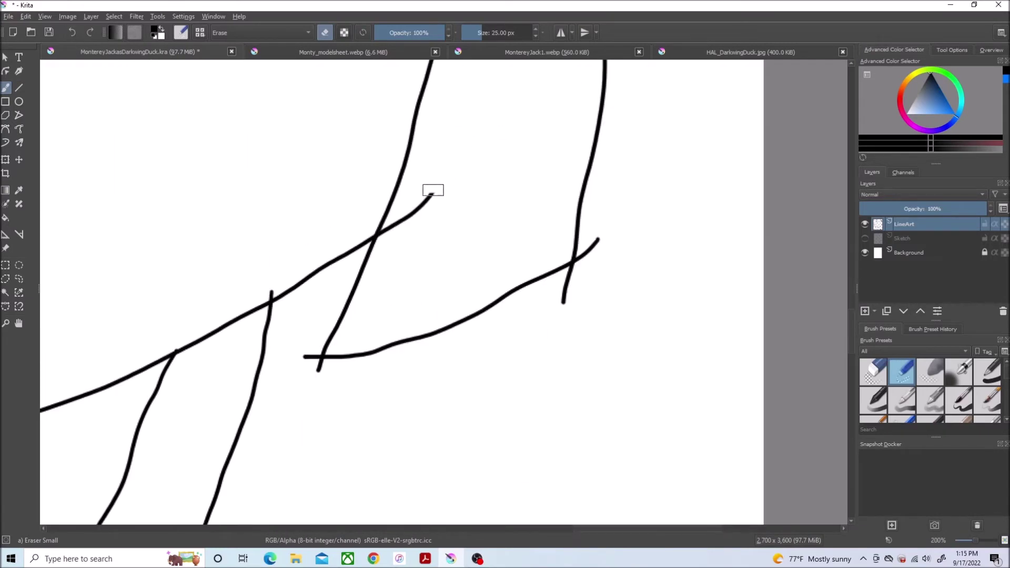
{"action": "left_click_drag", "start_coordinate": [603, 237], "coordinate": [586, 259]}
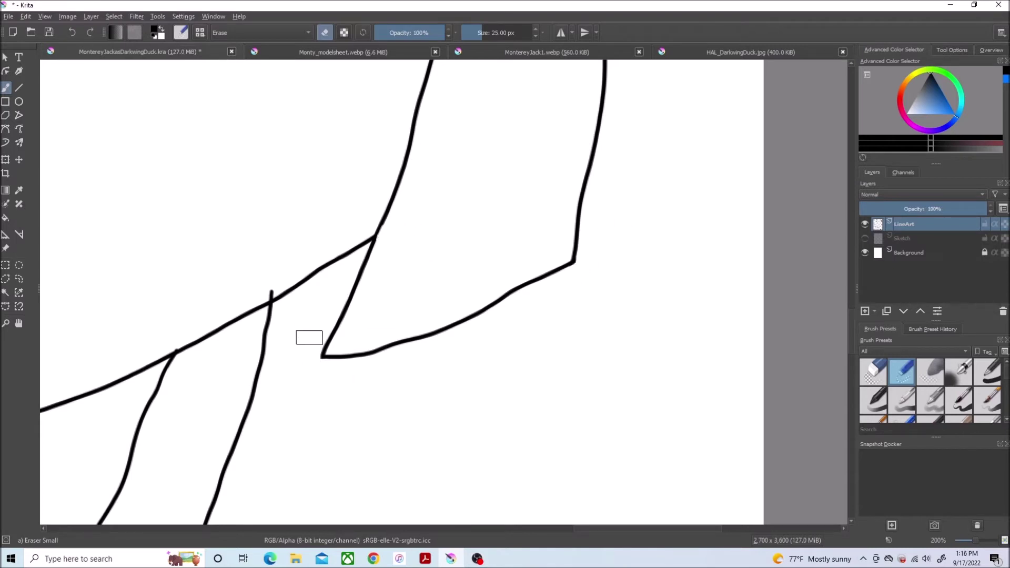
{"action": "key", "text": "ctrl+z"}
{"action": "scroll", "coordinate": [185, 316], "scroll_direction": "up", "scroll_amount": 4}
{"action": "left_click_drag", "start_coordinate": [526, 195], "coordinate": [508, 226]}
- Erase the overshooting line ends where the coat's side meets the cape's lower edge and the underside of the sleeve
{"action": "scroll", "coordinate": [437, 312], "scroll_direction": "down", "scroll_amount": 8}
{"action": "scroll", "coordinate": [438, 309], "scroll_direction": "up", "scroll_amount": 3}
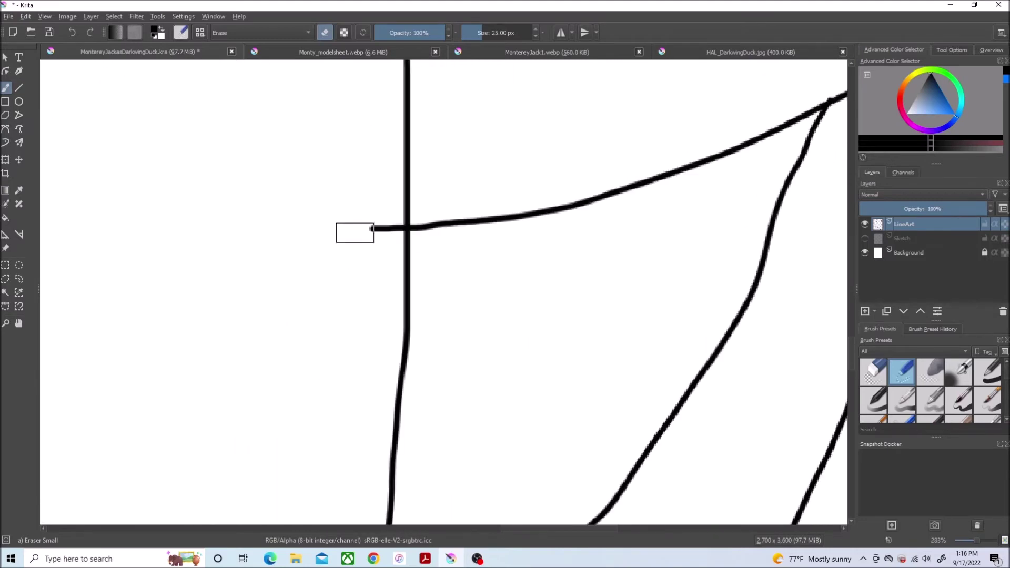
{"action": "scroll", "coordinate": [370, 238], "scroll_direction": "down", "scroll_amount": 5}
{"action": "scroll", "coordinate": [419, 146], "scroll_direction": "up", "scroll_amount": 7}
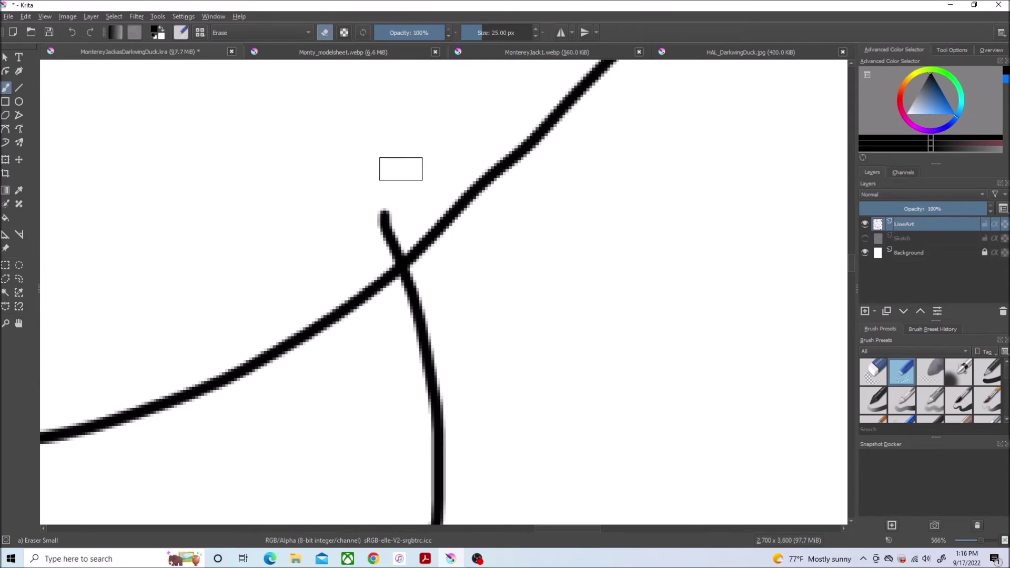
{"action": "left_click_drag", "start_coordinate": [386, 221], "coordinate": [379, 244]}
{"action": "scroll", "coordinate": [244, 174], "scroll_direction": "down", "scroll_amount": 8}
{"action": "scroll", "coordinate": [173, 100], "scroll_direction": "up", "scroll_amount": 6}
{"action": "scroll", "coordinate": [175, 100], "scroll_direction": "down", "scroll_amount": 3}
- Erase the ear line ends that overshoot the hat brim
{"action": "left_click_drag", "start_coordinate": [492, 529], "coordinate": [383, 529]}
{"action": "scroll", "coordinate": [352, 86], "scroll_direction": "up", "scroll_amount": 2}
{"action": "scroll", "coordinate": [458, 113], "scroll_direction": "down", "scroll_amount": 3}
{"action": "left_click_drag", "start_coordinate": [851, 298], "coordinate": [851, 246]}
{"action": "scroll", "coordinate": [555, 330], "scroll_direction": "up", "scroll_amount": 2}
{"action": "scroll", "coordinate": [766, 138], "scroll_direction": "up", "scroll_amount": 2}
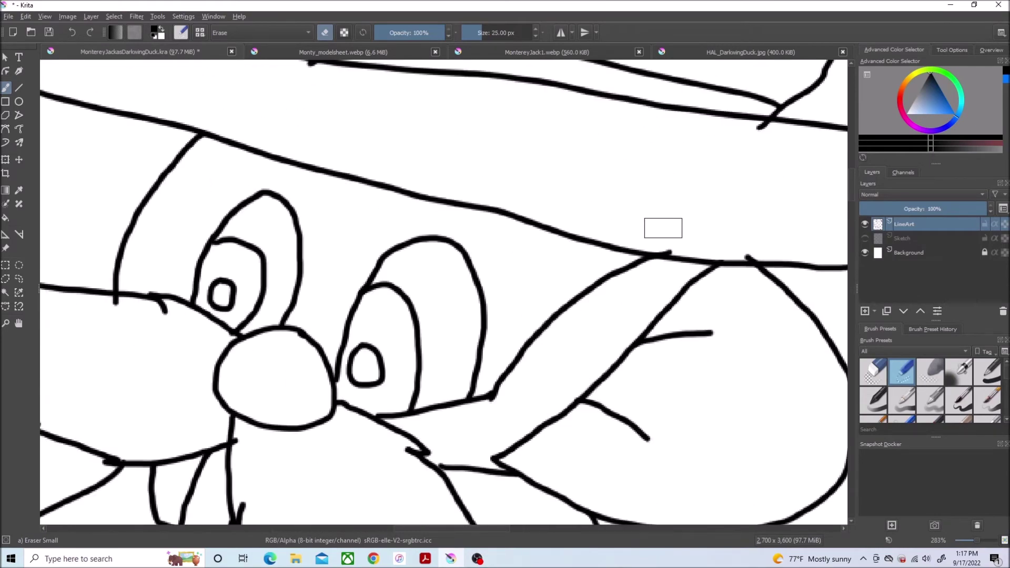
- Erase the overshooting line ends at the base of the hat crown and at the hat band
{"action": "scroll", "coordinate": [338, 113], "scroll_direction": "up", "scroll_amount": 2}
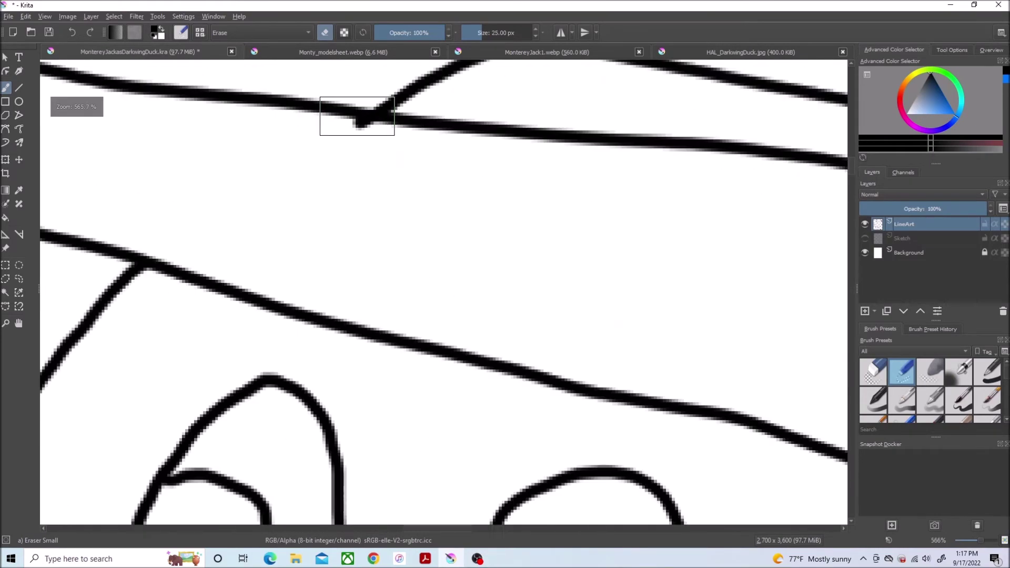
{"action": "scroll", "coordinate": [343, 144], "scroll_direction": "down", "scroll_amount": 1}
{"action": "scroll", "coordinate": [416, 139], "scroll_direction": "down", "scroll_amount": 3}
{"action": "scroll", "coordinate": [415, 138], "scroll_direction": "up", "scroll_amount": 1}
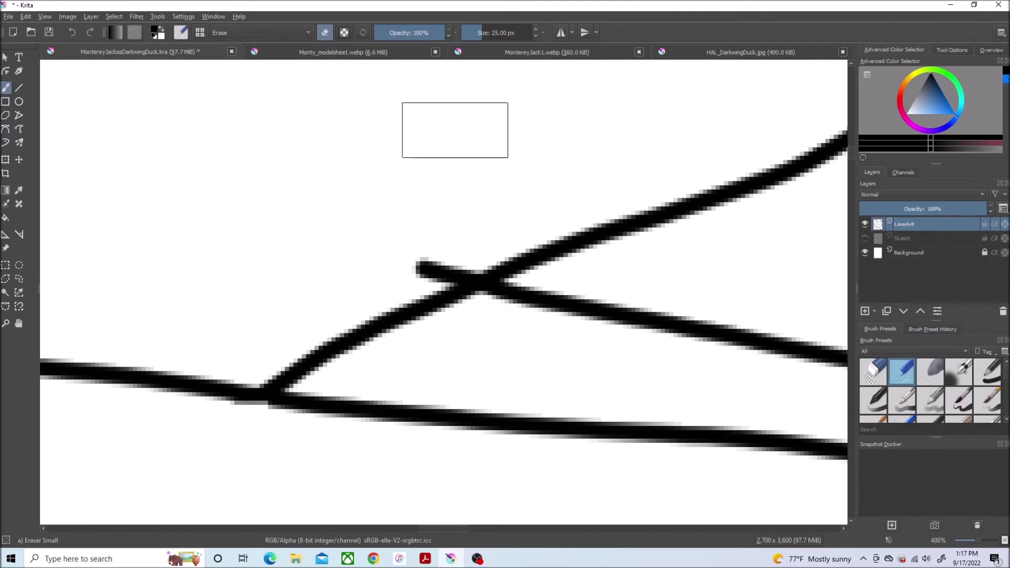
{"action": "scroll", "coordinate": [392, 269], "scroll_direction": "down", "scroll_amount": 10}
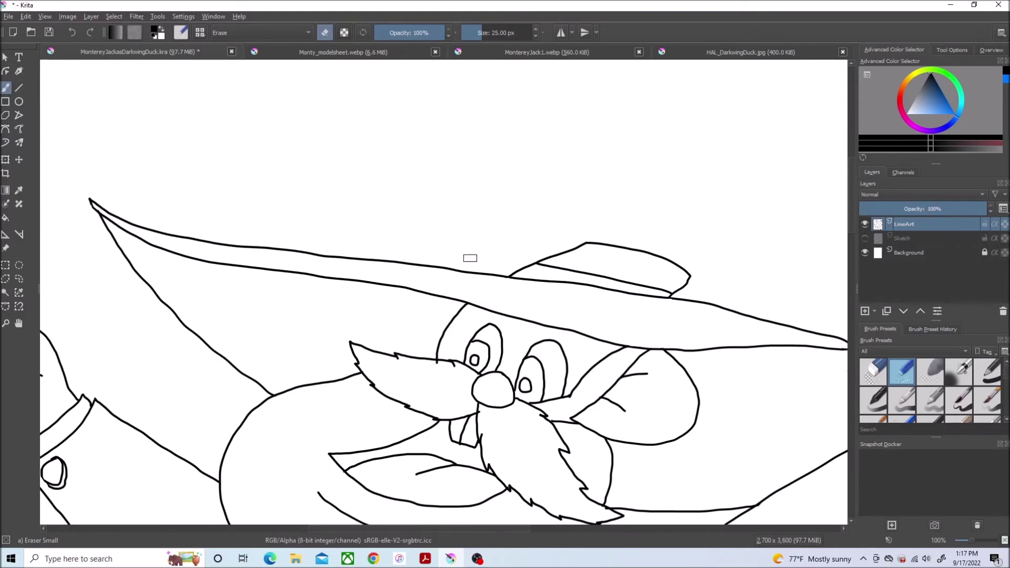
{"action": "scroll", "coordinate": [851, 215], "scroll_direction": "down", "scroll_amount": 2}
{"action": "scroll", "coordinate": [854, 237], "scroll_direction": "down", "scroll_amount": 2}
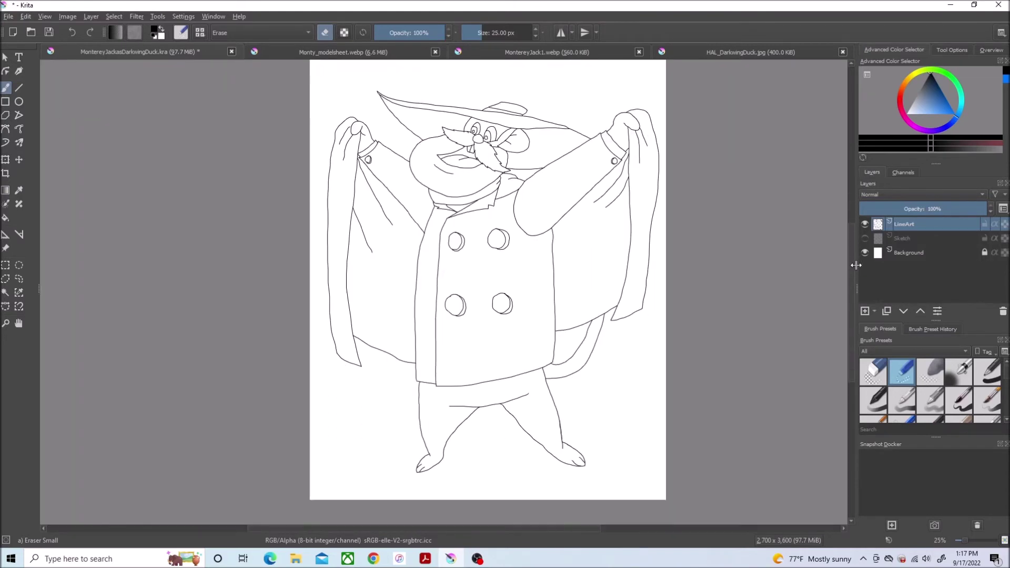
- Switch back to the Ink-2 Fineliner brush and add a paint layer named Color above the Sketch layer
{"action": "key", "text": "/"}
{"action": "left_click", "coordinate": [930, 238]}
{"action": "left_click", "coordinate": [91, 16]}
{"action": "mouse_move", "coordinate": [110, 63]}
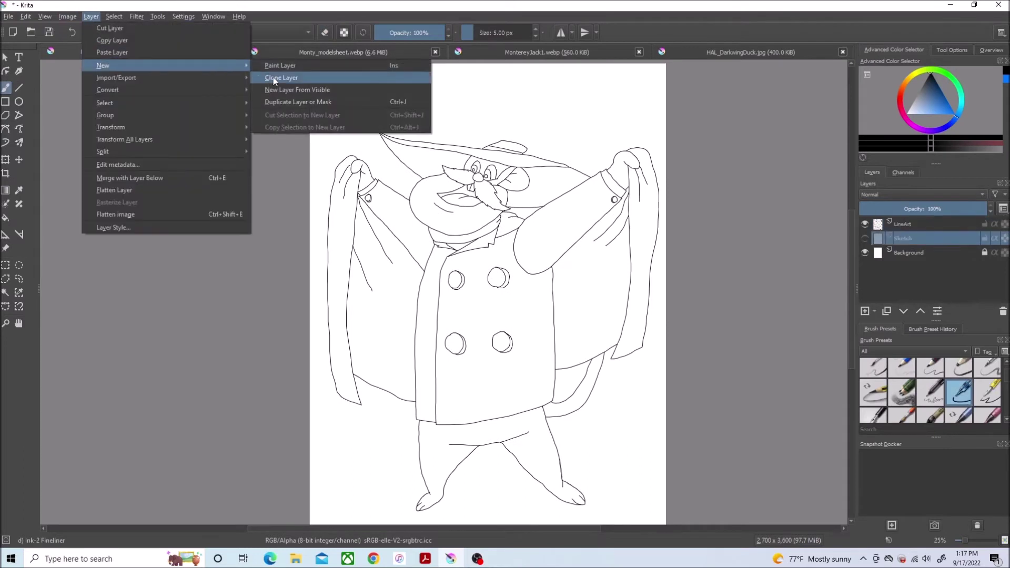
{"action": "left_click", "coordinate": [286, 68]}
- Select the empty areas outside the figure on the LineArt layer, including the enclosed gaps beside the neck and tail, with the contiguous selection
{"action": "left_click", "coordinate": [904, 223]}
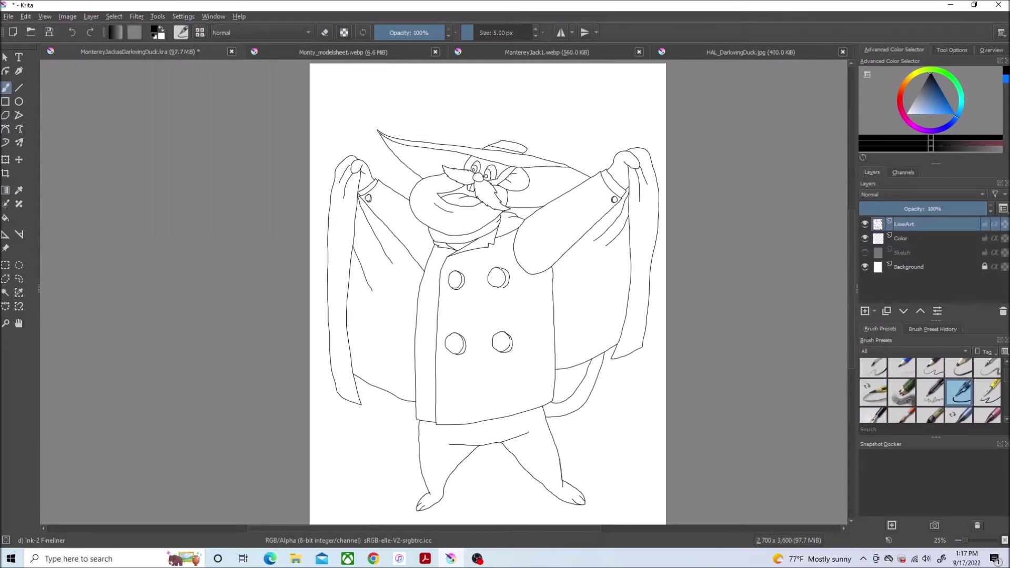
{"action": "left_click", "coordinate": [6, 294]}
{"action": "left_click", "coordinate": [382, 104]}
{"action": "left_click", "coordinate": [519, 212], "text": "shift"}
{"action": "left_click", "coordinate": [568, 385], "text": "shift"}
- Invert the selection so it covers the figure, and shrink it
{"action": "left_click", "coordinate": [113, 16]}
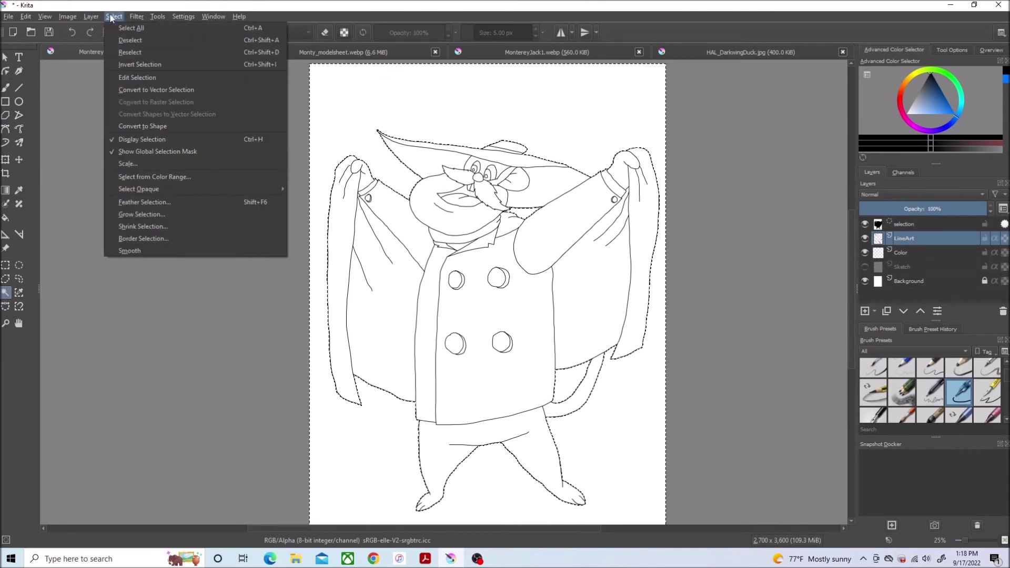
{"action": "left_click", "coordinate": [139, 64]}
{"action": "left_click", "coordinate": [114, 16]}
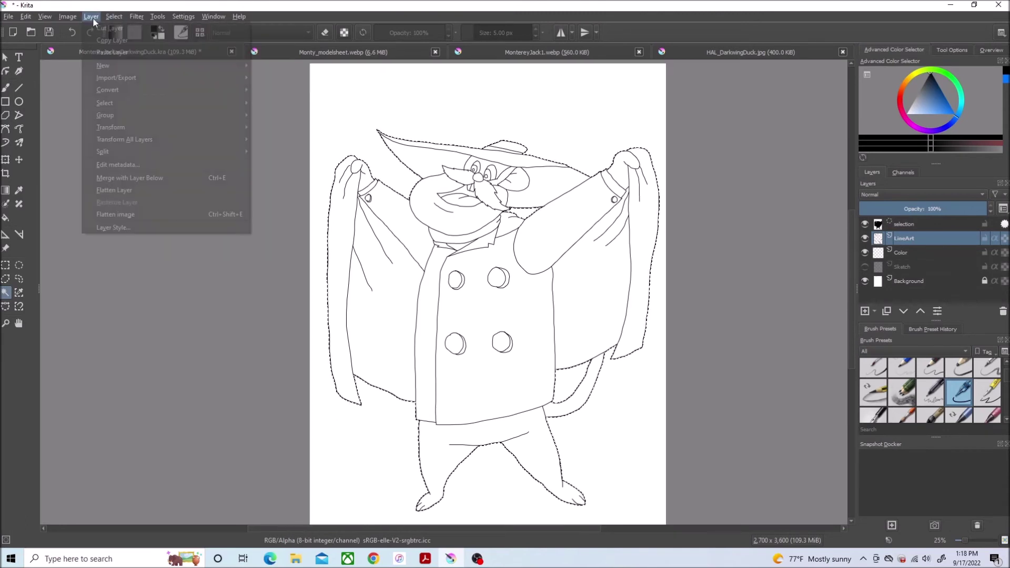
{"action": "left_click", "coordinate": [143, 226]}
{"action": "key", "text": "Return"}
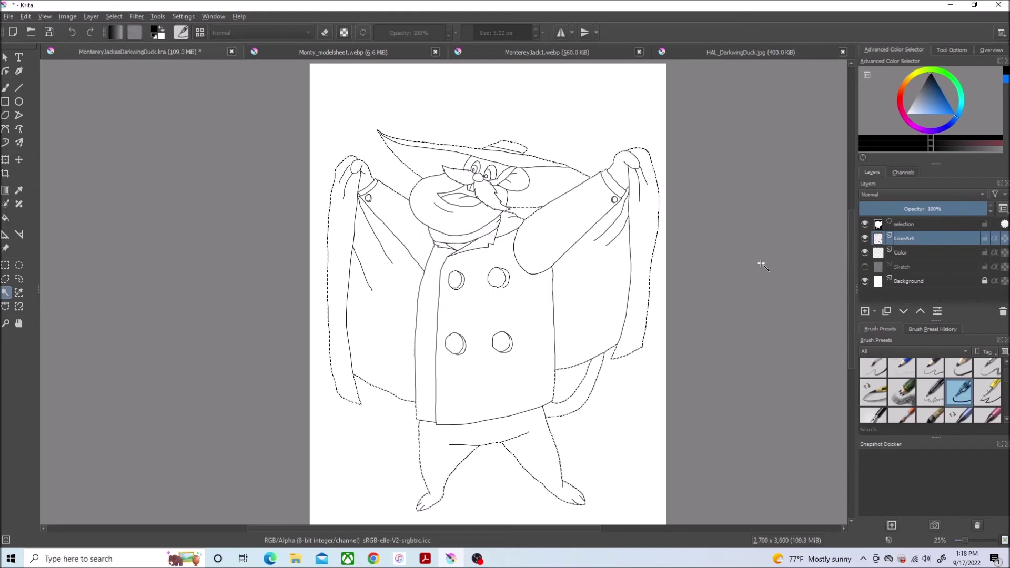
- Choose a deep purple based on HAL_DarkwingDuck.jpg and fill the selected figure with it on the Color layer
{"action": "left_click", "coordinate": [700, 52]}
{"action": "left_click", "coordinate": [931, 130]}
{"action": "mouse_move", "coordinate": [950, 111]}
{"action": "left_mouse_down"}
{"action": "mouse_move", "coordinate": [968, 124]}
{"action": "mouse_move", "coordinate": [966, 105]}
{"action": "left_mouse_up"}
{"action": "left_click", "coordinate": [211, 52]}
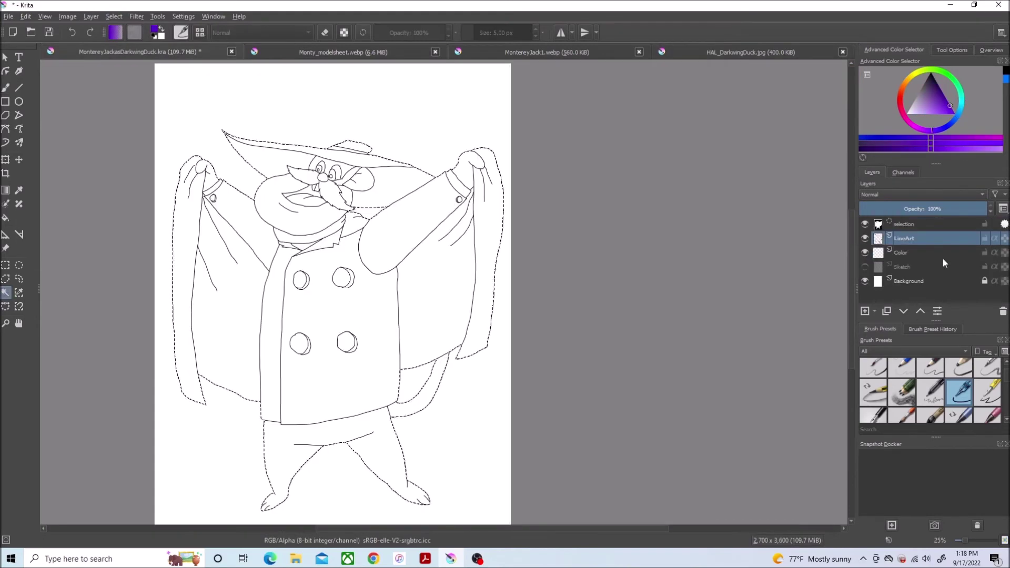
{"action": "key", "text": "b"}
{"action": "key", "text": "shift+BackSpace"}
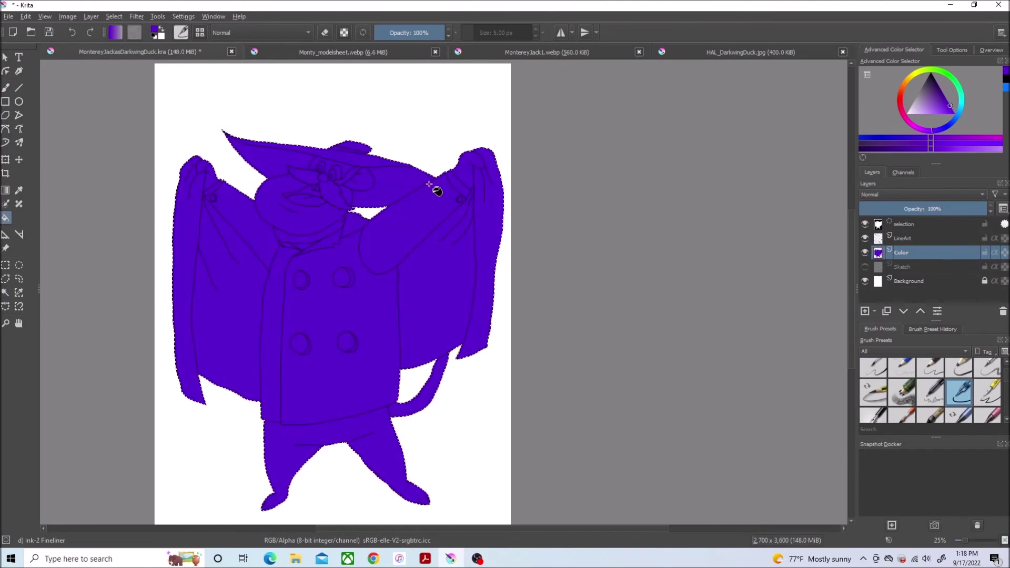
- Set the foreground color to an orange-brown matching the character's fur in MontereyJack1.webp and return to the drawing
{"action": "left_click", "coordinate": [466, 55]}
{"action": "left_click_drag", "start_coordinate": [903, 101], "coordinate": [942, 106]}
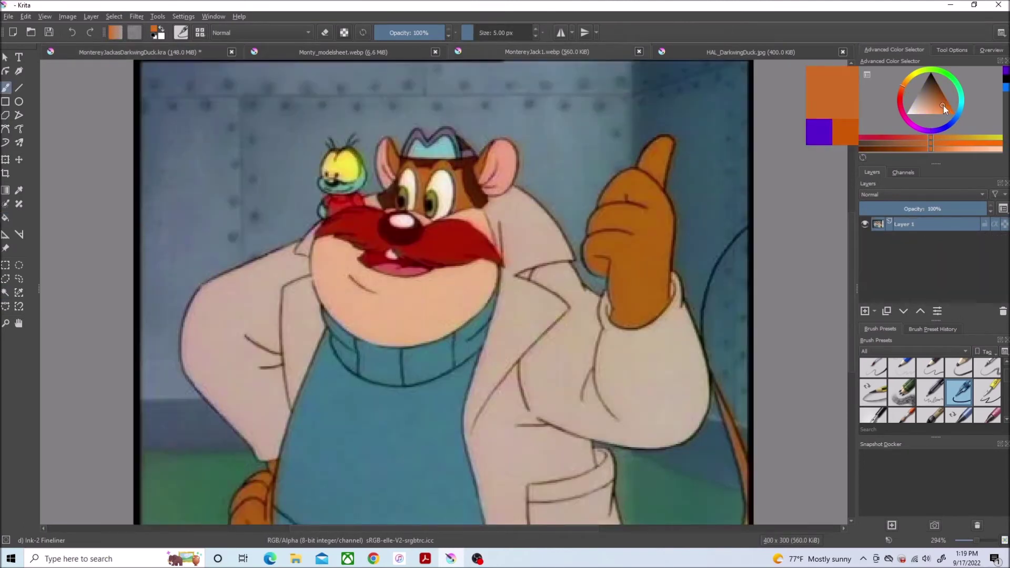
{"action": "left_click", "coordinate": [140, 53]}
- Select the hands, legs, feet, tail and the face patch beside the ear on the LineArt layer with the contiguous selection
{"action": "key", "text": "f"}
{"action": "scroll", "coordinate": [172, 168], "scroll_direction": "up", "scroll_amount": 1}
{"action": "scroll", "coordinate": [172, 168], "scroll_direction": "down", "scroll_amount": 1}
{"action": "left_click", "coordinate": [6, 293]}
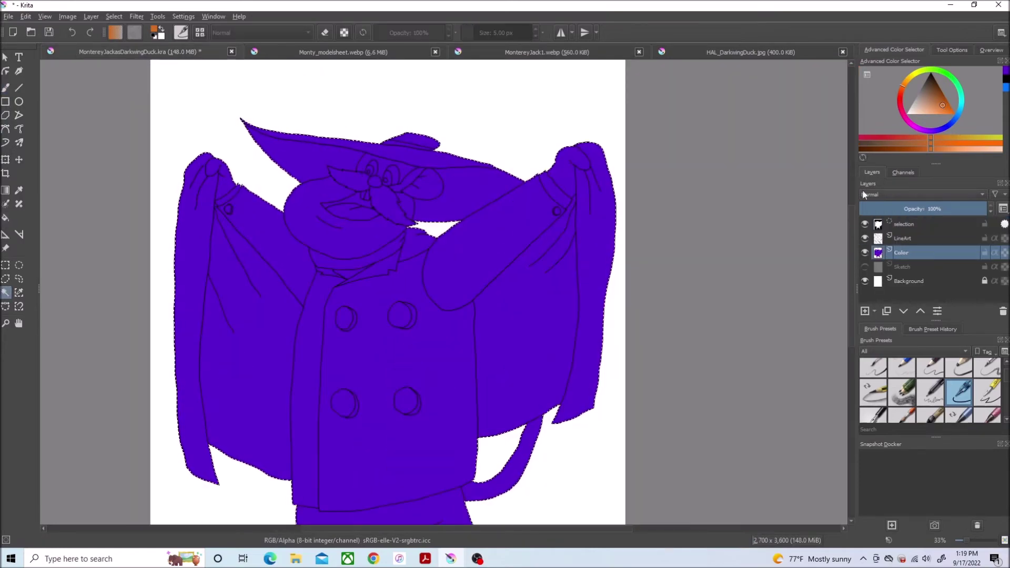
{"action": "key", "text": "Page_Up"}
{"action": "left_click", "coordinate": [221, 188], "text": "shift"}
{"action": "scroll", "coordinate": [468, 378], "scroll_direction": "down", "scroll_amount": 1}
{"action": "left_click", "coordinate": [486, 462], "text": "shift"}
{"action": "scroll", "coordinate": [462, 435], "scroll_direction": "down", "scroll_amount": 1}
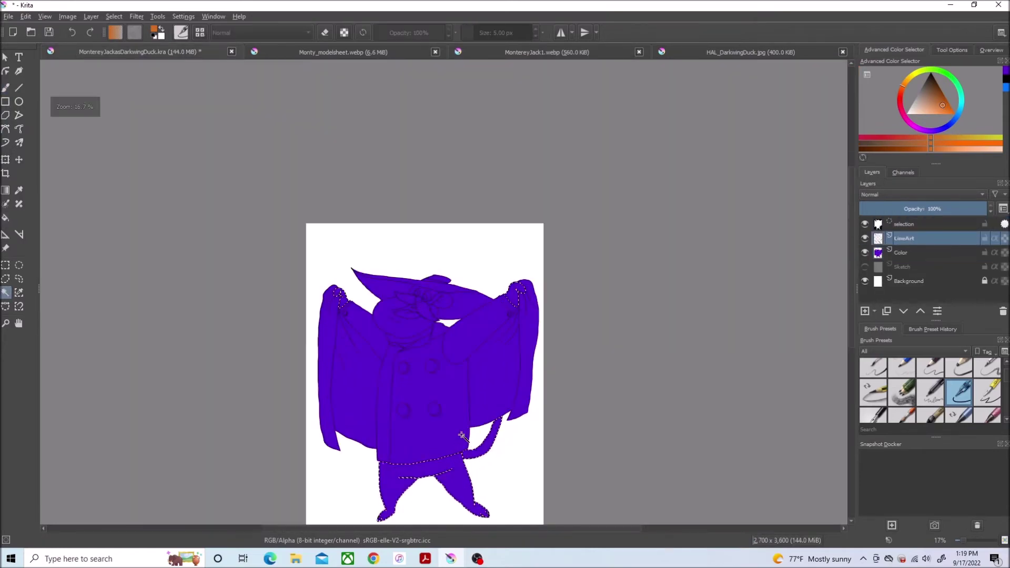
{"action": "left_click", "coordinate": [464, 499], "text": "shift"}
{"action": "scroll", "coordinate": [408, 514], "scroll_direction": "up", "scroll_amount": 3}
{"action": "scroll", "coordinate": [408, 514], "scroll_direction": "down", "scroll_amount": 1}
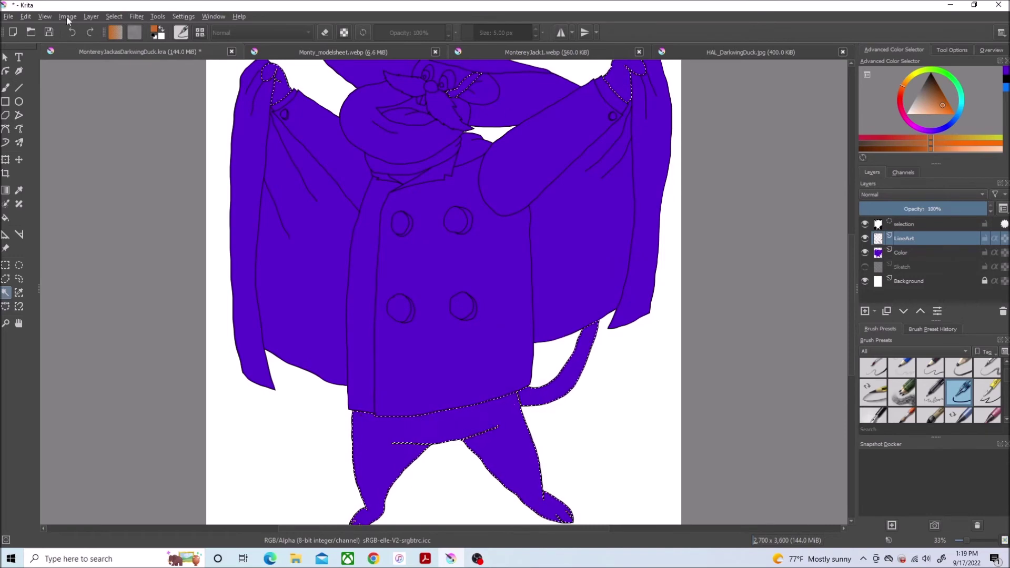
- Grow the selection and fill it with the orange-brown on the Color layer
{"action": "left_click", "coordinate": [91, 16]}
{"action": "mouse_move", "coordinate": [114, 16]}
{"action": "left_click", "coordinate": [149, 215]}
{"action": "left_click", "coordinate": [516, 295]}
{"action": "left_click", "coordinate": [6, 217]}
{"action": "key", "text": "Page_Down"}
{"action": "left_click", "coordinate": [540, 441]}
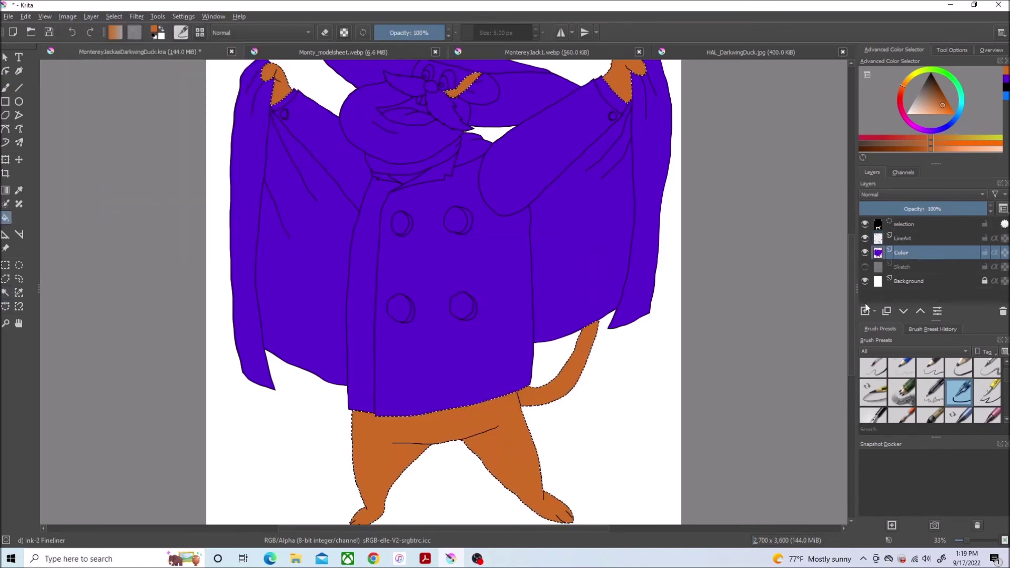
- Set the foreground color to white and check HAL_DarkwingDuck.jpg before returning to the drawing
{"action": "left_click_drag", "start_coordinate": [852, 259], "coordinate": [851, 239]}
{"action": "left_click", "coordinate": [908, 113]}
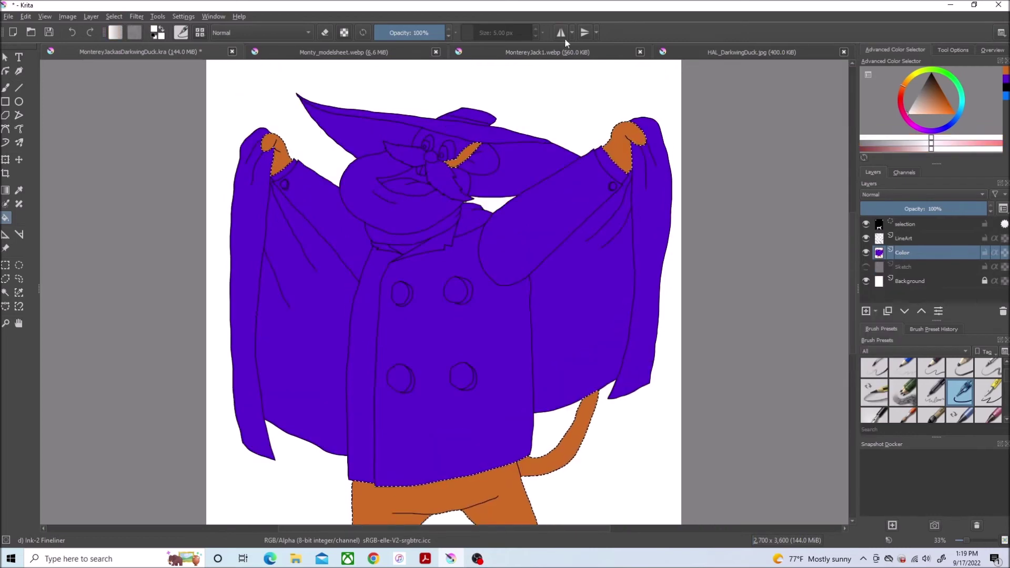
{"action": "left_click", "coordinate": [737, 51]}
{"action": "left_click", "coordinate": [207, 51]}
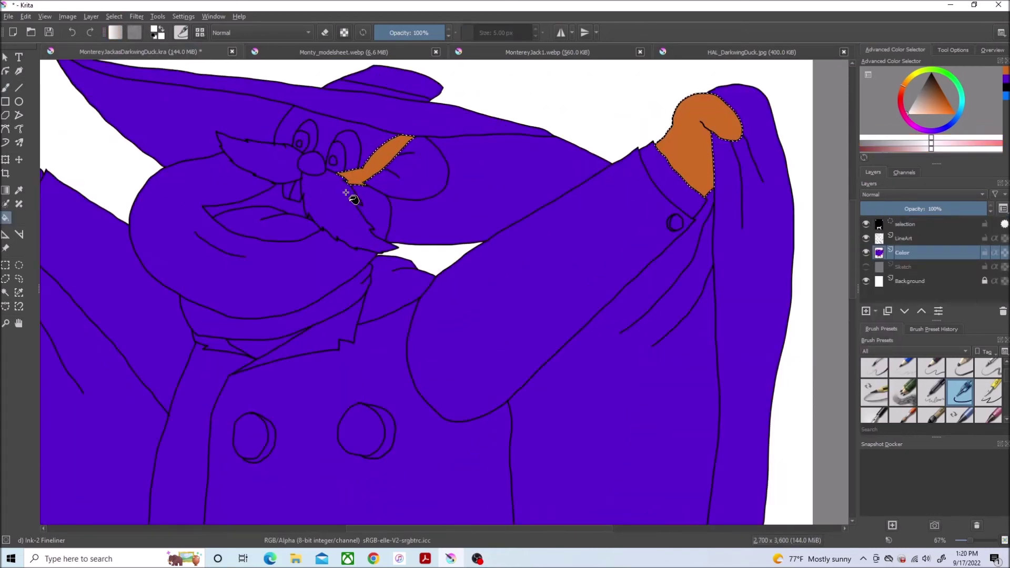
- Select the eye whites and teeth on the LineArt layer with the contiguous selection
{"action": "left_click", "coordinate": [6, 293]}
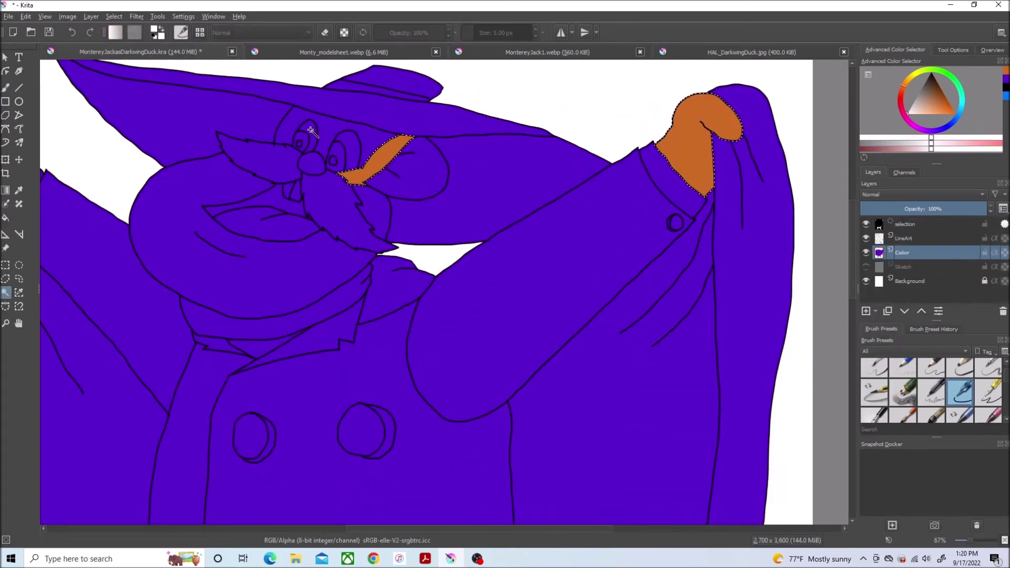
{"action": "key", "text": "Page_Up"}
{"action": "left_click", "coordinate": [356, 148]}
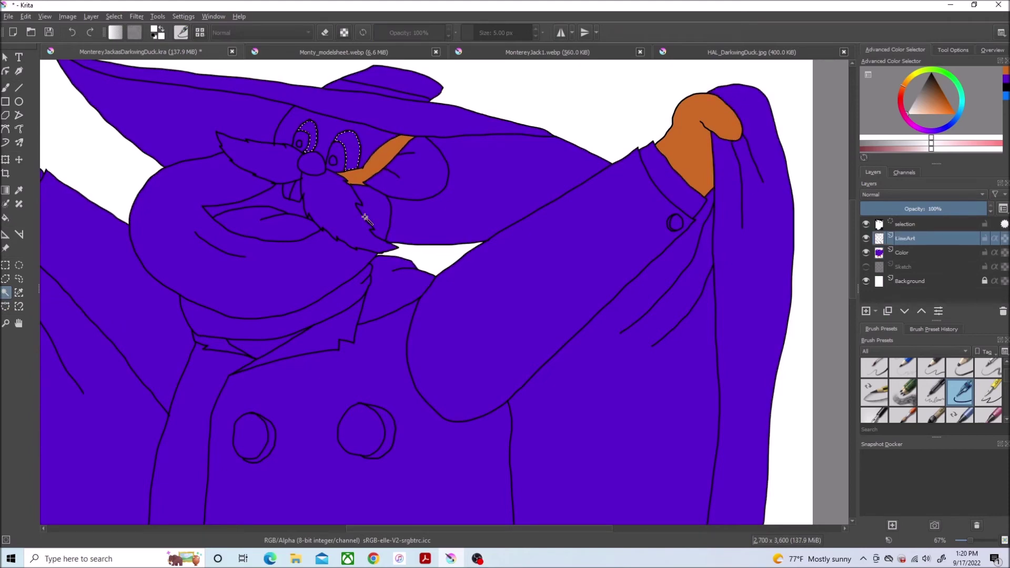
{"action": "left_click", "coordinate": [289, 191]}
- Grow the selection and fill the eye whites and teeth with white on the Color layer
{"action": "scroll", "coordinate": [394, 197], "scroll_direction": "down", "scroll_amount": 3}
{"action": "left_click", "coordinate": [91, 16]}
{"action": "mouse_move", "coordinate": [114, 16]}
{"action": "left_click", "coordinate": [142, 214]}
{"action": "left_click", "coordinate": [530, 294]}
{"action": "left_click", "coordinate": [6, 218]}
{"action": "left_click", "coordinate": [918, 253]}
{"action": "scroll", "coordinate": [398, 217], "scroll_direction": "up", "scroll_amount": 2}
{"action": "left_click", "coordinate": [308, 170]}
- Deselect the eyes and teeth and switch to the Eraser Small brush on the LineArt layer around the nose and mouth
{"action": "left_click", "coordinate": [499, 53]}
{"action": "left_click", "coordinate": [165, 53]}
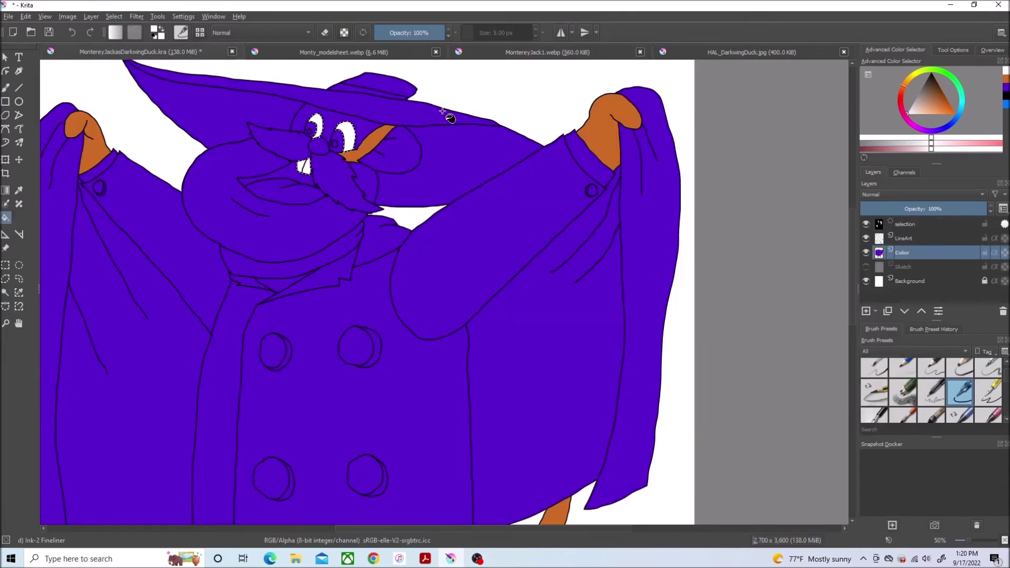
{"action": "scroll", "coordinate": [198, 136], "scroll_direction": "up", "scroll_amount": 4}
{"action": "key", "text": "b"}
{"action": "left_click", "coordinate": [903, 372]}
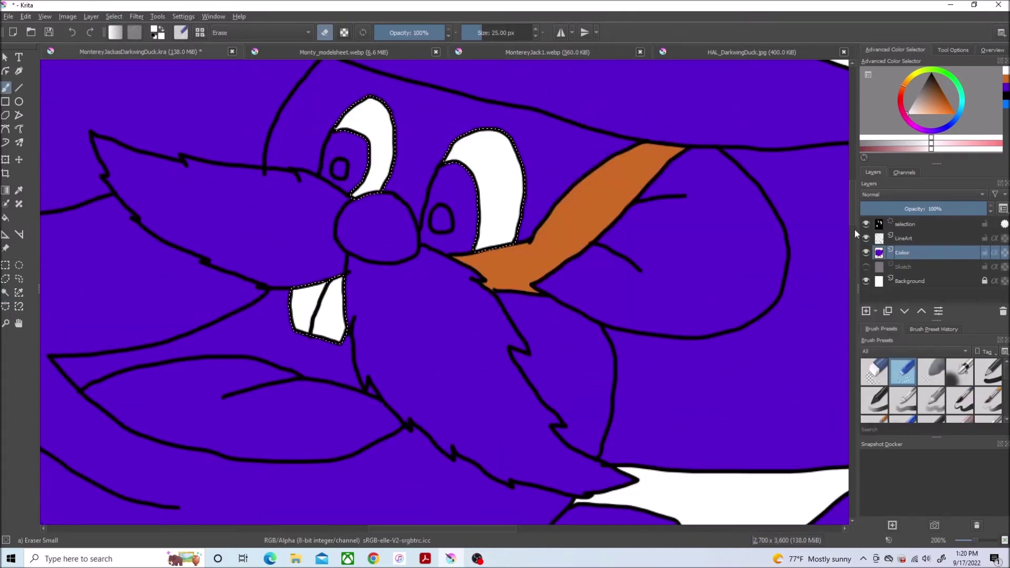
{"action": "left_click", "coordinate": [906, 239]}
{"action": "left_click", "coordinate": [114, 17]}
{"action": "left_click", "coordinate": [124, 40]}
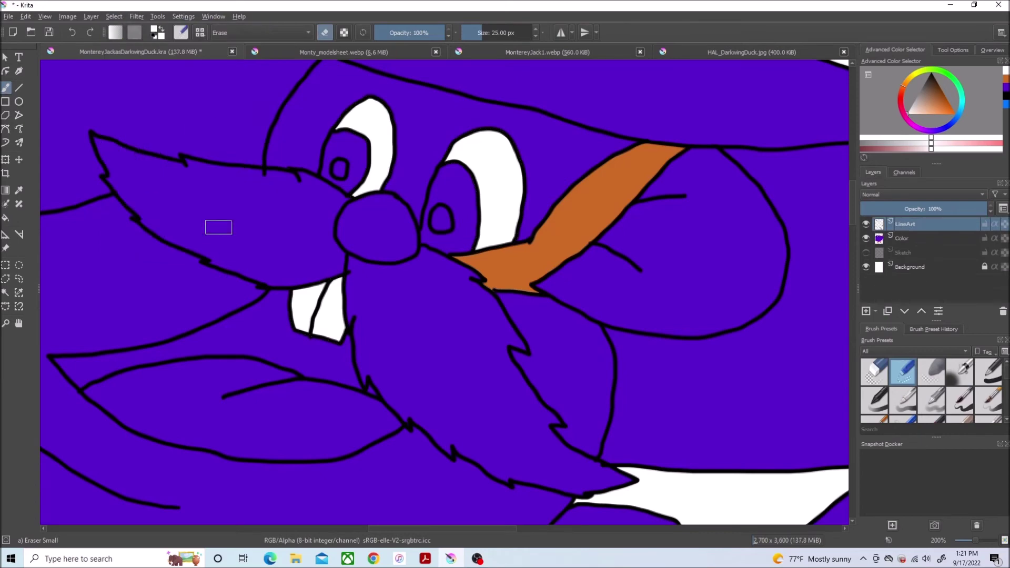
{"action": "scroll", "coordinate": [369, 268], "scroll_direction": "up", "scroll_amount": 2}
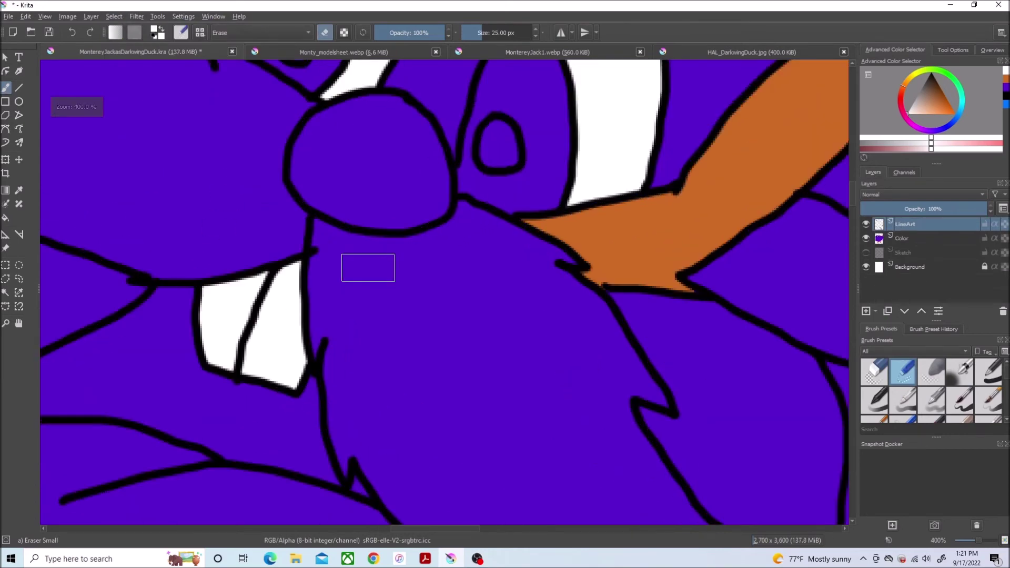
- With black as the foreground color, select the pupils and the hat band on the LineArt layer with the contiguous selection
{"action": "scroll", "coordinate": [638, 174], "scroll_direction": "down", "scroll_amount": 4}
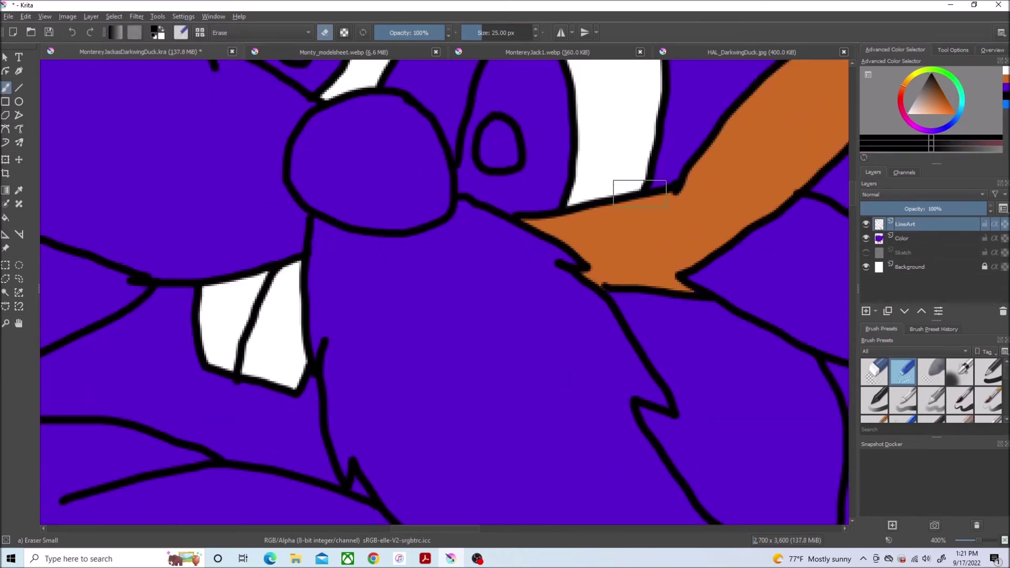
{"action": "left_click", "coordinate": [6, 292]}
{"action": "scroll", "coordinate": [962, 392], "scroll_direction": "down", "scroll_amount": 2}
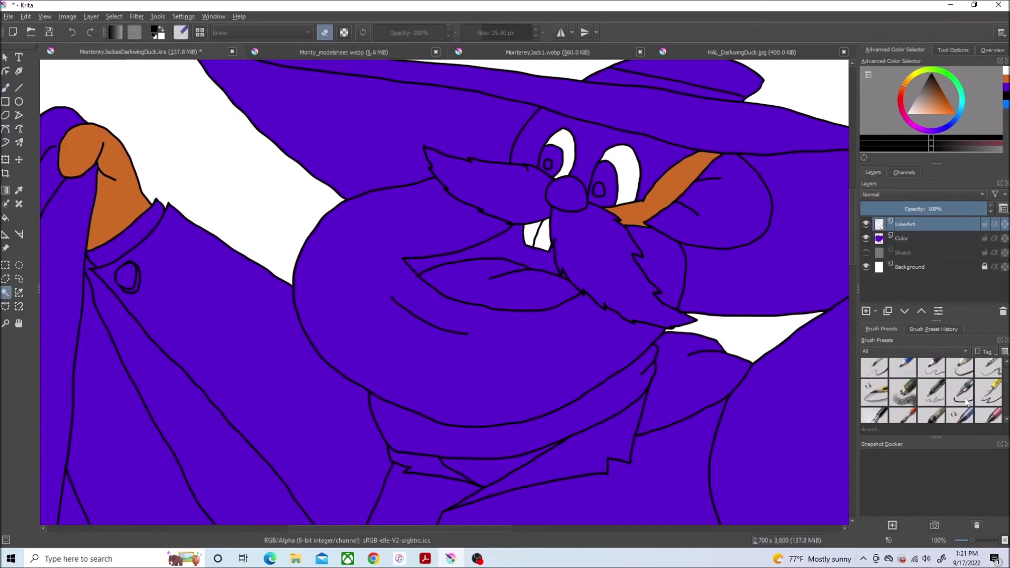
{"action": "left_click", "coordinate": [960, 393]}
{"action": "left_click", "coordinate": [680, 90]}
- Grow the selection and fill the pupils and hat band with black on the Color layer
{"action": "left_click", "coordinate": [90, 17]}
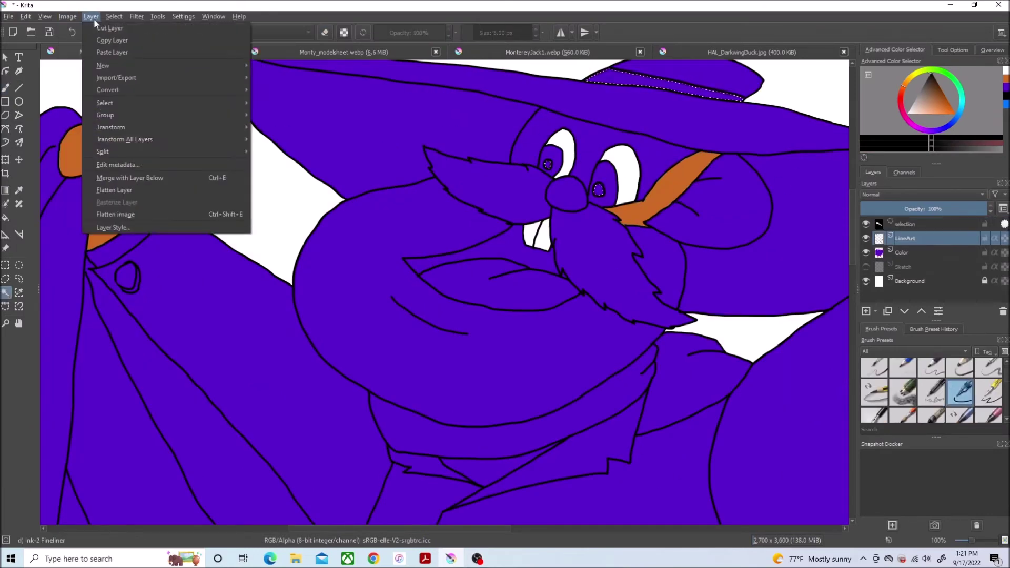
{"action": "left_click", "coordinate": [138, 215]}
{"action": "left_click", "coordinate": [519, 296]}
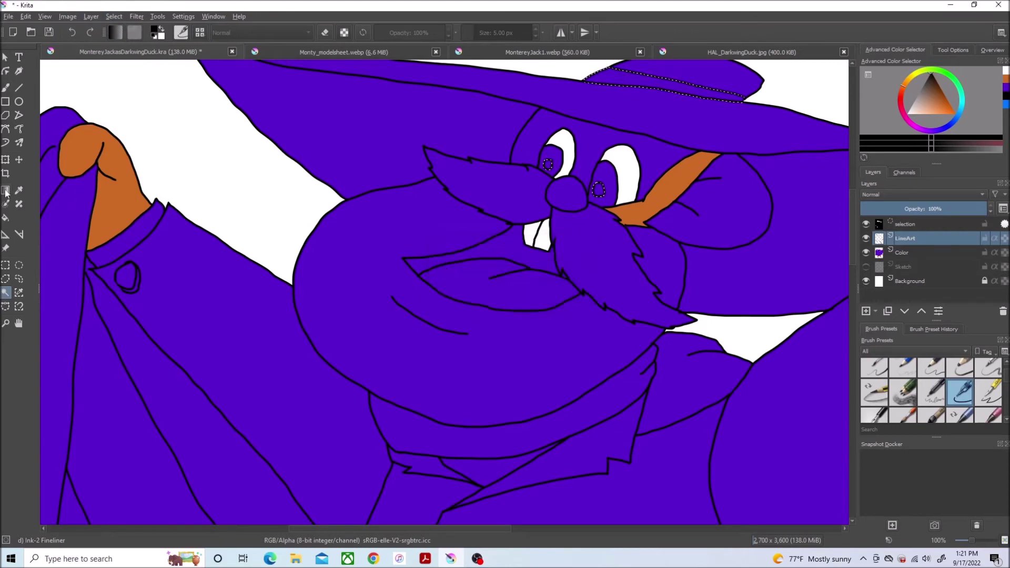
{"action": "left_click", "coordinate": [6, 218]}
{"action": "left_click", "coordinate": [913, 252]}
{"action": "left_click", "coordinate": [600, 192]}
- Deselect the pupils and hat band and switch to the Eraser Small brush on the LineArt layer near the teeth
{"action": "scroll", "coordinate": [532, 227], "scroll_direction": "up", "scroll_amount": 4}
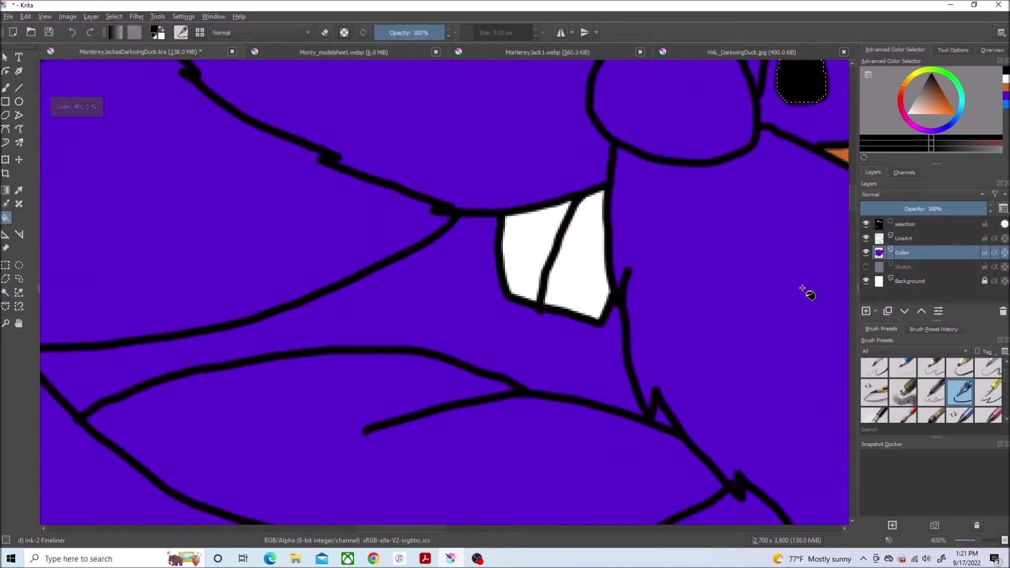
{"action": "left_click", "coordinate": [916, 238]}
{"action": "left_click", "coordinate": [114, 17]}
{"action": "left_click", "coordinate": [134, 41]}
{"action": "key", "text": "e"}
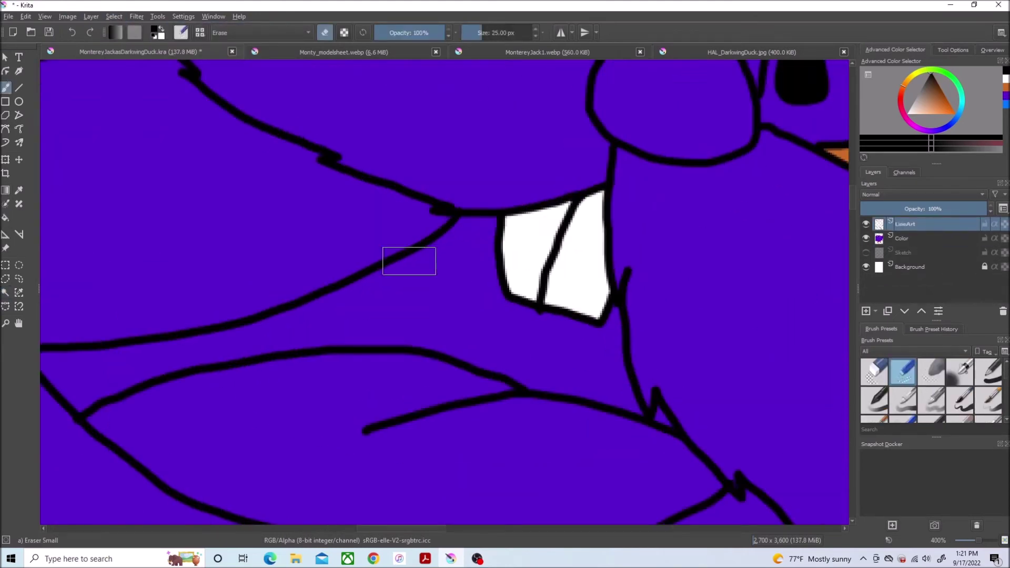
{"action": "scroll", "coordinate": [520, 358], "scroll_direction": "down", "scroll_amount": 2}
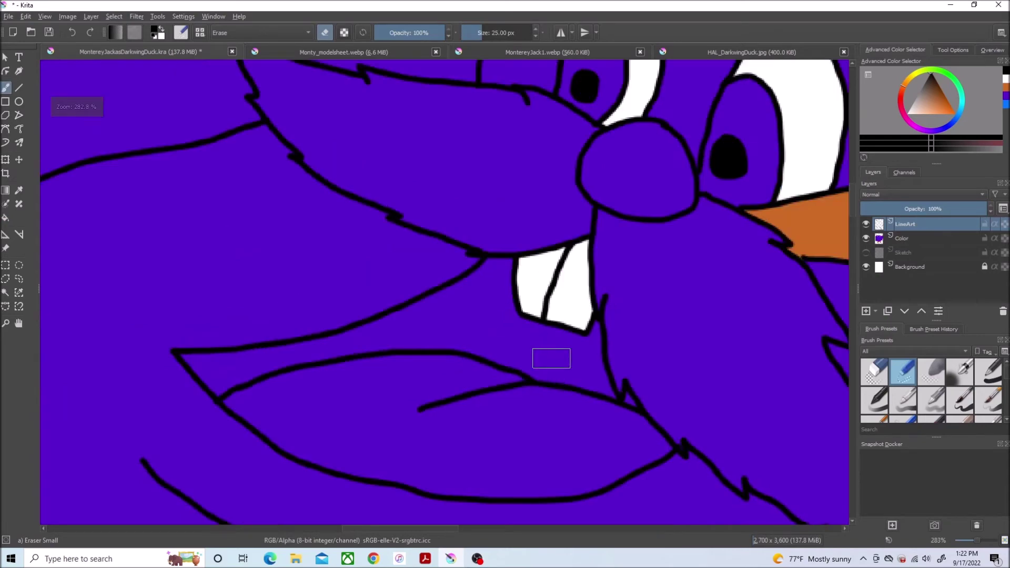
- Set the foreground color to teal, consulting HAL_DarkwingDuck.jpg and MontereyJack1.webp, and return to the drawing
{"action": "scroll", "coordinate": [830, 336], "scroll_direction": "down", "scroll_amount": 1}
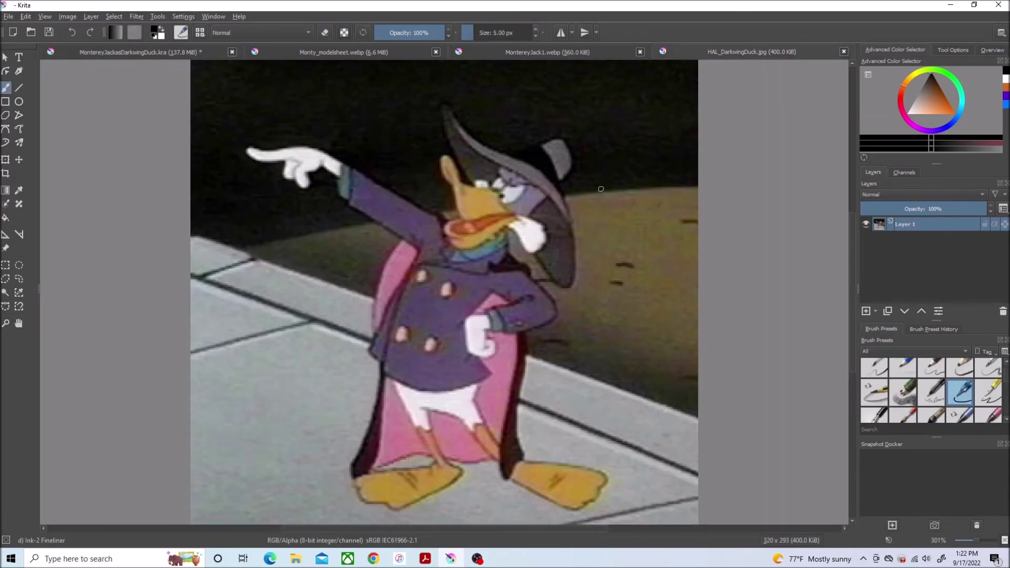
{"action": "left_click_drag", "start_coordinate": [944, 110], "coordinate": [947, 117]}
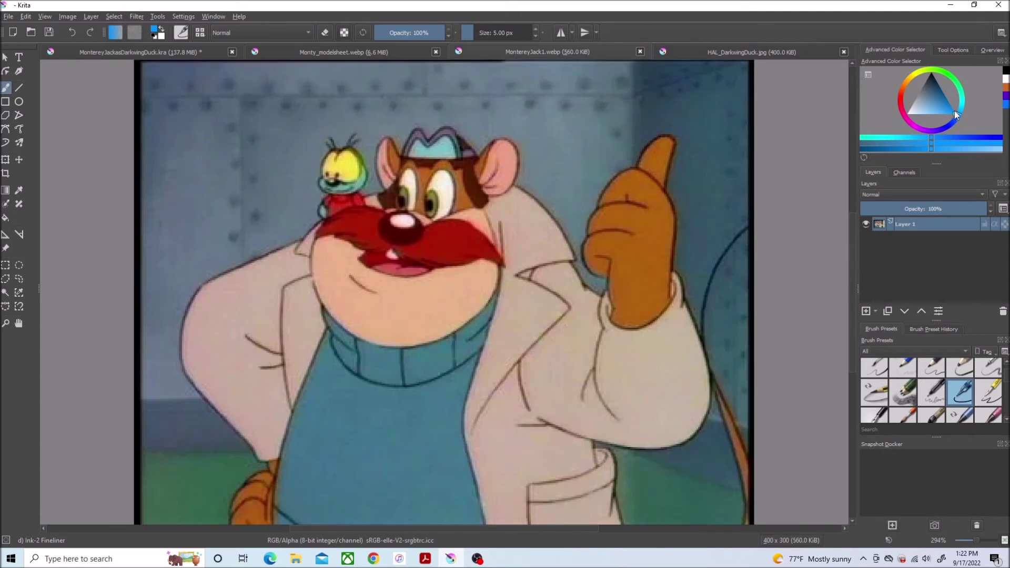
{"action": "mouse_move", "coordinate": [955, 110]}
{"action": "left_mouse_down"}
{"action": "mouse_move", "coordinate": [962, 106]}
{"action": "mouse_move", "coordinate": [933, 103]}
{"action": "mouse_move", "coordinate": [962, 106]}
{"action": "mouse_move", "coordinate": [939, 114]}
{"action": "mouse_move", "coordinate": [960, 108]}
{"action": "mouse_move", "coordinate": [934, 104]}
{"action": "mouse_move", "coordinate": [948, 102]}
{"action": "left_mouse_up"}
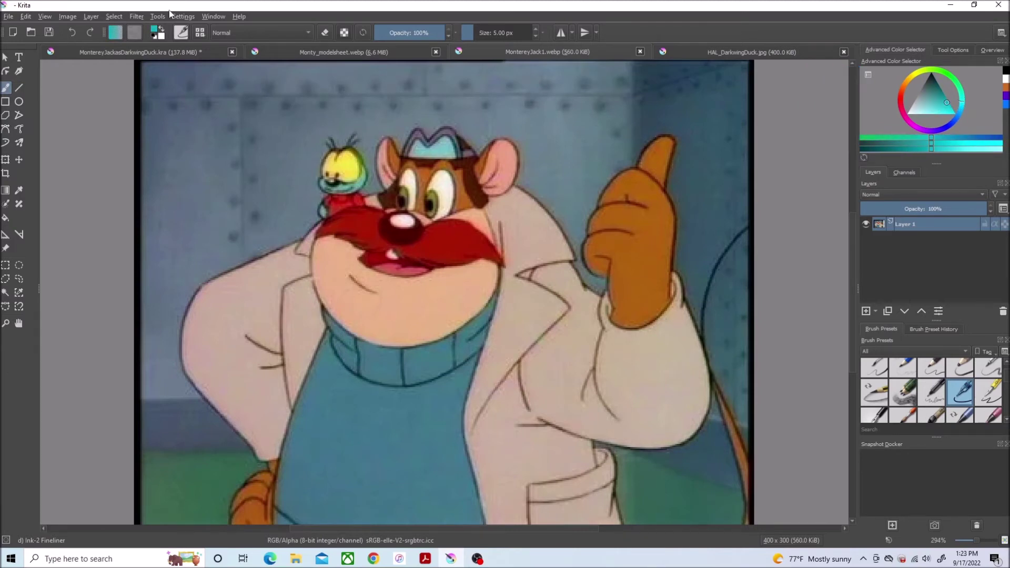
{"action": "left_click", "coordinate": [107, 51]}
- Select the turtleneck collar and the small shirt triangle below it on the LineArt layer with the contiguous selection
{"action": "scroll", "coordinate": [562, 452], "scroll_direction": "up", "scroll_amount": 4}
{"action": "left_click", "coordinate": [5, 292]}
{"action": "left_click", "coordinate": [915, 240]}
{"action": "left_click", "coordinate": [905, 224]}
{"action": "left_click", "coordinate": [535, 270]}
{"action": "left_click", "coordinate": [628, 215], "text": "shift"}
- Grow the selection and fill the turtleneck areas with teal on the Color layer
{"action": "left_click", "coordinate": [112, 17]}
{"action": "left_click", "coordinate": [143, 216]}
{"action": "left_click", "coordinate": [519, 296]}
{"action": "left_click", "coordinate": [5, 217]}
{"action": "left_click", "coordinate": [909, 254]}
{"action": "left_click", "coordinate": [634, 218]}
- Deselect and touch up the narrow tip of the teal shirt triangle with the Ink-2 Fineliner on the Color layer
{"action": "left_click", "coordinate": [113, 17]}
{"action": "left_click", "coordinate": [127, 40]}
{"action": "scroll", "coordinate": [581, 213], "scroll_direction": "up", "scroll_amount": 2}
{"action": "left_click", "coordinate": [6, 88]}
{"action": "scroll", "coordinate": [602, 249], "scroll_direction": "up", "scroll_amount": 1}
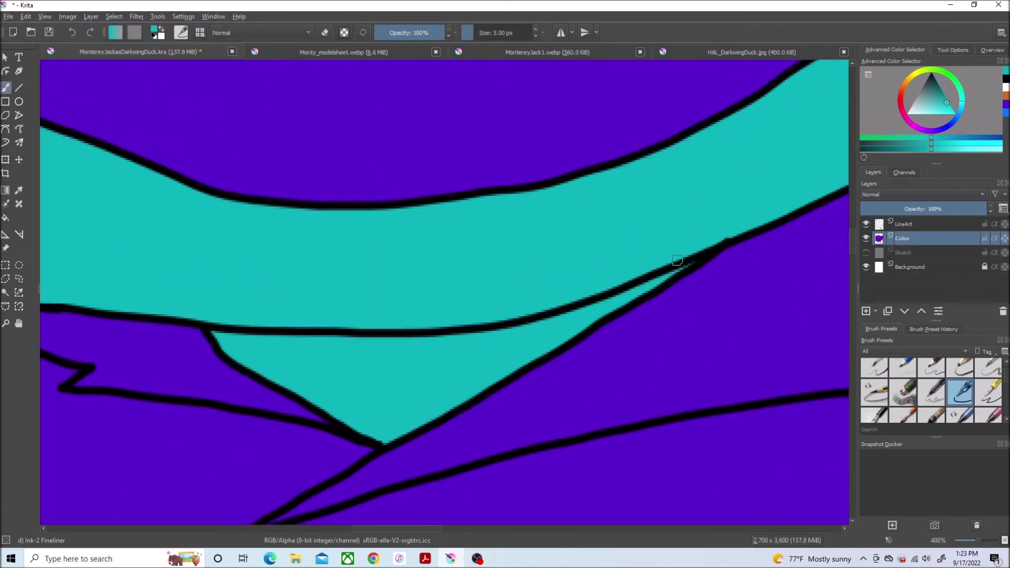
- Set the foreground color to yellow while viewing HAL_DarkwingDuck.jpg and return to the drawing
{"action": "scroll", "coordinate": [678, 259], "scroll_direction": "down", "scroll_amount": 3}
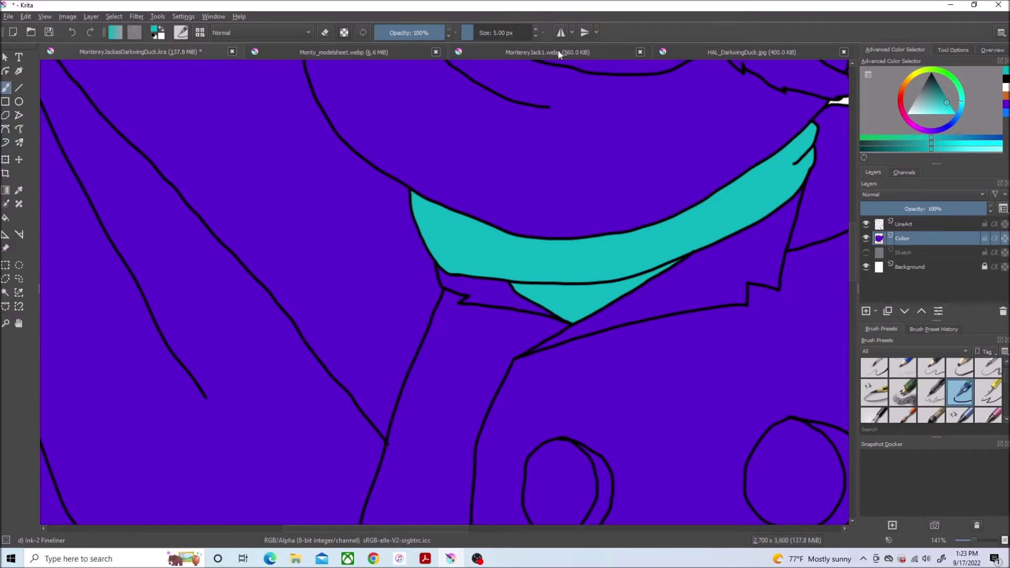
{"action": "left_click", "coordinate": [678, 52]}
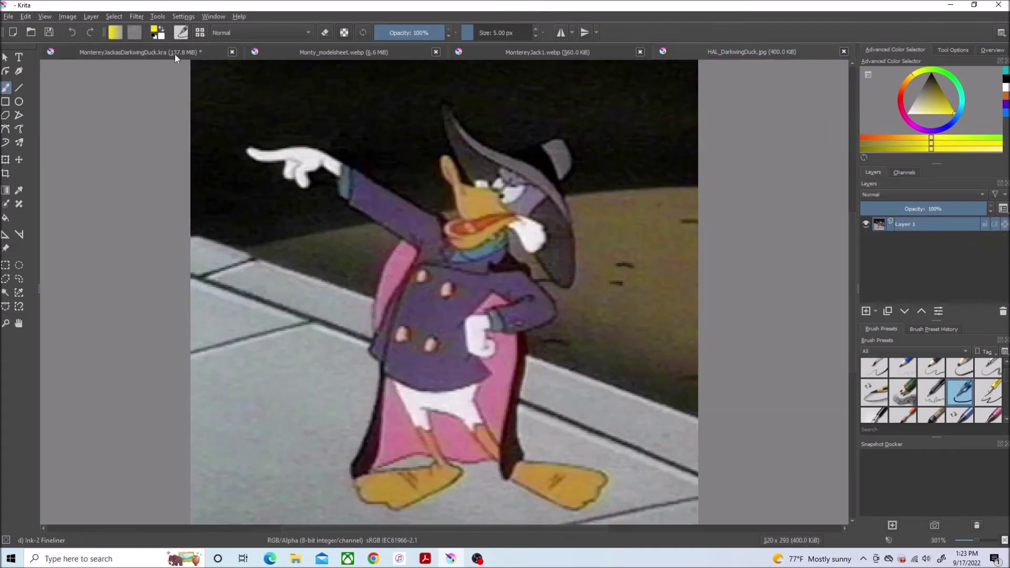
{"action": "left_click", "coordinate": [175, 56]}
- Erase the stray line ends on the coat buttons with the Eraser Small brush on the LineArt layer
{"action": "scroll", "coordinate": [509, 288], "scroll_direction": "up", "scroll_amount": 5}
{"action": "scroll", "coordinate": [901, 398], "scroll_direction": "up", "scroll_amount": 3}
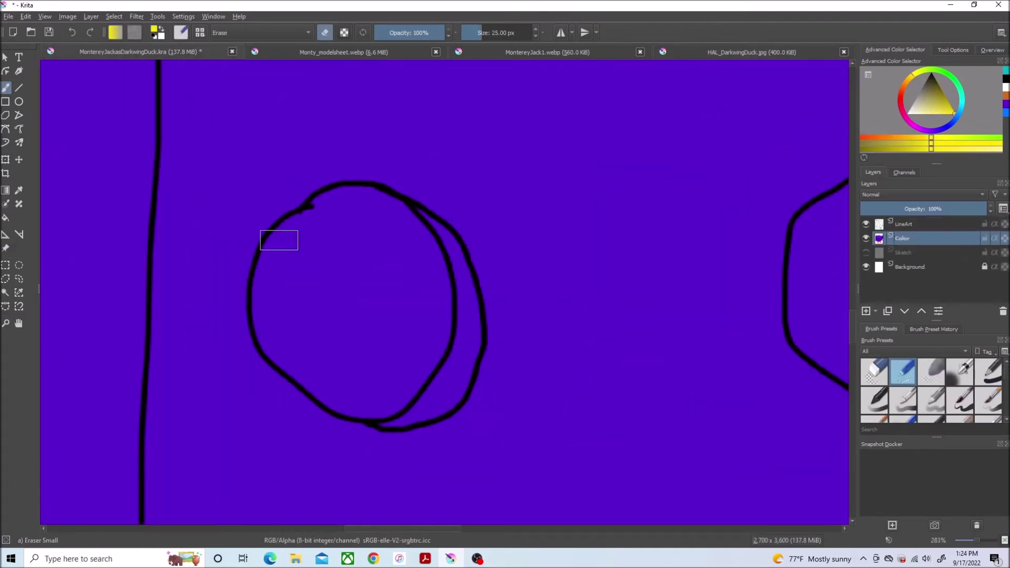
{"action": "key", "text": "Page_Up"}
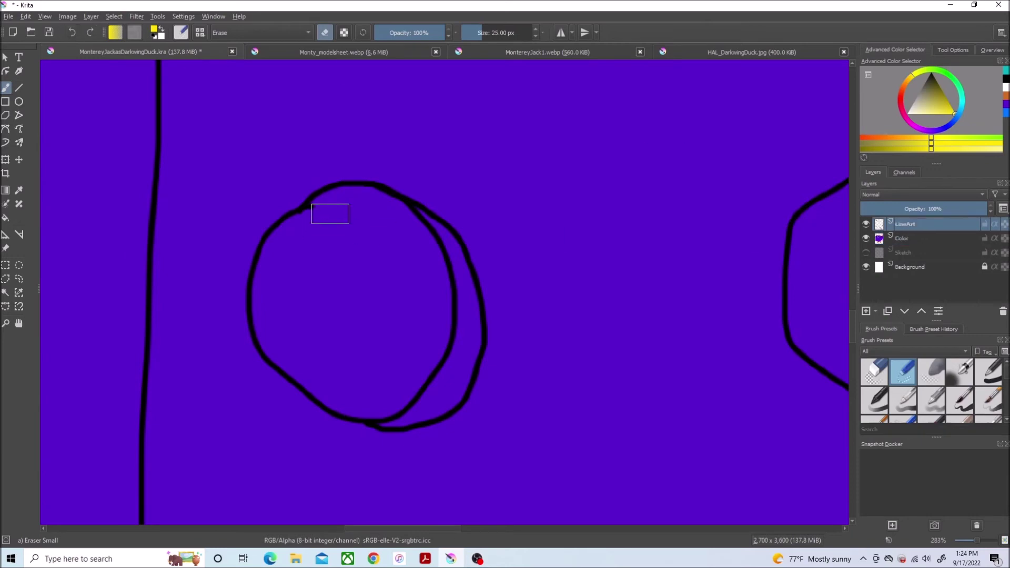
{"action": "scroll", "coordinate": [560, 383], "scroll_direction": "down", "scroll_amount": 4}
{"action": "scroll", "coordinate": [560, 179], "scroll_direction": "up", "scroll_amount": 3}
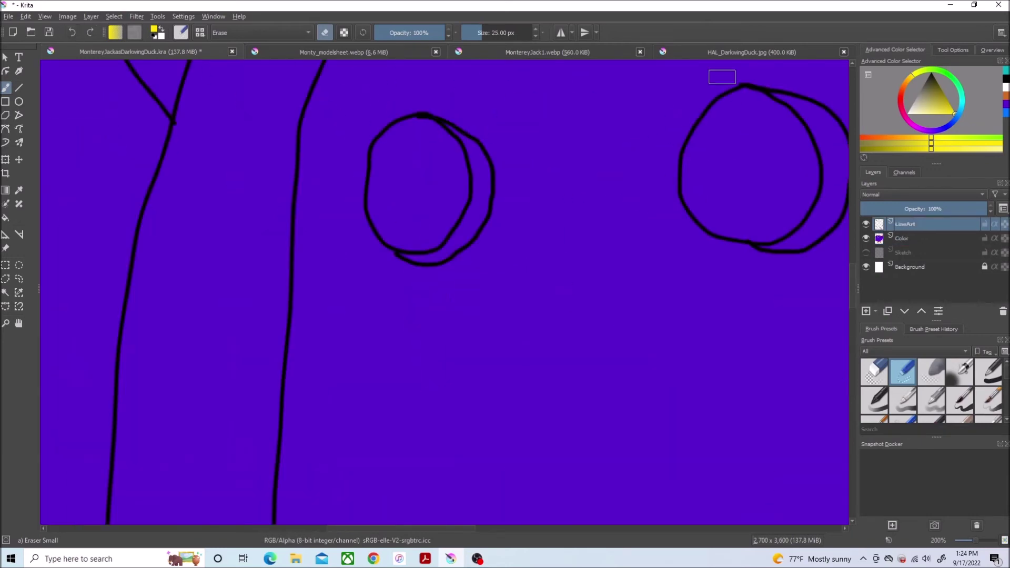
{"action": "scroll", "coordinate": [726, 81], "scroll_direction": "up", "scroll_amount": 2}
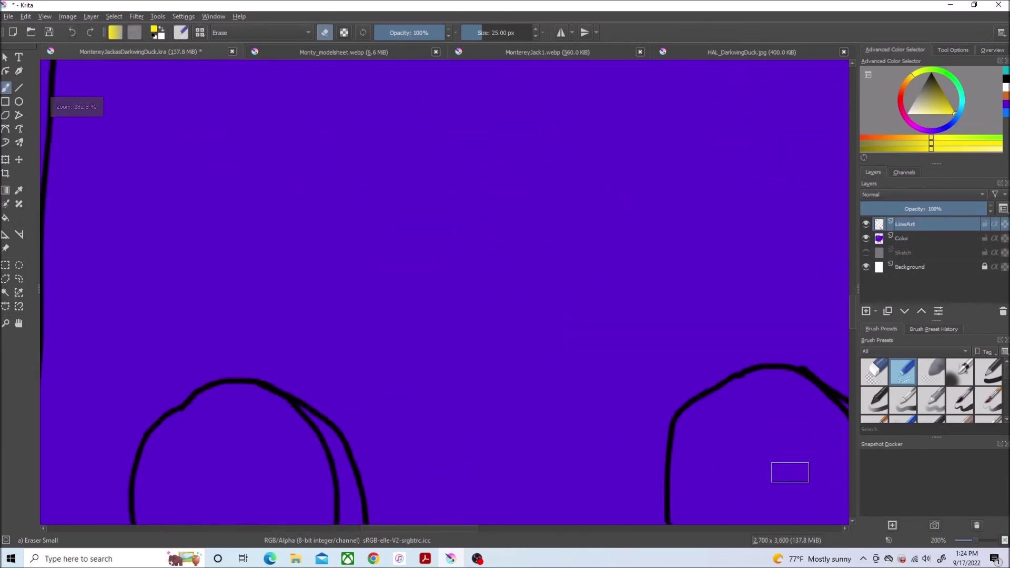
{"action": "scroll", "coordinate": [808, 185], "scroll_direction": "down", "scroll_amount": 2}
{"action": "scroll", "coordinate": [514, 247], "scroll_direction": "down", "scroll_amount": 6}
{"action": "scroll", "coordinate": [663, 97], "scroll_direction": "up", "scroll_amount": 5}
{"action": "scroll", "coordinate": [737, 155], "scroll_direction": "down", "scroll_amount": 3}
{"action": "scroll", "coordinate": [275, 171], "scroll_direction": "up", "scroll_amount": 4}
{"action": "scroll", "coordinate": [230, 163], "scroll_direction": "down", "scroll_amount": 4}
{"action": "scroll", "coordinate": [957, 410], "scroll_direction": "down", "scroll_amount": 2}
- Select the four coat buttons and both sleeve buttons on the LineArt layer with the contiguous selection
{"action": "left_click", "coordinate": [959, 395]}
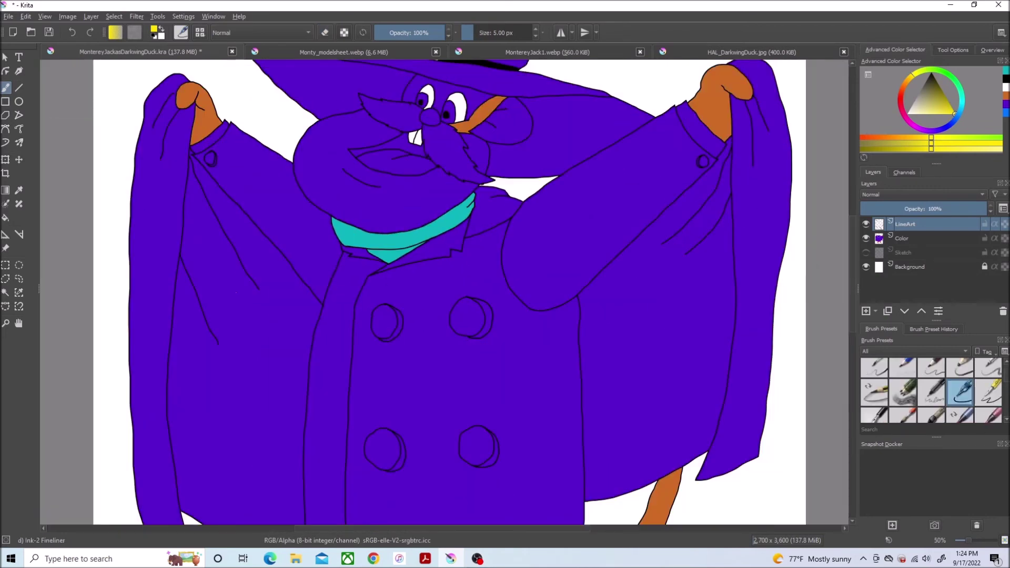
{"action": "left_click", "coordinate": [5, 292]}
{"action": "left_click", "coordinate": [478, 450]}
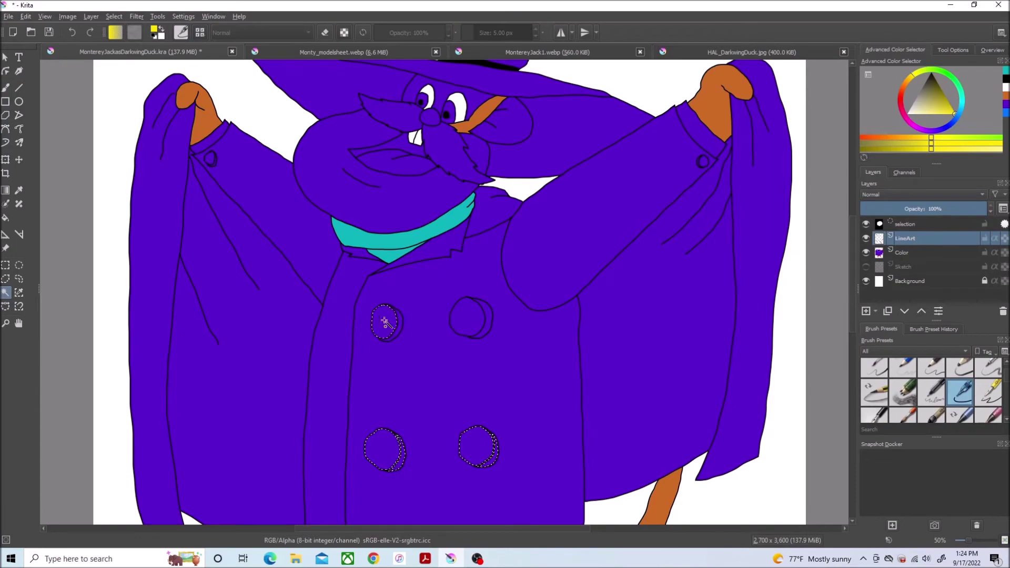
{"action": "scroll", "coordinate": [212, 157], "scroll_direction": "up", "scroll_amount": 5}
{"action": "left_click", "coordinate": [212, 200], "text": "shift"}
{"action": "left_click", "coordinate": [185, 163], "text": "shift"}
{"action": "scroll", "coordinate": [530, 214], "scroll_direction": "down", "scroll_amount": 6}
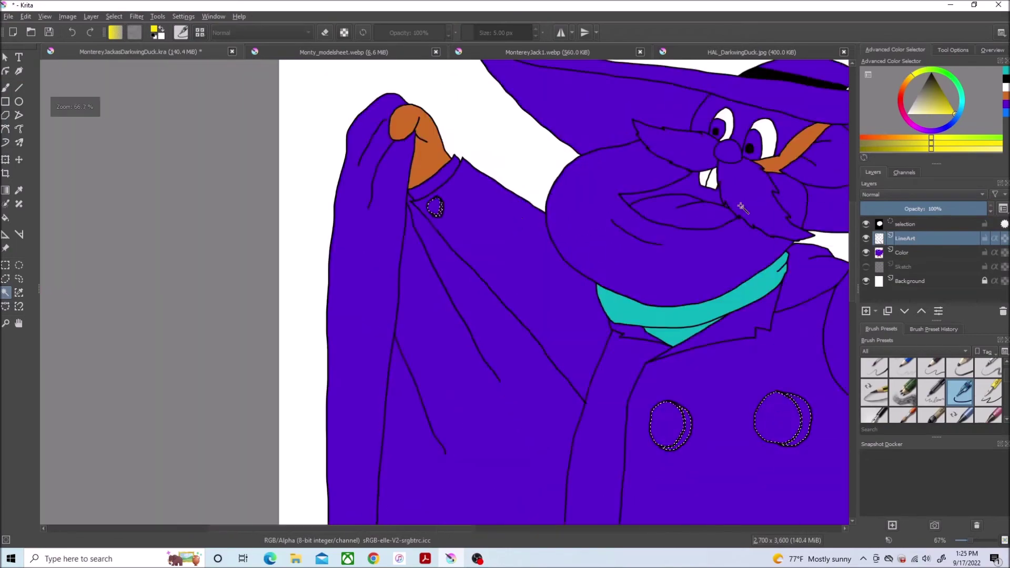
{"action": "scroll", "coordinate": [768, 268], "scroll_direction": "up", "scroll_amount": 7}
{"action": "left_click", "coordinate": [652, 298], "text": "shift"}
{"action": "scroll", "coordinate": [518, 254], "scroll_direction": "down", "scroll_amount": 6}
- Grow the selection and fill all the buttons with yellow on the Color layer
{"action": "left_click", "coordinate": [114, 17]}
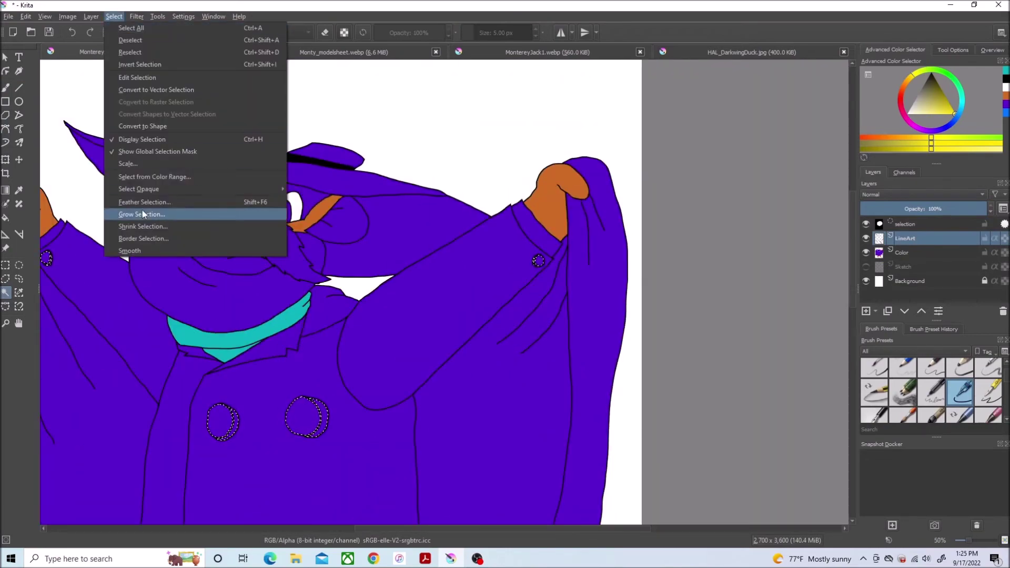
{"action": "left_click", "coordinate": [142, 214]}
{"action": "left_click", "coordinate": [519, 298]}
{"action": "scroll", "coordinate": [222, 427], "scroll_direction": "down", "scroll_amount": 2}
{"action": "key", "text": "f"}
{"action": "left_click", "coordinate": [875, 253]}
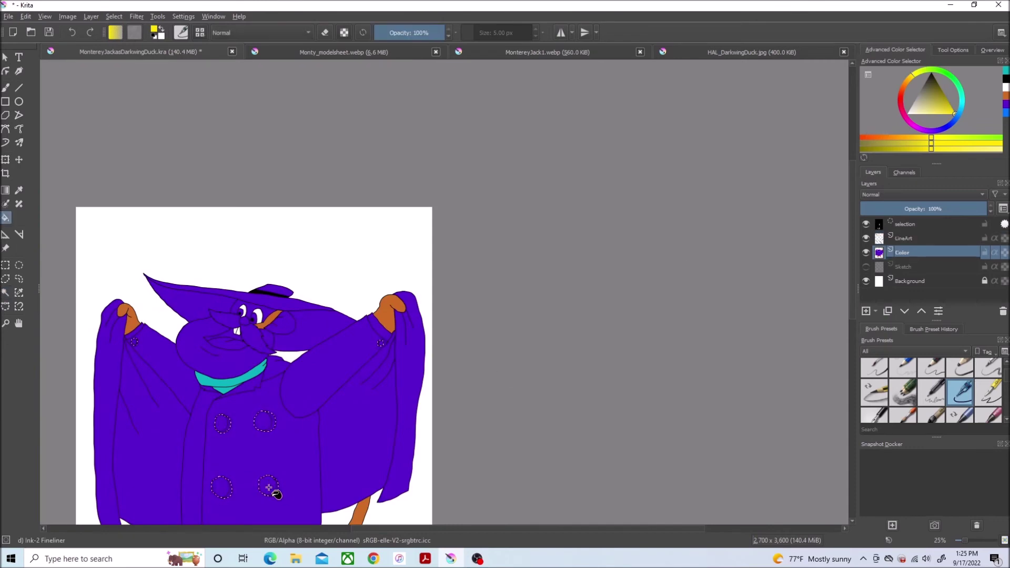
{"action": "left_click_drag", "start_coordinate": [525, 529], "coordinate": [423, 528]}
{"action": "scroll", "coordinate": [420, 455], "scroll_direction": "up", "scroll_amount": 1}
- Check HAL_DarkwingDuck.jpg, then pick the recent purple and darken it as the foreground color for the cape
{"action": "left_click", "coordinate": [732, 56]}
{"action": "left_click", "coordinate": [173, 48]}
{"action": "left_click", "coordinate": [1006, 104]}
{"action": "left_click_drag", "start_coordinate": [950, 107], "coordinate": [952, 92]}
- Select the outer cape panels and the cape piece beside the neck on the LineArt layer with the contiguous selection
{"action": "left_click", "coordinate": [6, 293]}
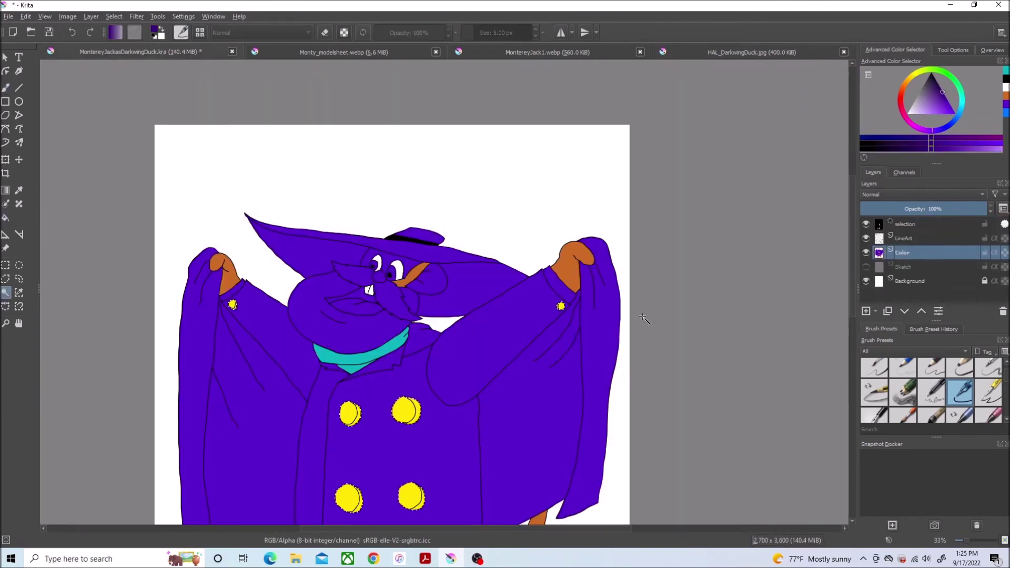
{"action": "key", "text": "Page_Up"}
{"action": "left_click", "coordinate": [604, 343]}
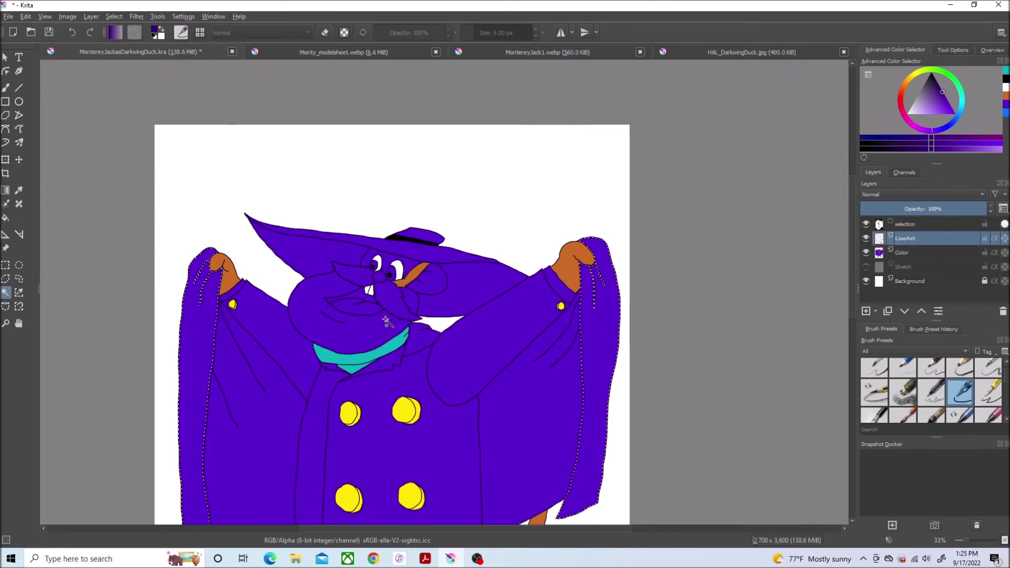
- Grow the selection, fill the outer cape areas with dark purple on the Color layer, and compare with HAL_DarkwingDuck.jpg
{"action": "left_click", "coordinate": [114, 16]}
{"action": "left_click", "coordinate": [137, 199]}
{"action": "left_click", "coordinate": [516, 292]}
{"action": "key", "text": "Page_Down"}
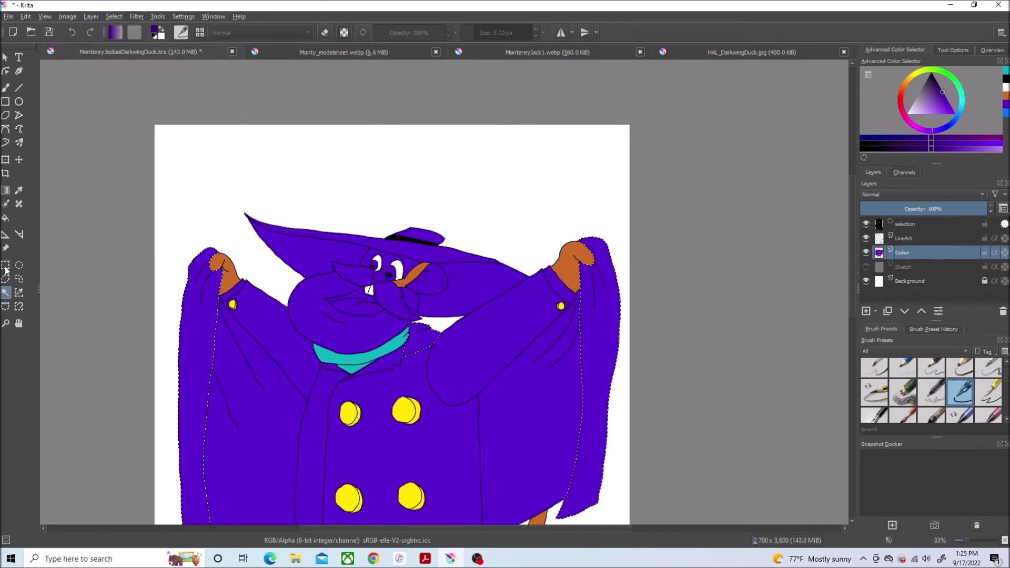
{"action": "key", "text": "f"}
{"action": "left_click", "coordinate": [609, 326]}
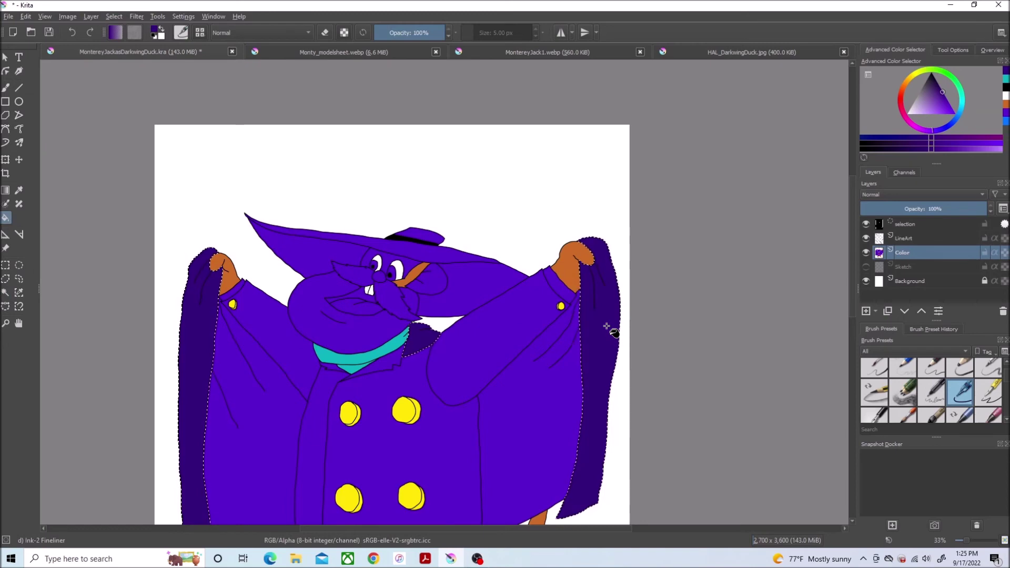
{"action": "left_click", "coordinate": [688, 55]}
{"action": "left_click", "coordinate": [203, 53]}
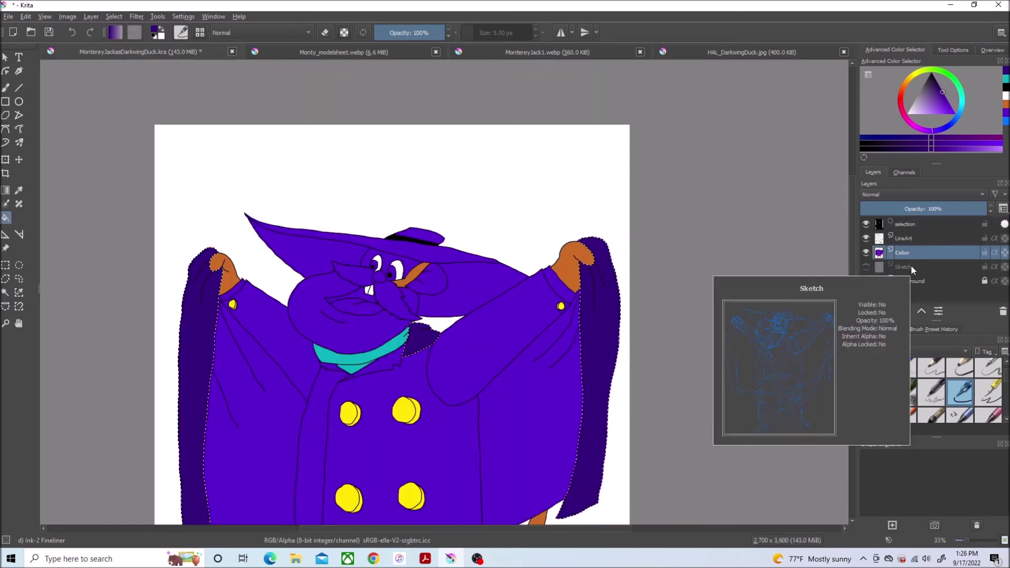
- Pick the recent teal as the foreground color and select both sleeve cuffs on the LineArt layer
{"action": "left_click", "coordinate": [1006, 79]}
{"action": "scroll", "coordinate": [501, 262], "scroll_direction": "up", "scroll_amount": 3}
{"action": "scroll", "coordinate": [509, 284], "scroll_direction": "down", "scroll_amount": 1}
{"action": "left_click", "coordinate": [6, 292]}
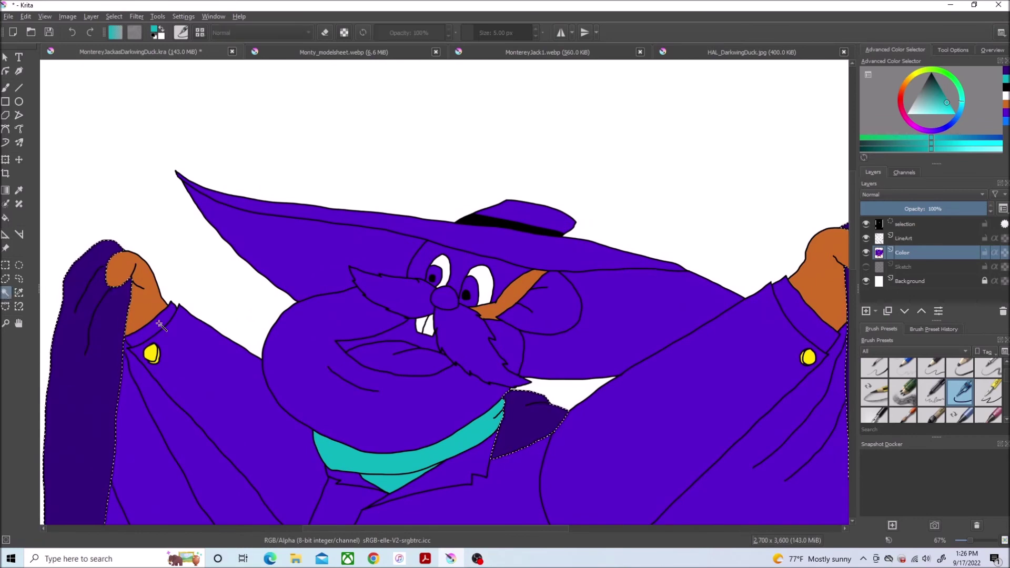
{"action": "left_click", "coordinate": [915, 243]}
{"action": "left_click", "coordinate": [790, 306]}
- Grow the selection and fill both sleeve cuffs with teal on the Color layer
{"action": "left_click", "coordinate": [114, 16]}
{"action": "left_click", "coordinate": [138, 217]}
{"action": "left_click", "coordinate": [520, 296]}
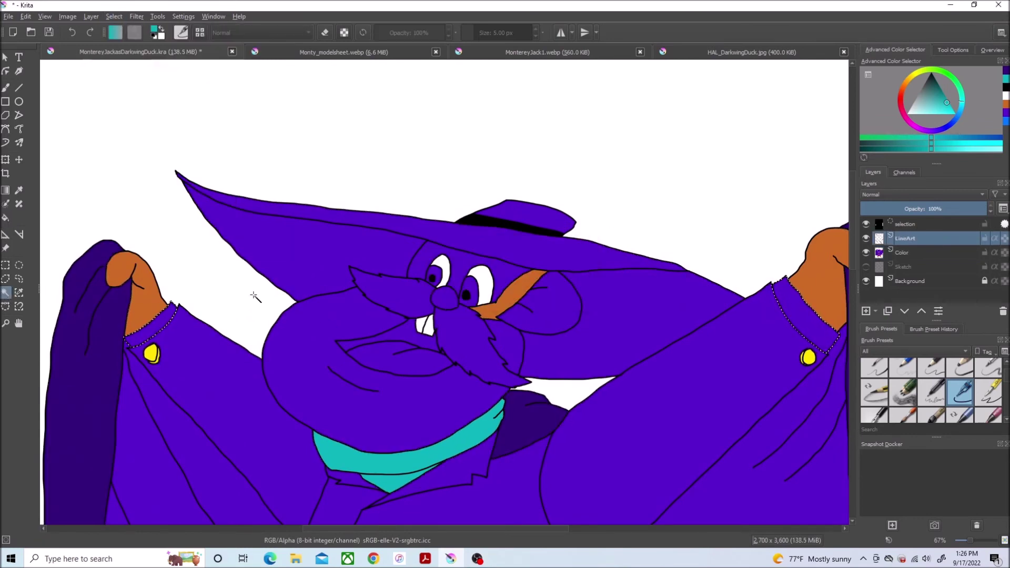
{"action": "left_click", "coordinate": [5, 217]}
{"action": "left_click", "coordinate": [914, 253]}
{"action": "left_click", "coordinate": [172, 322]}
{"action": "scroll", "coordinate": [172, 322], "scroll_direction": "down", "scroll_amount": 2}
- Check HAL_DarkwingDuck.jpg and choose a medium gray as the foreground color for the hat
{"action": "left_click", "coordinate": [675, 51]}
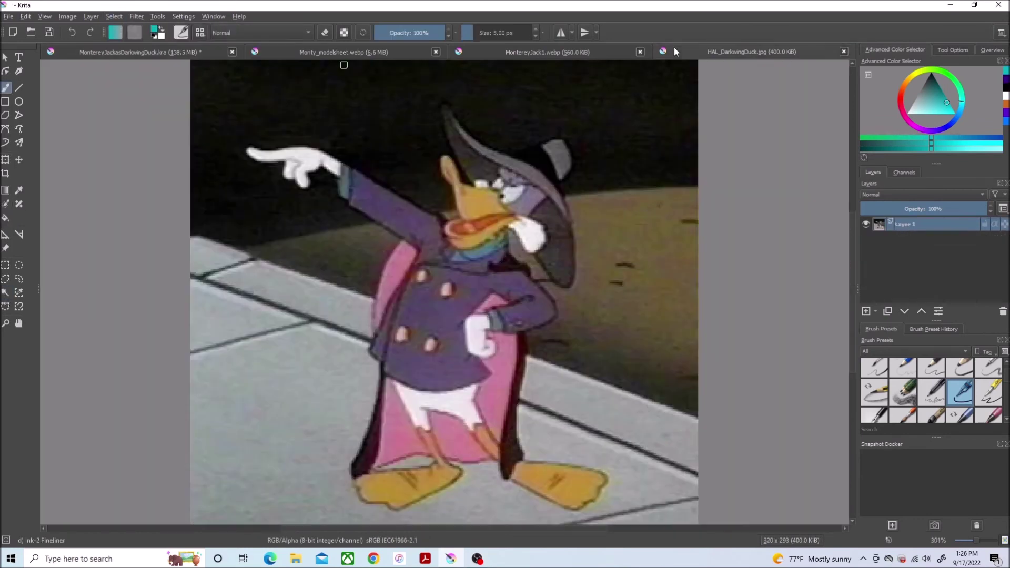
{"action": "left_click", "coordinate": [165, 52]}
{"action": "left_click", "coordinate": [918, 93]}
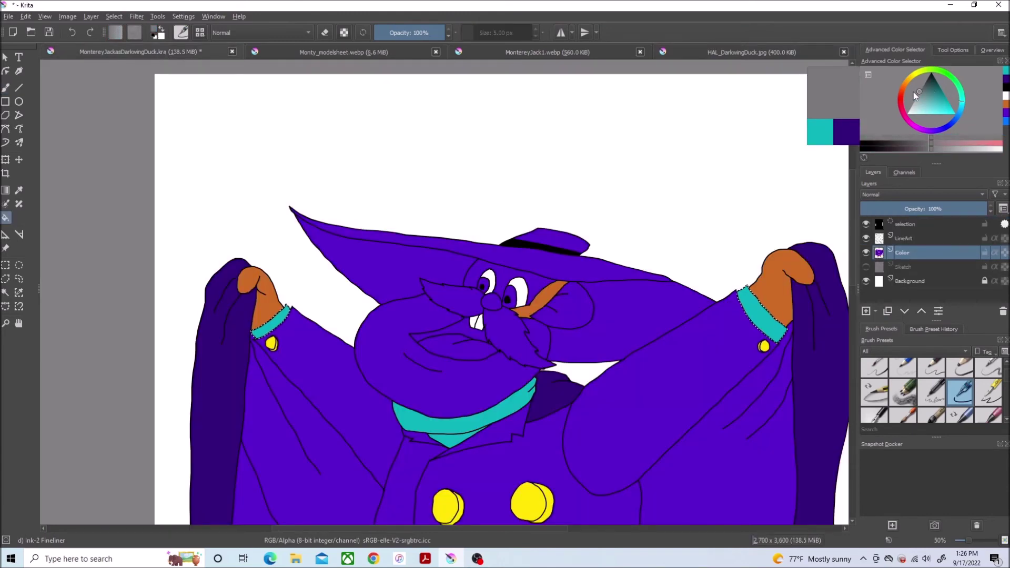
- Select the hat's crown and upper brim on the LineArt layer, grow the selection, and fill them with medium gray on the Color layer
{"action": "left_click", "coordinate": [5, 292]}
{"action": "key", "text": "Page_Up"}
{"action": "left_click", "coordinate": [555, 239]}
{"action": "left_click", "coordinate": [114, 16]}
{"action": "left_click", "coordinate": [129, 212]}
{"action": "key", "text": "Return"}
{"action": "key", "text": "f"}
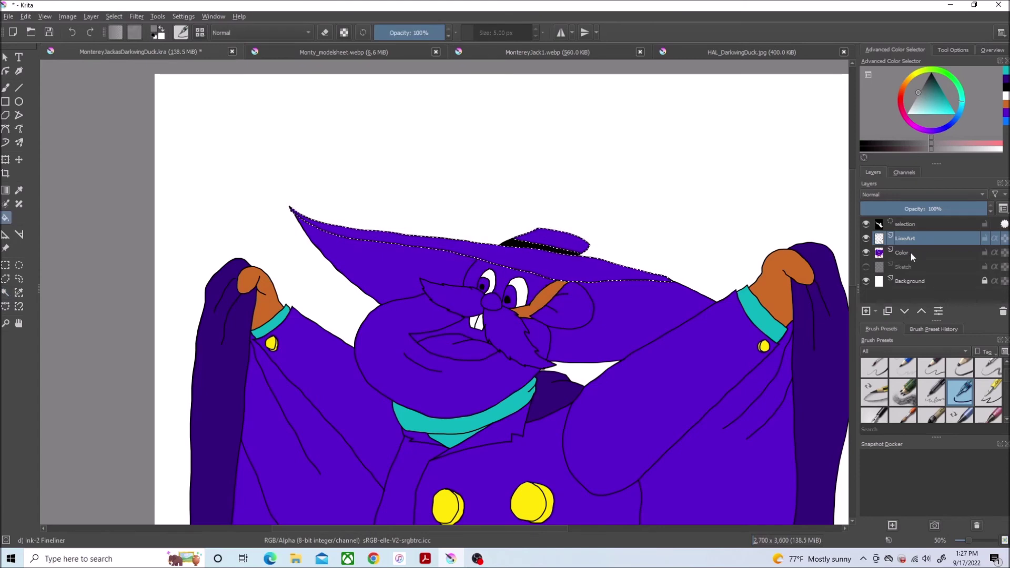
{"action": "left_click", "coordinate": [912, 256]}
{"action": "left_click", "coordinate": [552, 239]}
{"action": "left_click", "coordinate": [561, 264]}
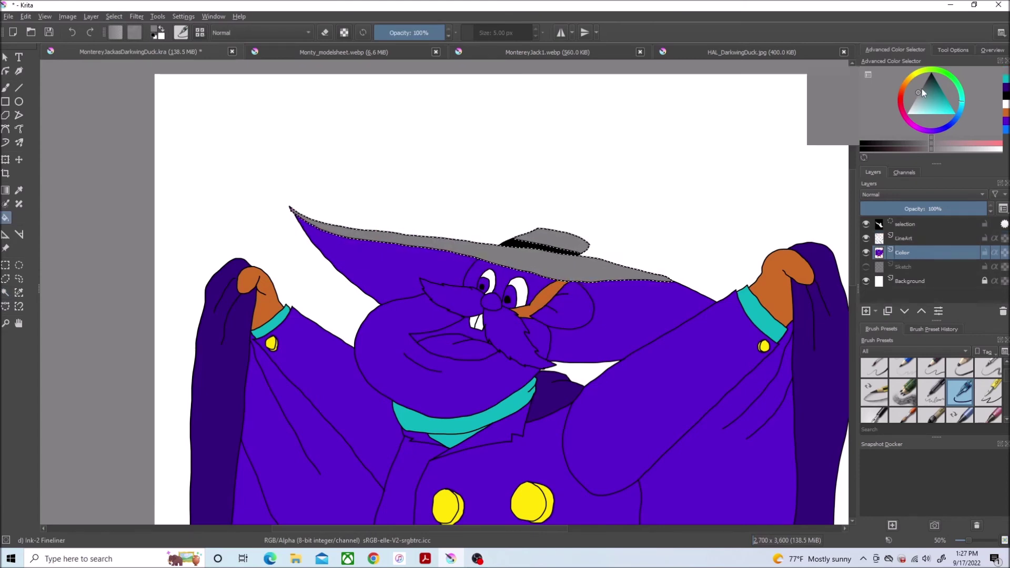
- Darken the gray foreground color and select the underside of the hat brim on the LineArt layer
{"action": "left_click", "coordinate": [924, 83]}
{"action": "key", "text": "w"}
{"action": "left_click", "coordinate": [905, 239]}
{"action": "left_click", "coordinate": [621, 324]}
- Grow the selection and fill the underside of the hat brim with dark gray on the Color layer
{"action": "left_click", "coordinate": [114, 16]}
{"action": "left_click", "coordinate": [140, 214]}
{"action": "left_click", "coordinate": [510, 270]}
{"action": "left_click", "coordinate": [519, 296]}
{"action": "left_click", "coordinate": [6, 218]}
{"action": "left_click", "coordinate": [903, 253]}
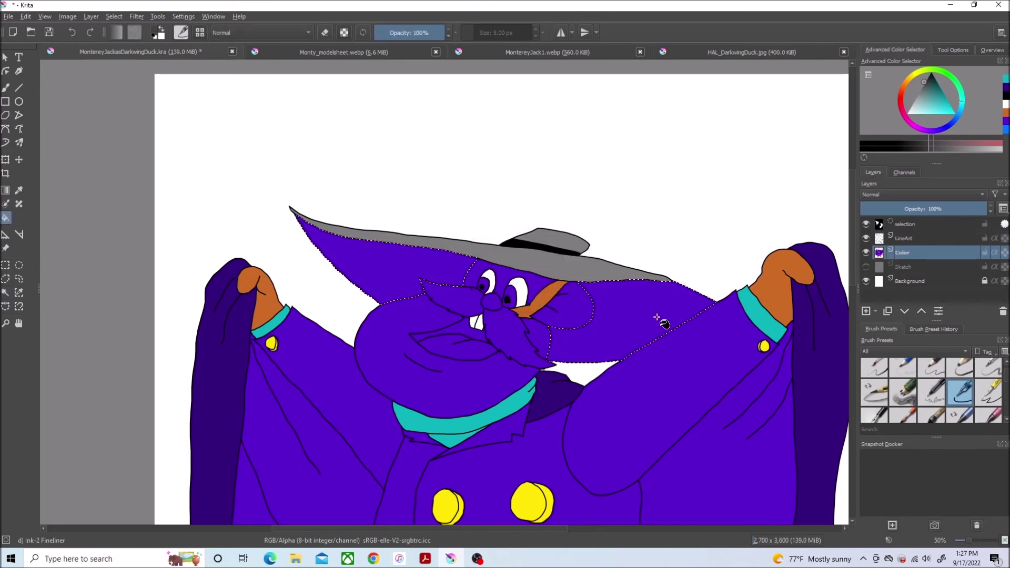
{"action": "left_click", "coordinate": [619, 319]}
- Compare the hat with HAL_DarkwingDuck.jpg and choose a light pink as the foreground color for the cape lining
{"action": "left_click", "coordinate": [678, 55]}
{"action": "left_click", "coordinate": [200, 52]}
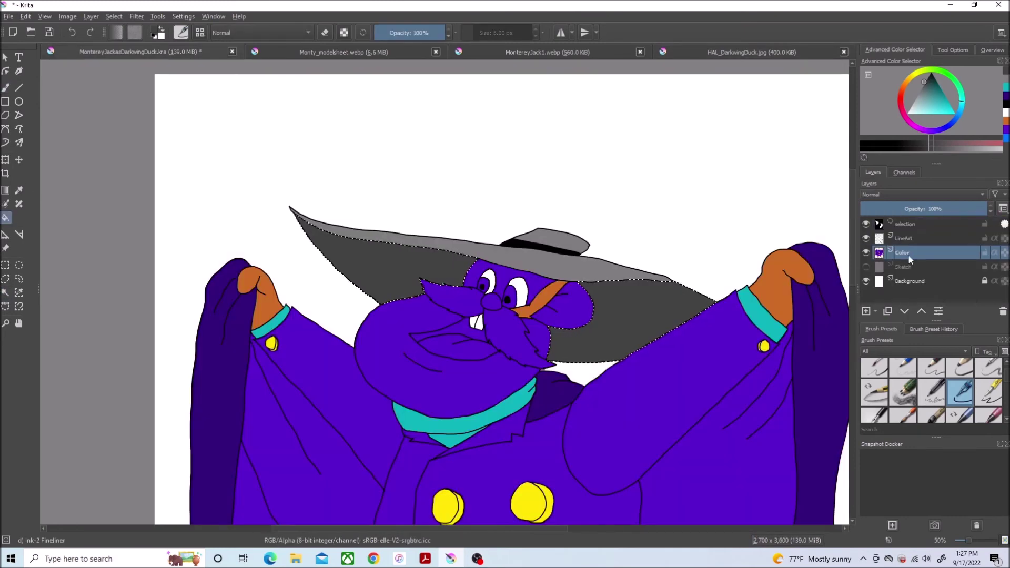
{"action": "scroll", "coordinate": [528, 345], "scroll_direction": "down", "scroll_amount": 4}
{"action": "scroll", "coordinate": [542, 399], "scroll_direction": "up", "scroll_amount": 3}
{"action": "left_click", "coordinate": [673, 55]}
{"action": "left_click", "coordinate": [909, 122]}
{"action": "mouse_move", "coordinate": [932, 112]}
{"action": "left_mouse_down"}
{"action": "mouse_move", "coordinate": [942, 113]}
{"action": "mouse_move", "coordinate": [929, 115]}
{"action": "left_mouse_up"}
{"action": "key", "text": "ctrl+Tab"}
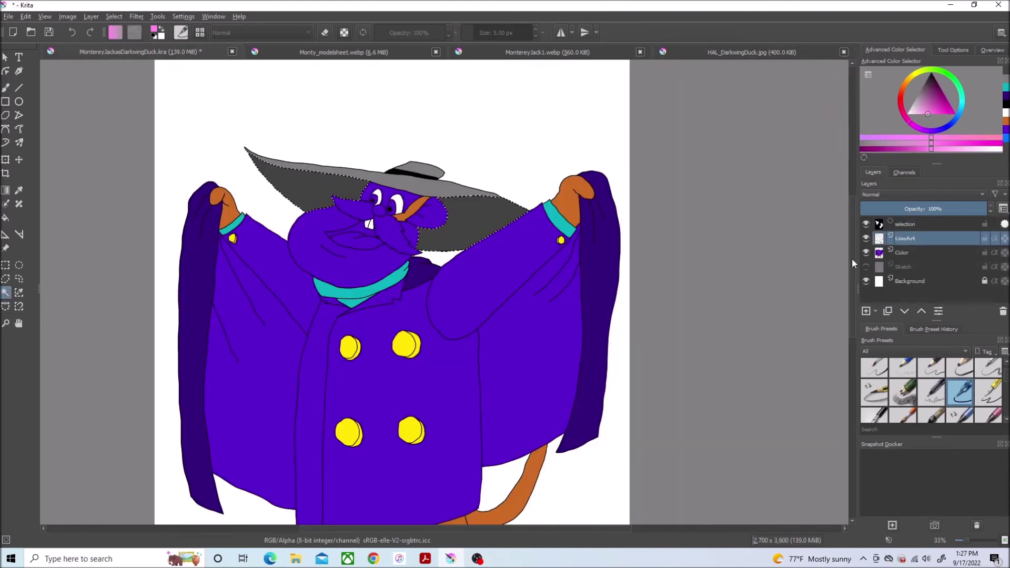
- Grow the selection of the inner cape panels and fill the lining with pink on the Color layer
{"action": "left_click", "coordinate": [114, 17]}
{"action": "left_click", "coordinate": [143, 213]}
{"action": "left_click", "coordinate": [511, 272]}
{"action": "left_click", "coordinate": [519, 296]}
{"action": "left_click", "coordinate": [5, 217]}
{"action": "left_click", "coordinate": [937, 252]}
{"action": "key", "text": "shift+BackSpace"}
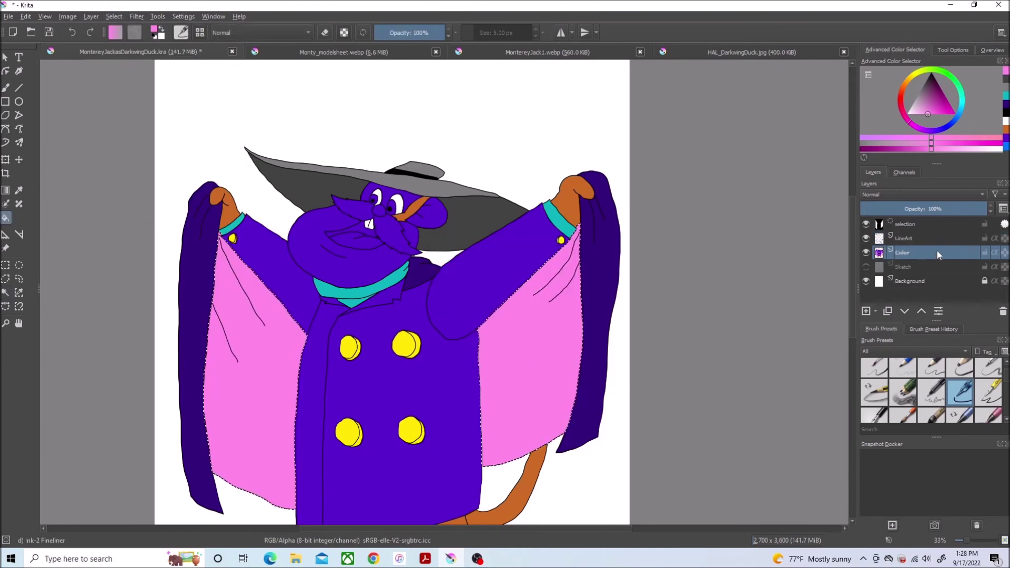
- Check MontereyJack1.webp and choose a light peach as the foreground color for the muzzle and chin
{"action": "scroll", "coordinate": [466, 242], "scroll_direction": "down", "scroll_amount": 1}
{"action": "scroll", "coordinate": [465, 242], "scroll_direction": "up", "scroll_amount": 4}
{"action": "left_click", "coordinate": [489, 55]}
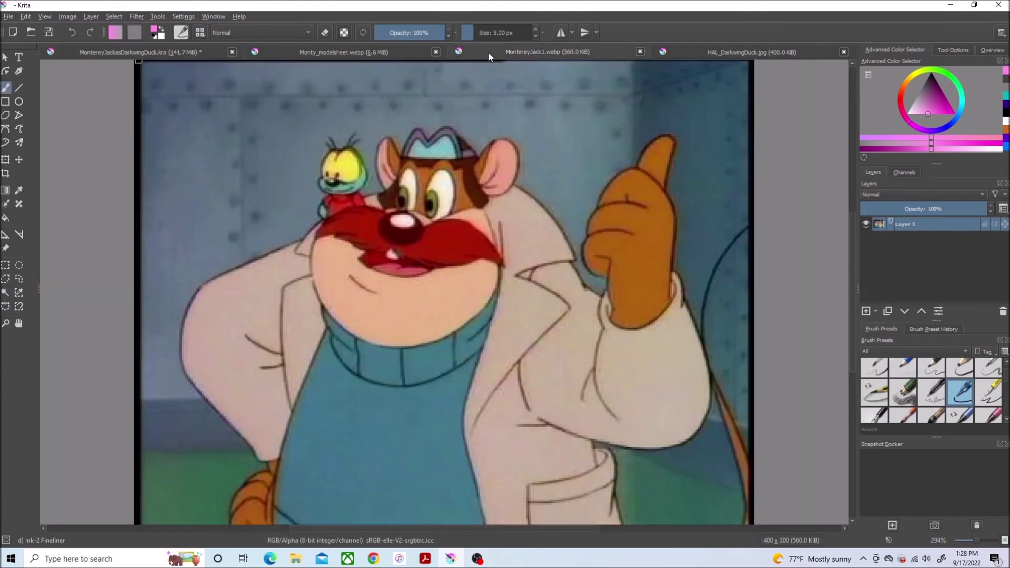
{"action": "left_click", "coordinate": [905, 85]}
{"action": "left_click_drag", "start_coordinate": [920, 109], "coordinate": [921, 116]}
{"action": "left_click", "coordinate": [185, 53]}
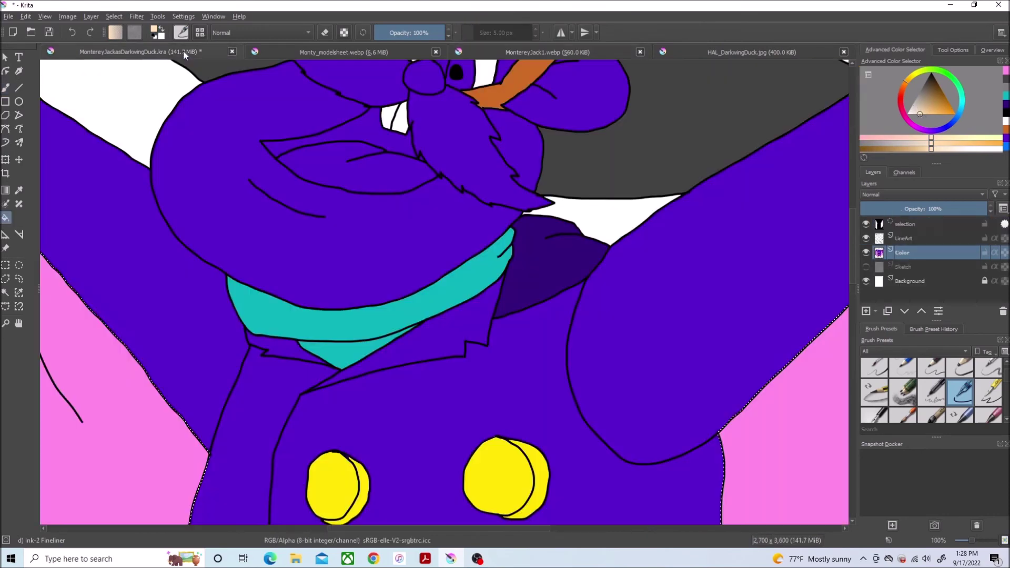
- Grow the muzzle and chin selection and fill it with light peach on the Color layer
{"action": "left_click", "coordinate": [114, 17]}
{"action": "left_click", "coordinate": [137, 215]}
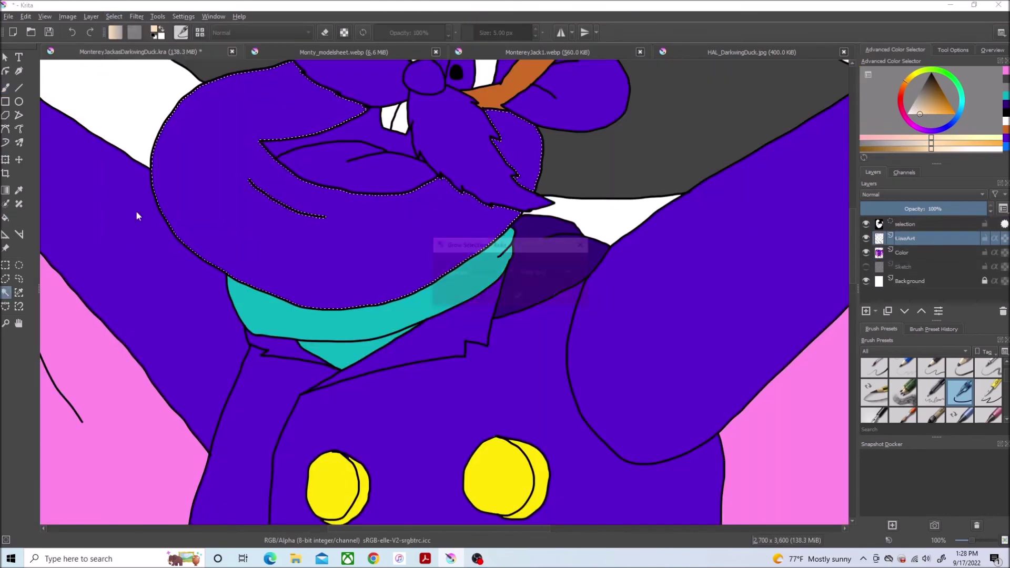
{"action": "left_click", "coordinate": [513, 296]}
{"action": "key", "text": "f"}
{"action": "left_click", "coordinate": [925, 254]}
{"action": "left_click", "coordinate": [522, 144]}
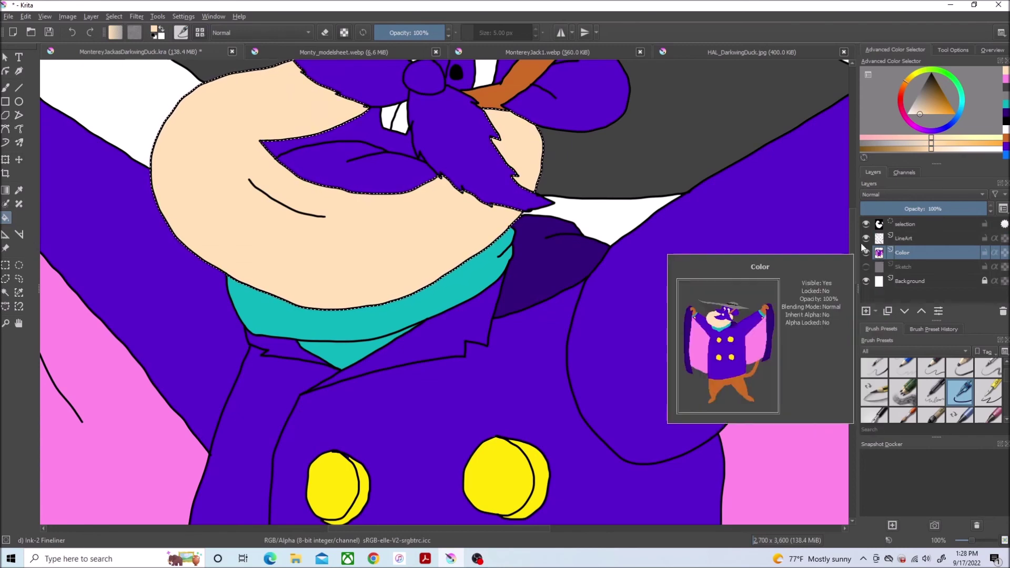
- Check MontereyJack1.webp and choose a medium green as the foreground color for the irises
{"action": "left_click_drag", "start_coordinate": [852, 250], "coordinate": [853, 224]}
{"action": "scroll", "coordinate": [490, 182], "scroll_direction": "up", "scroll_amount": 1}
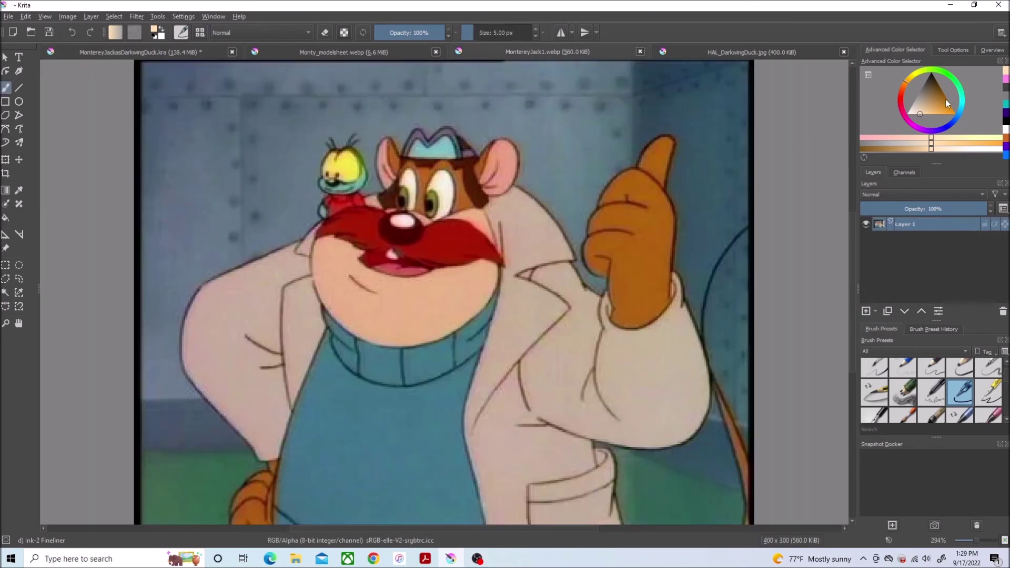
{"action": "mouse_move", "coordinate": [946, 99]}
{"action": "left_mouse_down"}
{"action": "mouse_move", "coordinate": [954, 79]}
{"action": "mouse_move", "coordinate": [933, 99]}
{"action": "mouse_move", "coordinate": [953, 77]}
{"action": "mouse_move", "coordinate": [932, 95]}
{"action": "left_mouse_up"}
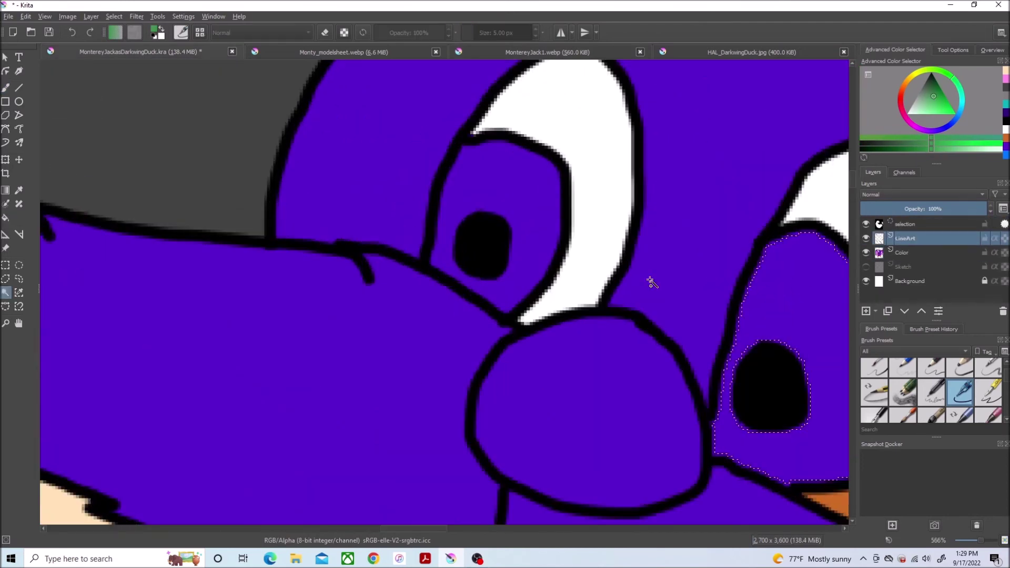
- Grow the selection of both irises and fill them with green on the Color layer
{"action": "left_click", "coordinate": [114, 17]}
{"action": "left_click", "coordinate": [158, 219]}
{"action": "left_click", "coordinate": [518, 299]}
{"action": "key", "text": "f"}
{"action": "key", "text": "shift+BackSpace"}
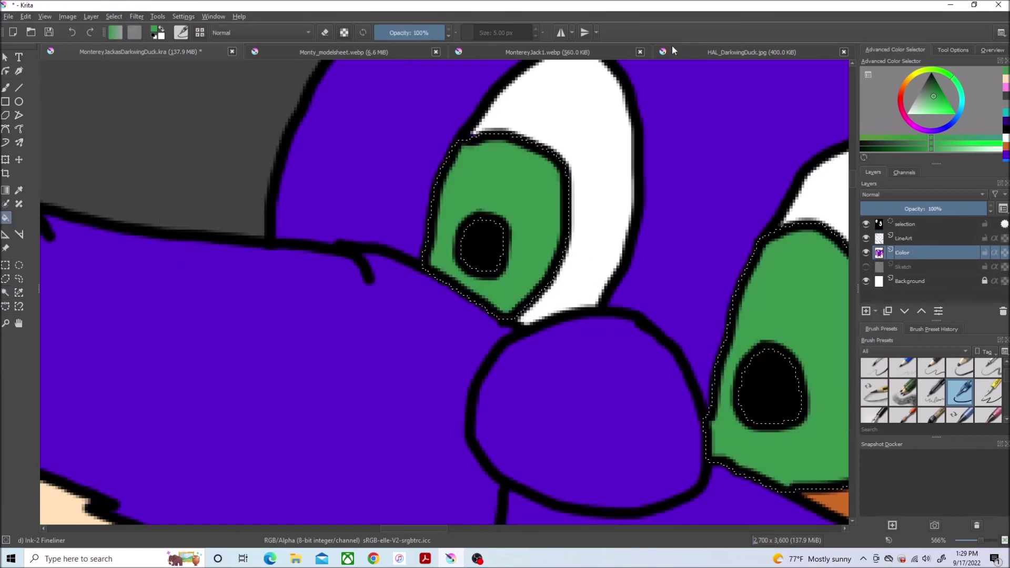
- Check MontereyJack1.webp and choose a deep red as the foreground color for the mustache
{"action": "left_click", "coordinate": [505, 52]}
{"action": "left_click", "coordinate": [505, 52]}
{"action": "left_click", "coordinate": [900, 101]}
{"action": "left_click_drag", "start_coordinate": [935, 105], "coordinate": [973, 102]}
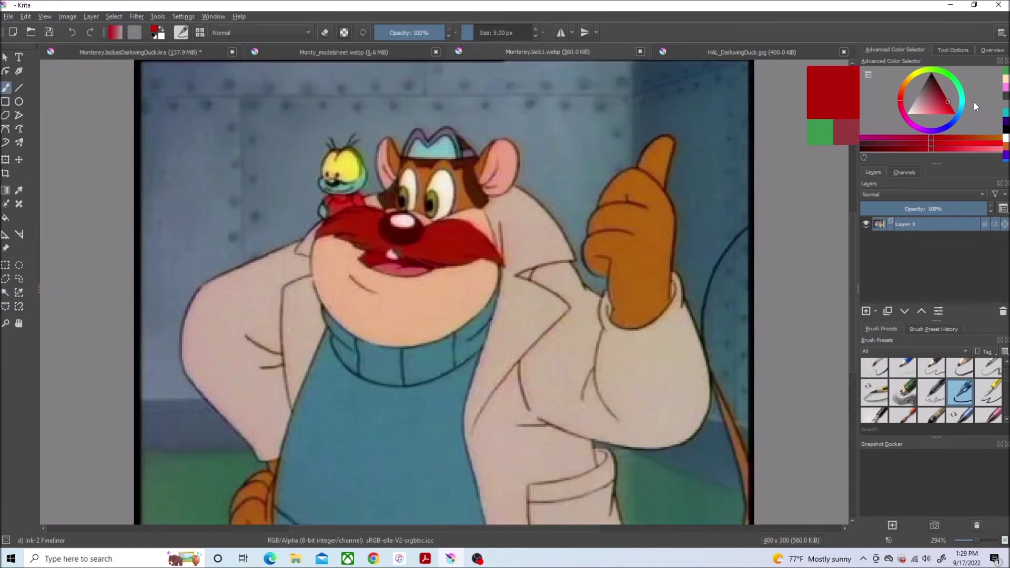
{"action": "left_click", "coordinate": [147, 52]}
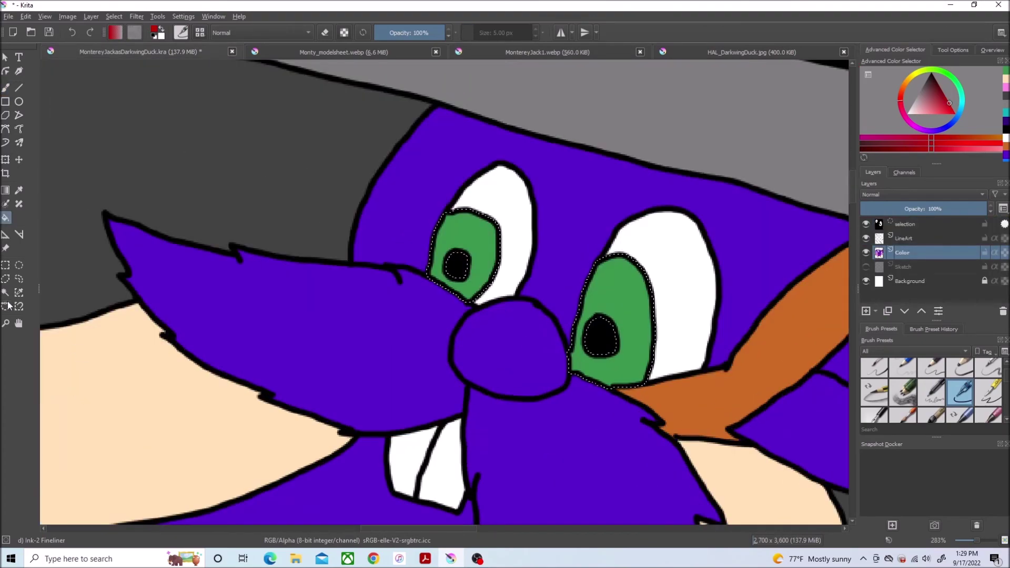
- Grow the selection of both mustache halves and fill them with deep red on the Color layer
{"action": "left_click", "coordinate": [114, 16]}
{"action": "left_click", "coordinate": [141, 215]}
{"action": "left_click", "coordinate": [520, 296]}
{"action": "left_click", "coordinate": [5, 218]}
{"action": "left_click", "coordinate": [902, 253]}
{"action": "left_click", "coordinate": [594, 439]}
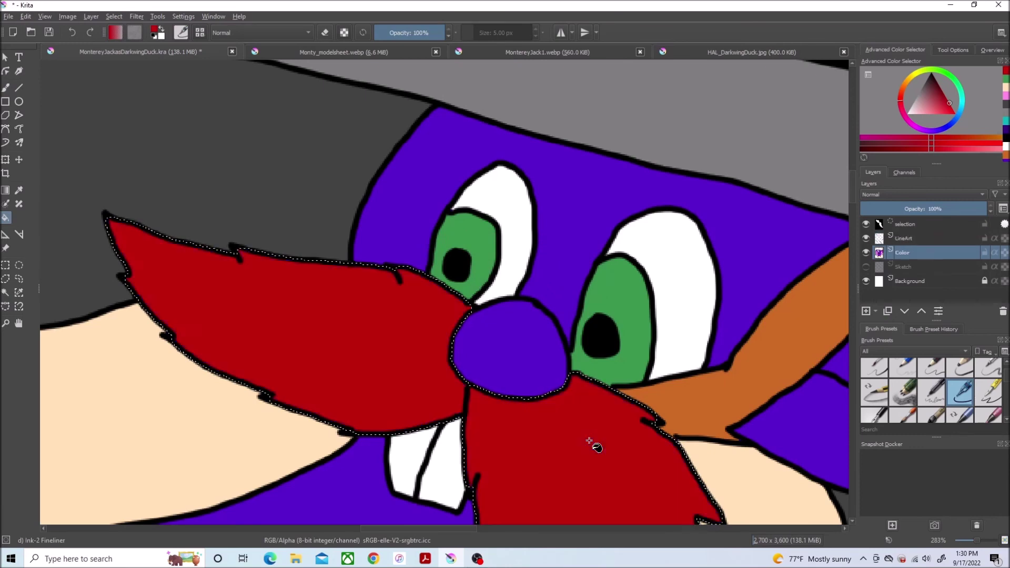
- Check MontereyJack1.webp and darken the red foreground color to maroon for the nose
{"action": "scroll", "coordinate": [594, 440], "scroll_direction": "down", "scroll_amount": 2}
{"action": "left_click", "coordinate": [496, 51]}
{"action": "left_click", "coordinate": [949, 89]}
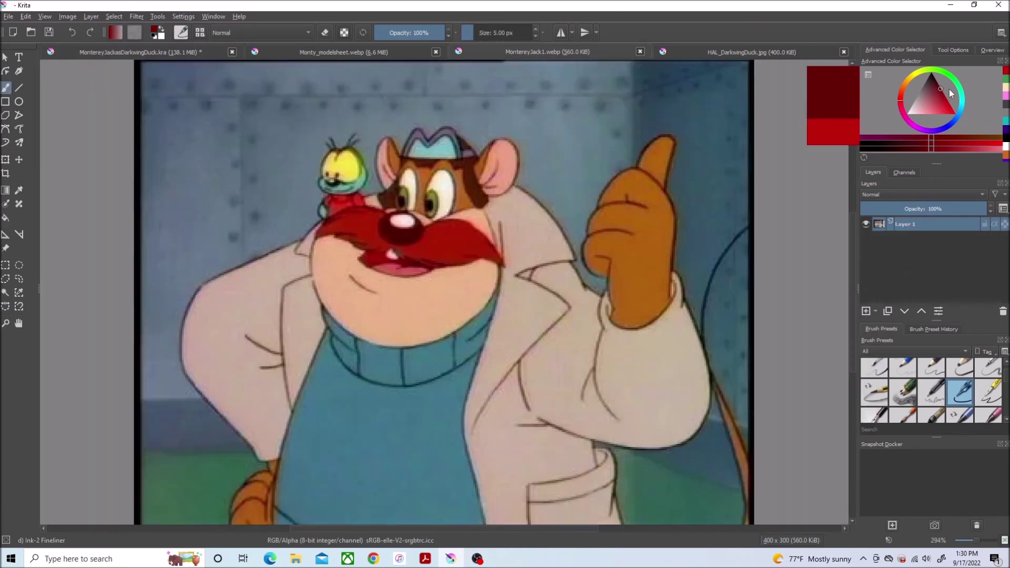
{"action": "left_click", "coordinate": [175, 56]}
- Select the nose on the LineArt layer, grow the selection, and fill it with maroon on the Color layer
{"action": "scroll", "coordinate": [588, 469], "scroll_direction": "up", "scroll_amount": 2}
{"action": "left_click", "coordinate": [6, 293]}
{"action": "left_click", "coordinate": [905, 238]}
{"action": "left_click", "coordinate": [451, 196]}
{"action": "left_click", "coordinate": [113, 17]}
{"action": "left_click", "coordinate": [147, 207]}
{"action": "left_click", "coordinate": [513, 293]}
{"action": "left_click", "coordinate": [5, 217]}
{"action": "left_click", "coordinate": [902, 253]}
{"action": "left_click", "coordinate": [517, 247]}
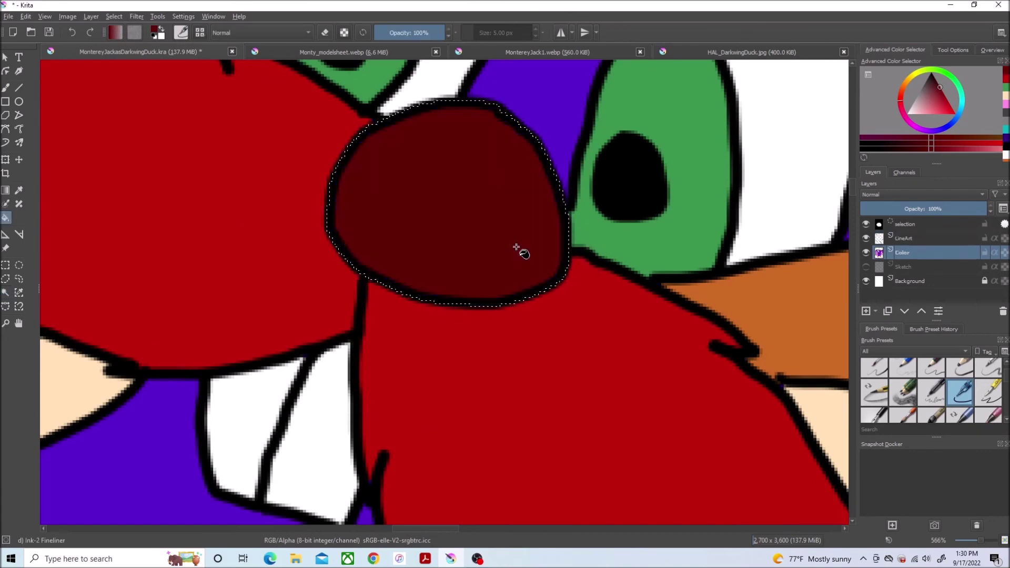
- Check MontereyJack1.webp and set the foreground color back to a deep red for the mouth interior
{"action": "left_click", "coordinate": [508, 53]}
{"action": "left_click_drag", "start_coordinate": [952, 108], "coordinate": [967, 102]}
{"action": "left_click_drag", "start_coordinate": [900, 102], "coordinate": [904, 103]}
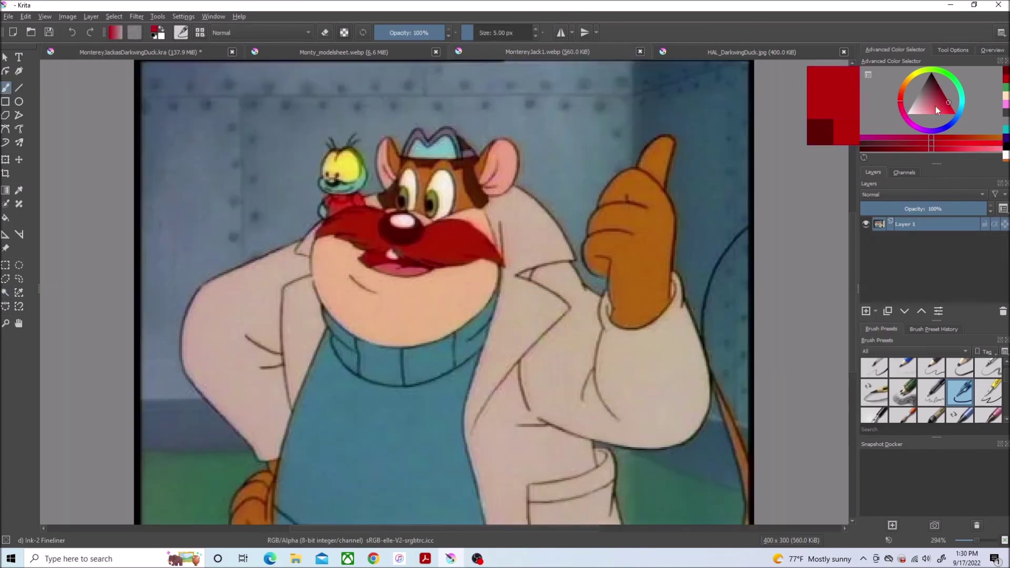
{"action": "left_click", "coordinate": [213, 52]}
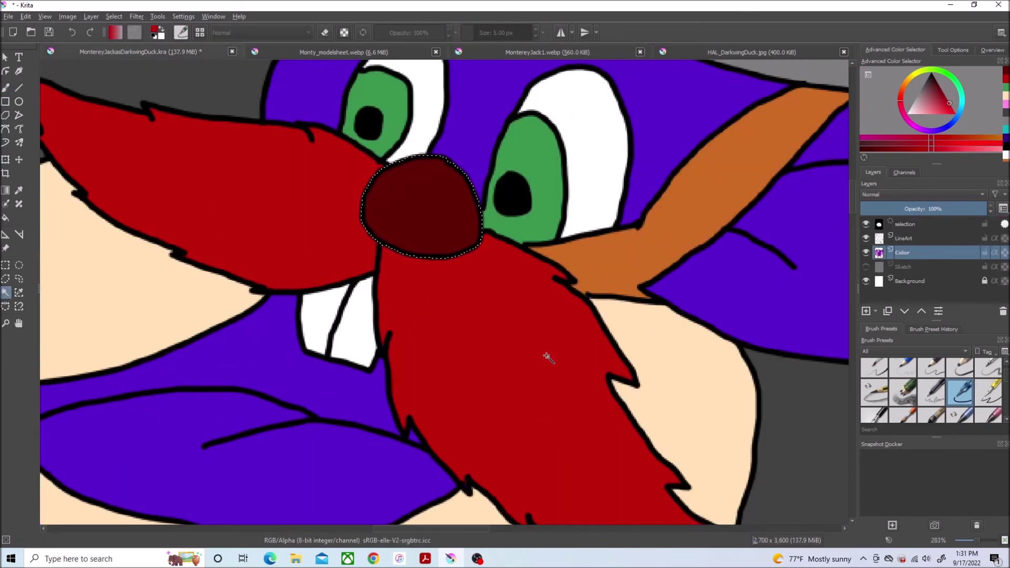
- Clear the nose selection and select the mouth interior above the tongue on the LineArt layer
{"action": "key", "text": "Page_Up"}
{"action": "left_click", "coordinate": [338, 385]}
{"action": "key", "text": "ctrl+shift+a"}
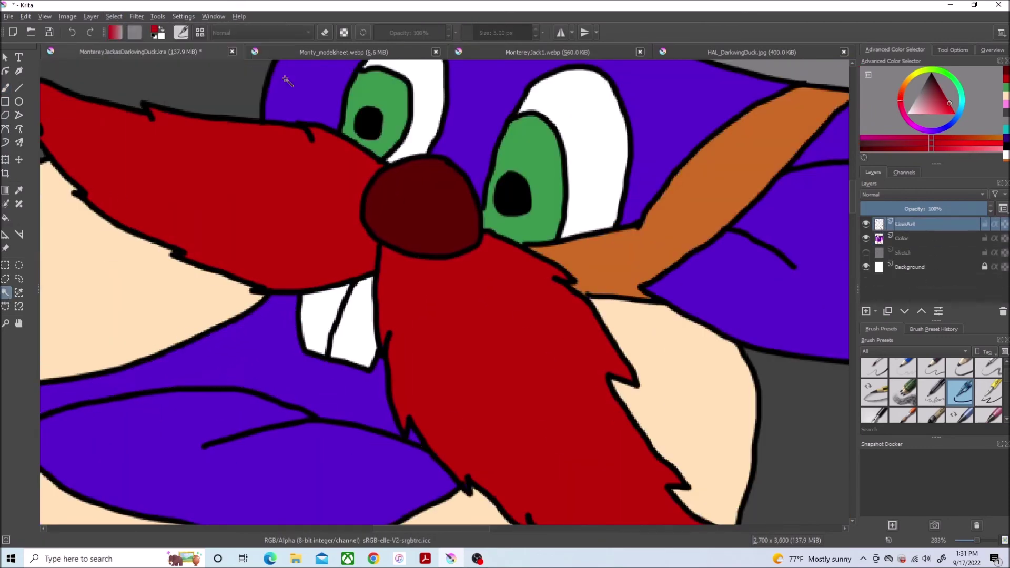
{"action": "left_click", "coordinate": [280, 365]}
- Grow the selection and fill the mouth interior with deep red on the Color layer
{"action": "left_click", "coordinate": [114, 17]}
{"action": "left_click", "coordinate": [140, 200]}
{"action": "left_click", "coordinate": [520, 297]}
{"action": "key", "text": "f"}
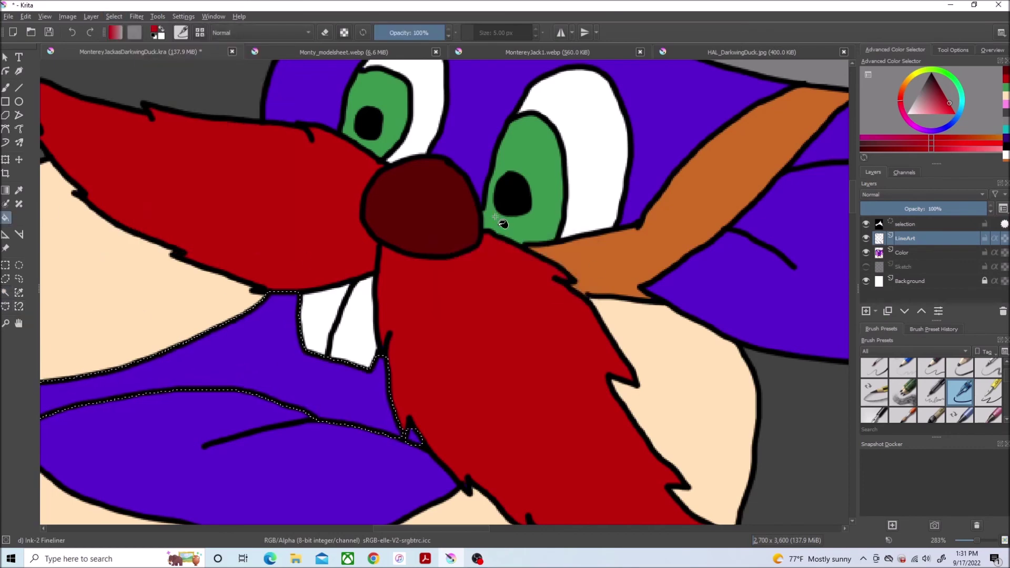
{"action": "key", "text": "Page_Down"}
{"action": "scroll", "coordinate": [310, 384], "scroll_direction": "down", "scroll_amount": 1}
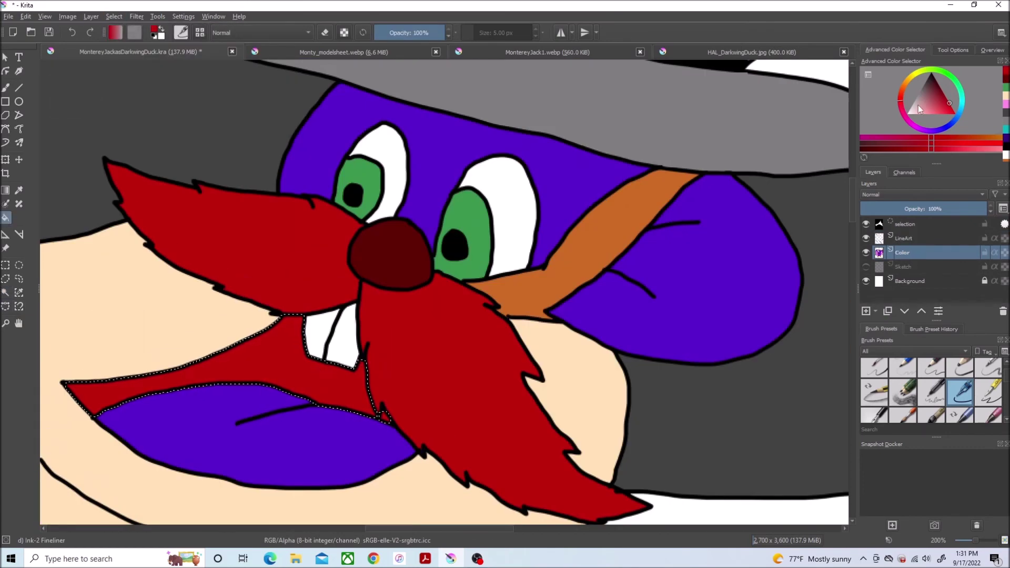
- Choose a salmon pink as the foreground color for the tongue and compare it with MontereyJack1.webp
{"action": "left_click", "coordinate": [931, 115]}
{"action": "left_click", "coordinate": [524, 53]}
{"action": "left_click", "coordinate": [206, 56]}
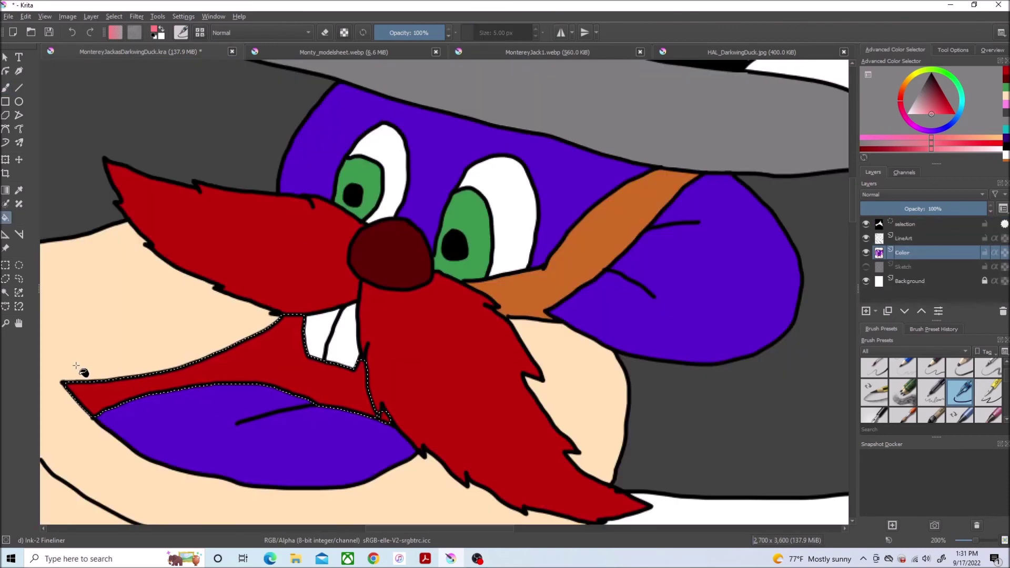
- Select the tongue on the LineArt layer with the contiguous selection and grow the selection
{"action": "left_click", "coordinate": [5, 293]}
{"action": "left_click", "coordinate": [905, 239]}
{"action": "left_click", "coordinate": [337, 437]}
{"action": "left_click", "coordinate": [114, 16]}
{"action": "left_click", "coordinate": [145, 203]}
{"action": "left_click", "coordinate": [513, 270]}
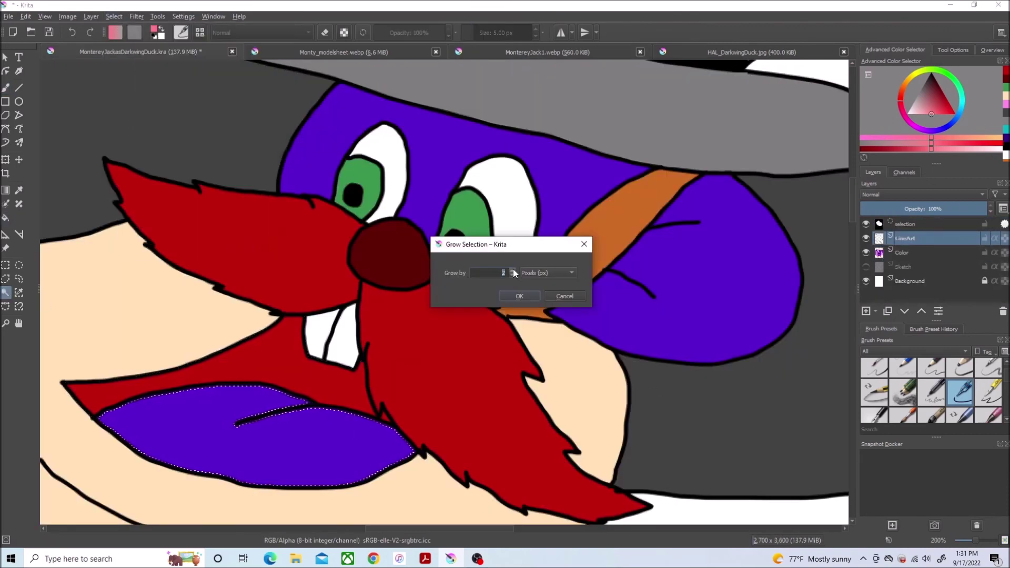
{"action": "left_click", "coordinate": [520, 297]}
- Fill the tongue with salmon pink on the Color layer and clear the selection
{"action": "key", "text": "f"}
{"action": "left_click", "coordinate": [260, 458]}
{"action": "key", "text": "ctrl+z"}
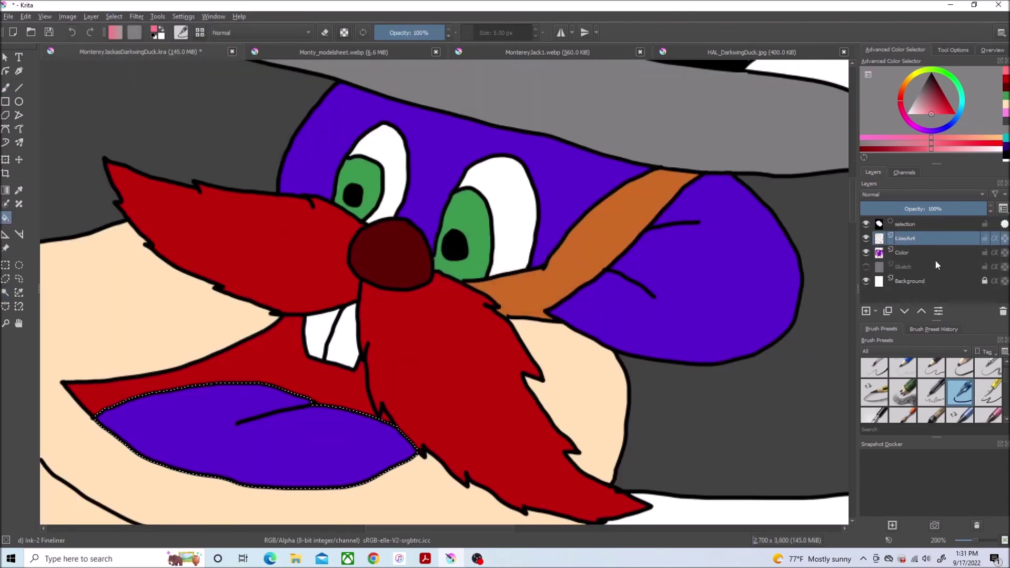
{"action": "left_click", "coordinate": [938, 254]}
{"action": "left_click", "coordinate": [356, 465]}
{"action": "key", "text": "ctrl+shift+a"}
- Check MontereyJack1.webp, choose a lighter pink as the foreground color, and select the inner ear
{"action": "left_click", "coordinate": [517, 53]}
{"action": "left_click", "coordinate": [924, 116]}
{"action": "left_click", "coordinate": [186, 50]}
{"action": "left_click", "coordinate": [734, 272]}
- Grow the selection and fill the inner ear with light pink on the Color layer
{"action": "left_click", "coordinate": [114, 16]}
{"action": "left_click", "coordinate": [132, 195]}
{"action": "left_click", "coordinate": [518, 295]}
{"action": "left_click", "coordinate": [8, 220]}
{"action": "left_click", "coordinate": [918, 254]}
{"action": "left_click", "coordinate": [728, 278]}
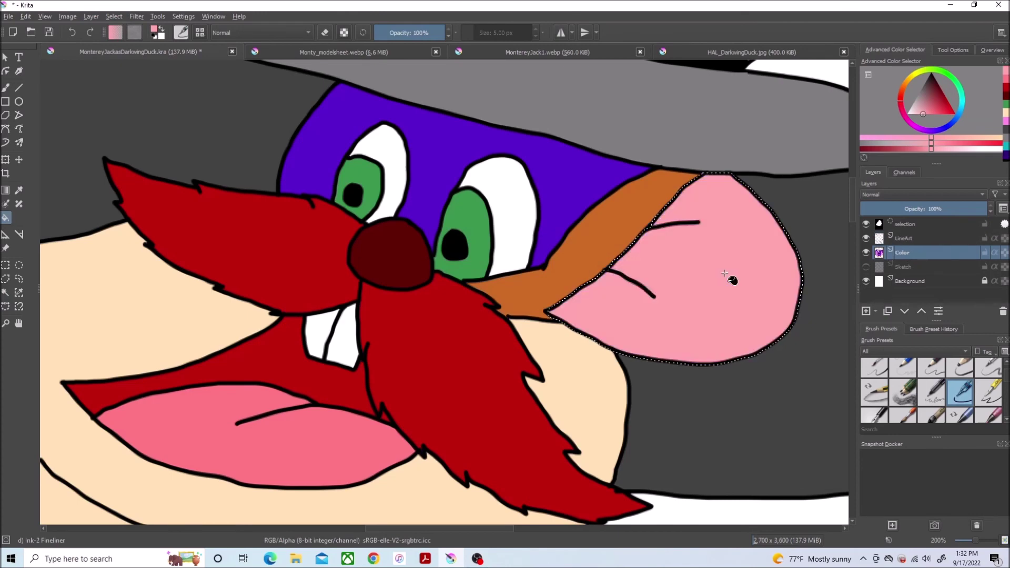
- Clear the ear selection and review the whole colored figure
{"action": "scroll", "coordinate": [758, 328], "scroll_direction": "down", "scroll_amount": 5}
{"action": "scroll", "coordinate": [749, 332], "scroll_direction": "up", "scroll_amount": 1}
{"action": "left_click", "coordinate": [96, 18]}
{"action": "left_click", "coordinate": [125, 40]}
{"action": "scroll", "coordinate": [593, 223], "scroll_direction": "down", "scroll_amount": 2}
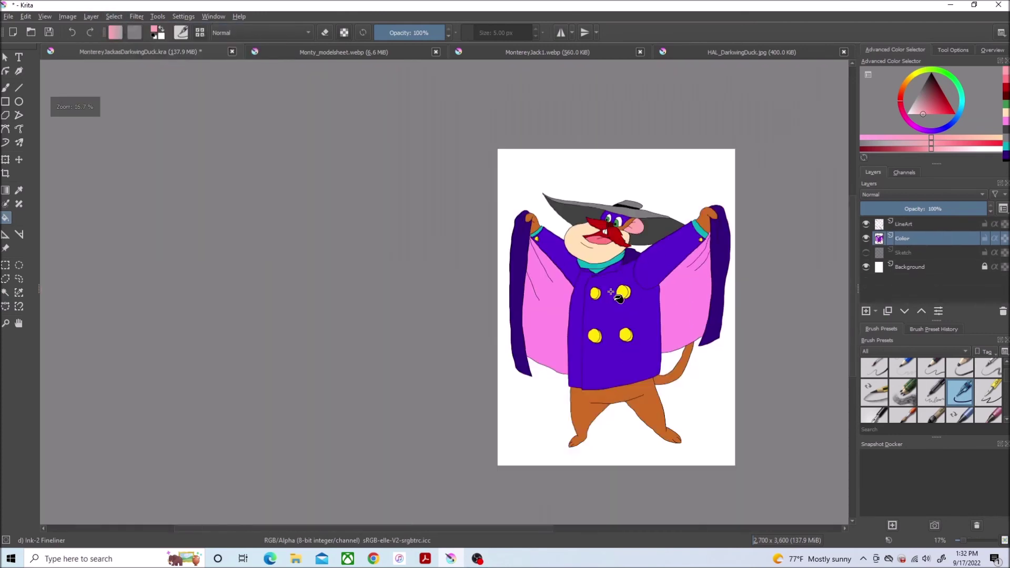
{"action": "left_click_drag", "start_coordinate": [481, 528], "coordinate": [538, 532]}
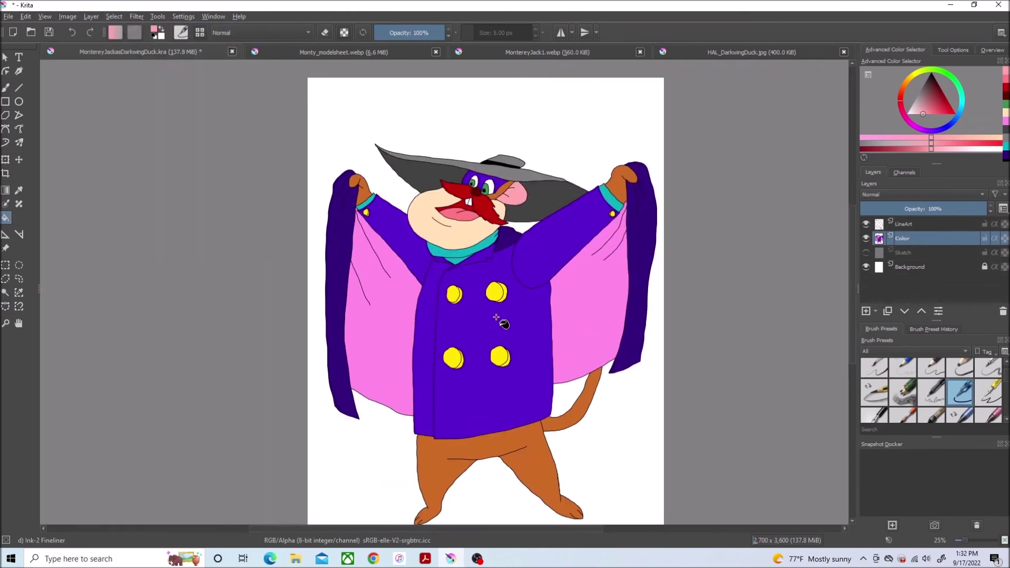
- Check HAL_DarkwingDuck.jpg and choose a lighter purple as the foreground color for the eye mask
{"action": "left_click", "coordinate": [724, 52]}
{"action": "scroll", "coordinate": [1008, 141], "scroll_direction": "down", "scroll_amount": 1}
{"action": "left_click", "coordinate": [1007, 157]}
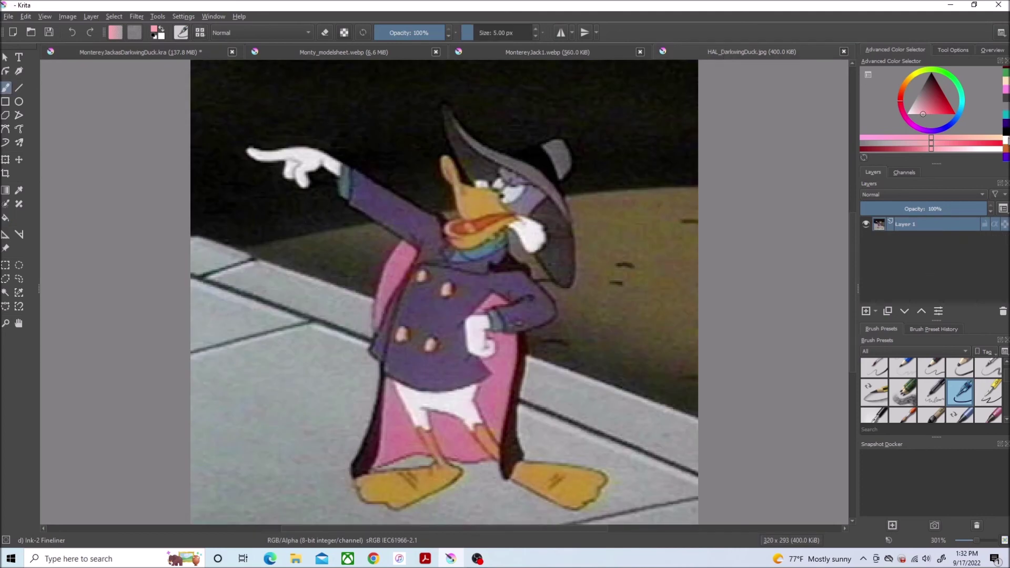
{"action": "left_click", "coordinate": [952, 107]}
{"action": "left_click", "coordinate": [1007, 157]}
{"action": "left_click", "coordinate": [958, 111]}
{"action": "left_click_drag", "start_coordinate": [958, 111], "coordinate": [937, 112]}
{"action": "left_click", "coordinate": [200, 52]}
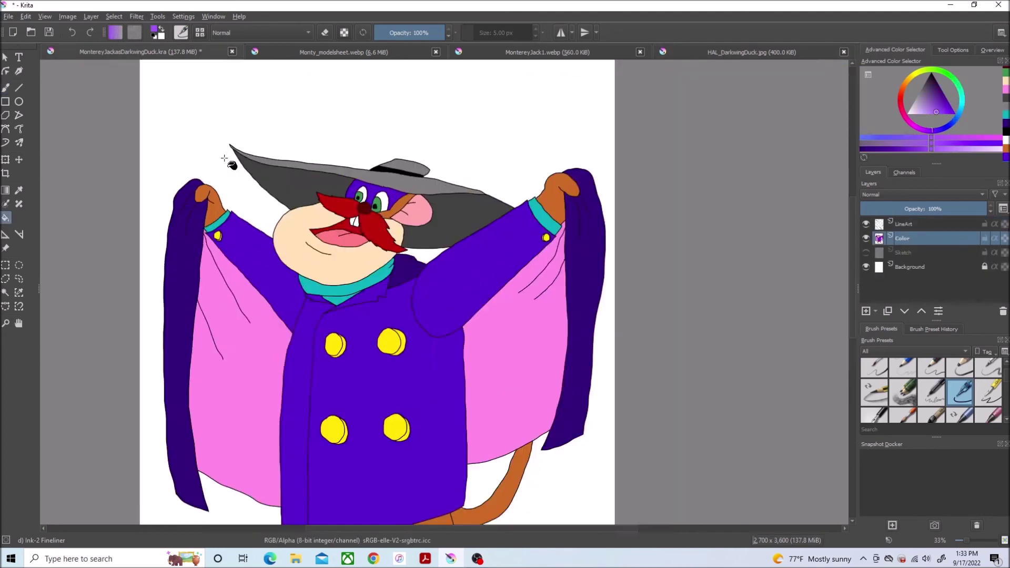
- Select the purple mask area around the eyes with the contiguous selection
{"action": "scroll", "coordinate": [251, 164], "scroll_direction": "up", "scroll_amount": 4}
{"action": "left_click", "coordinate": [5, 292]}
{"action": "left_click", "coordinate": [776, 281]}
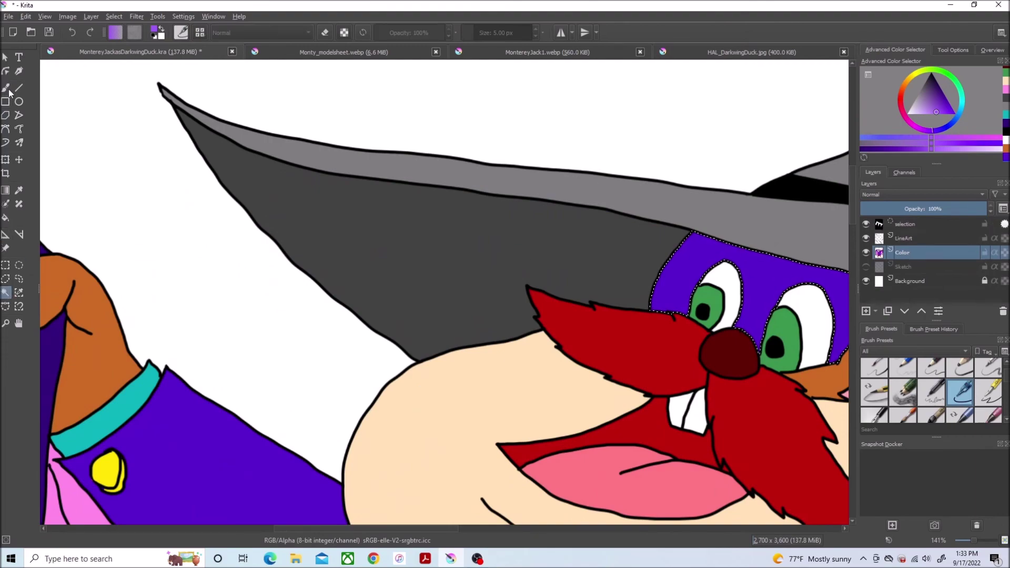